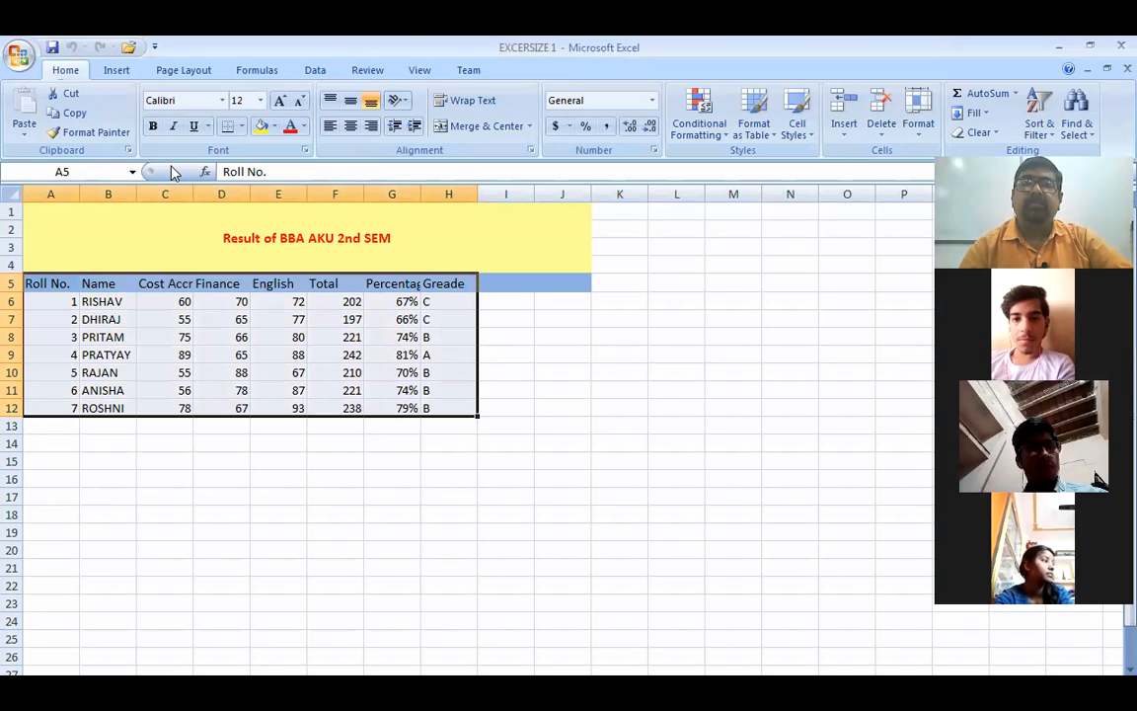
pyautogui.click(682, 332)
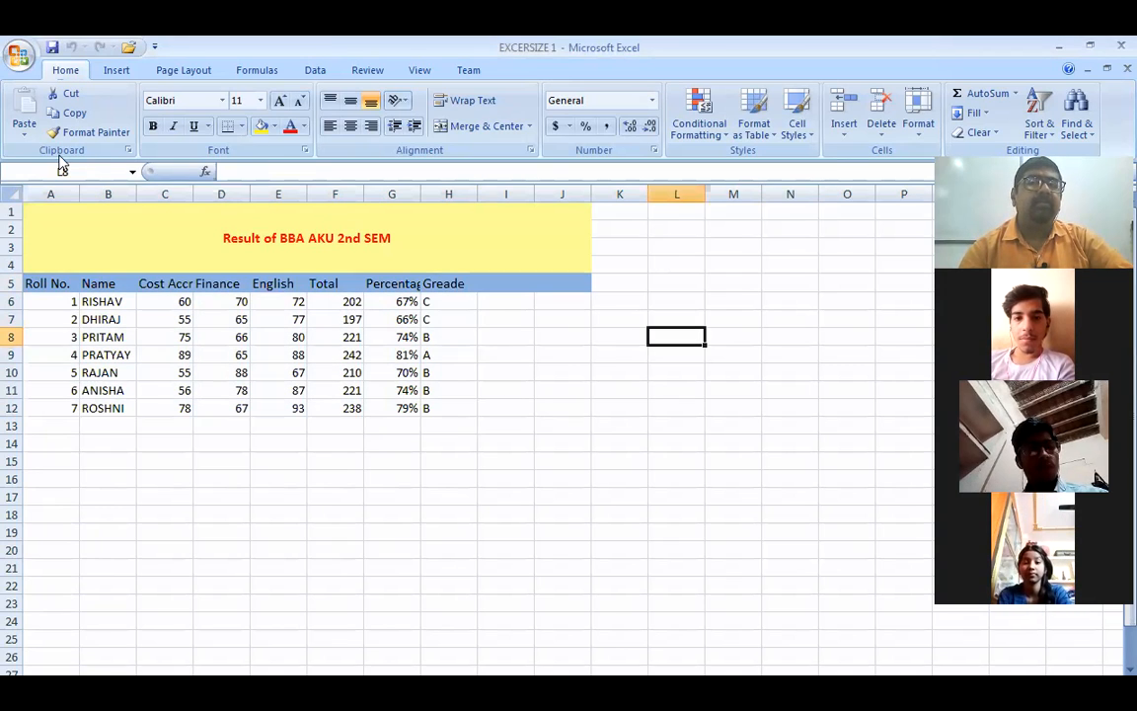
pyautogui.click(1090, 47)
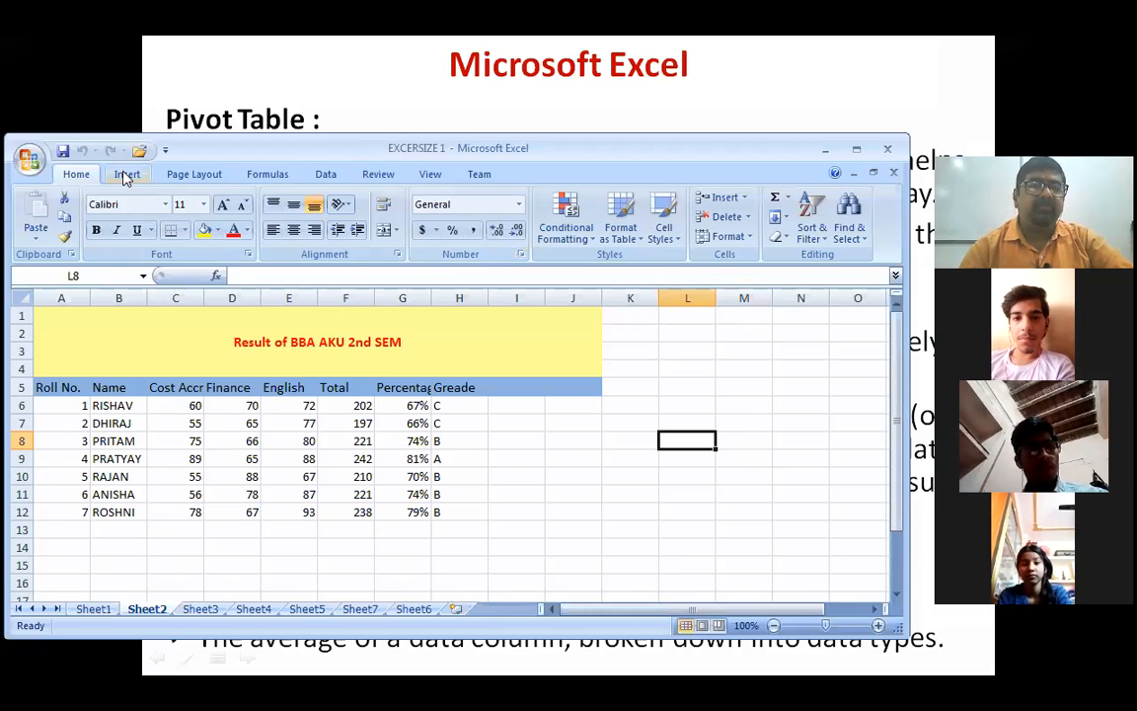
pyautogui.click(857, 151)
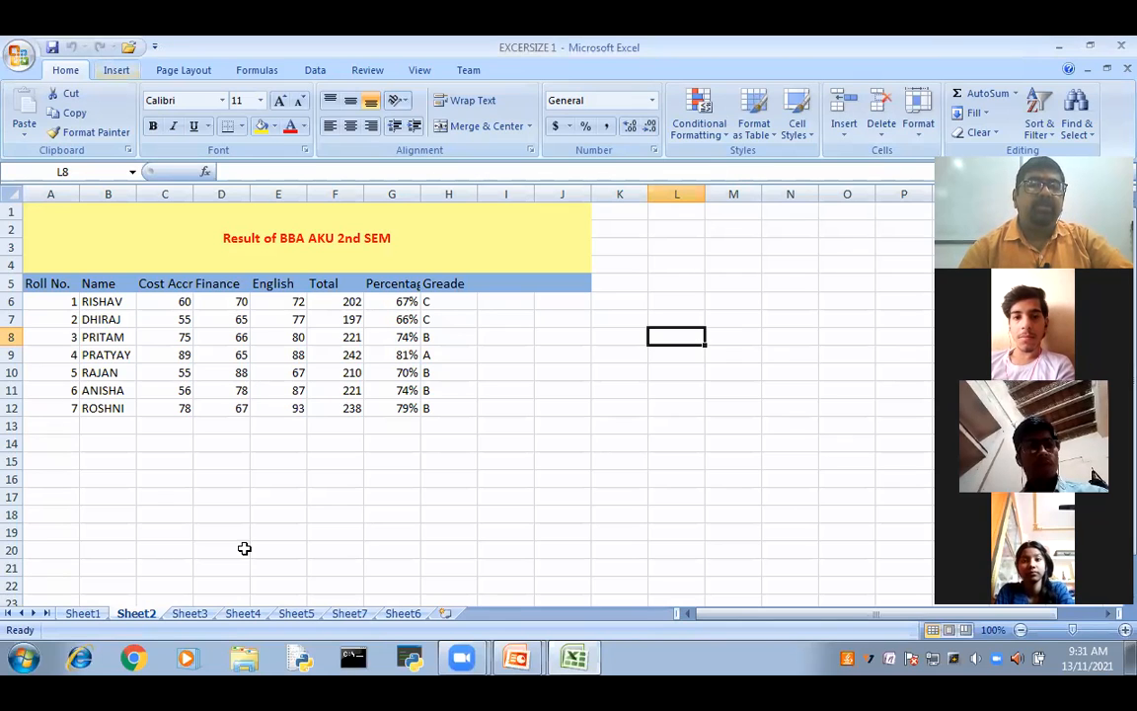
# Step: Convert the result data in A5:H12 into a table, keeping the first row as headers
pyautogui.click(57, 284)
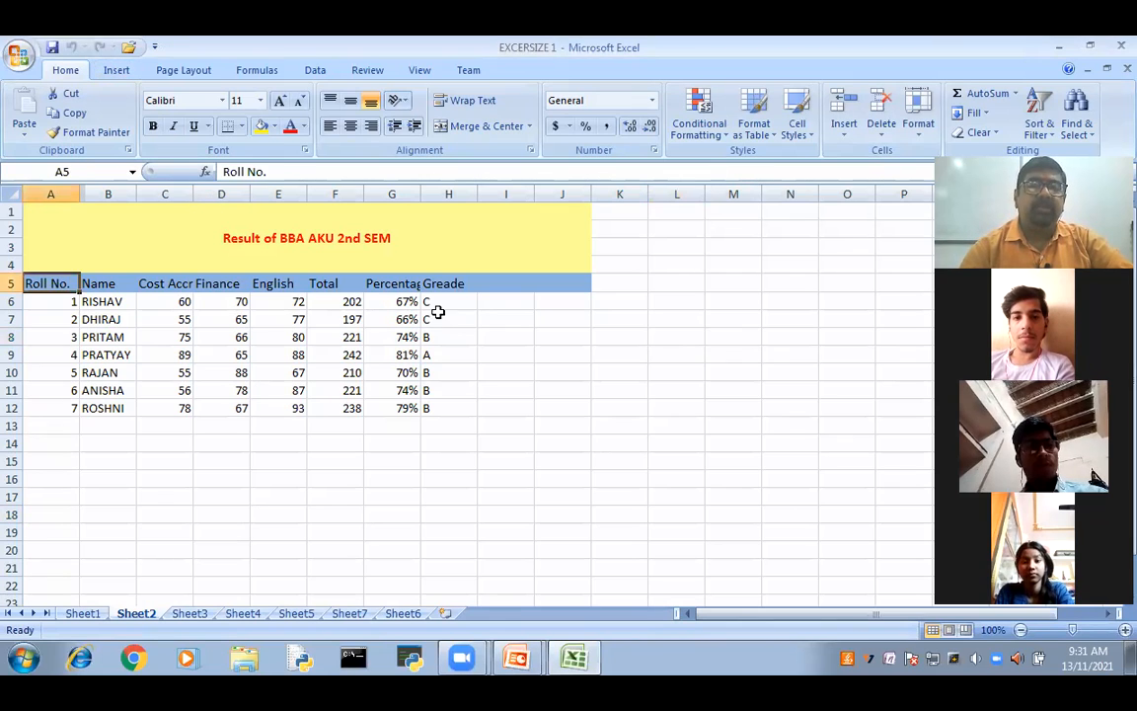
pyautogui.keyDown('shift'); pyautogui.click(439, 405); pyautogui.keyUp('shift')
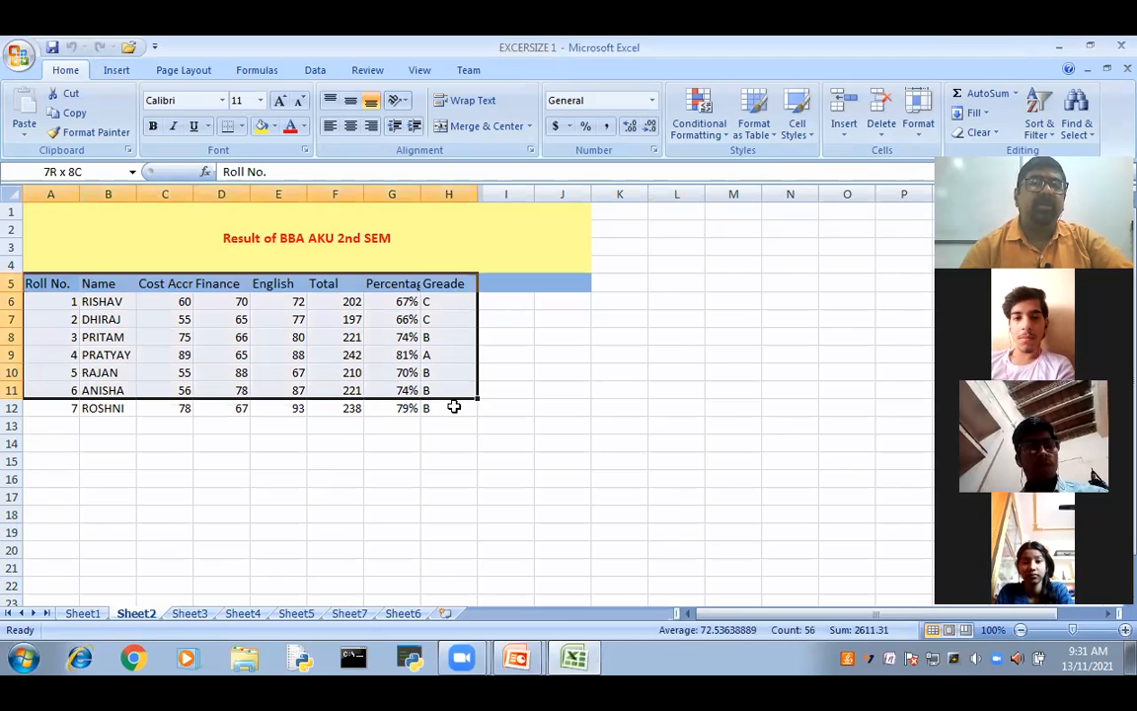
pyautogui.click(114, 71)
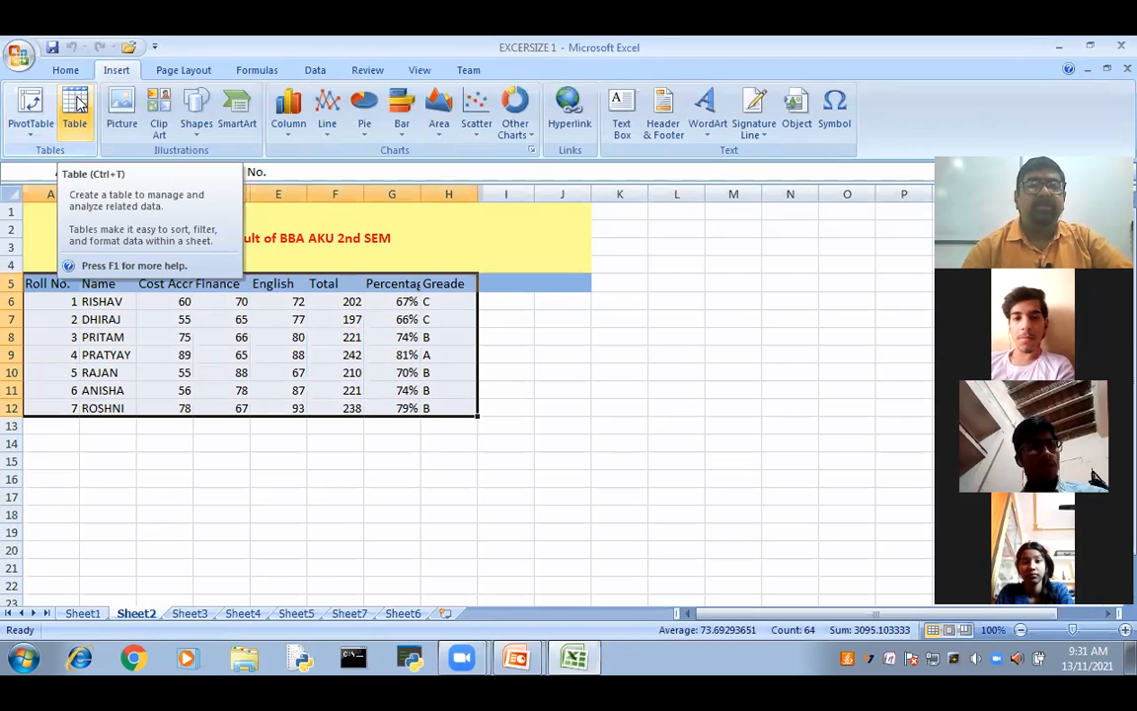
pyautogui.click(77, 103)
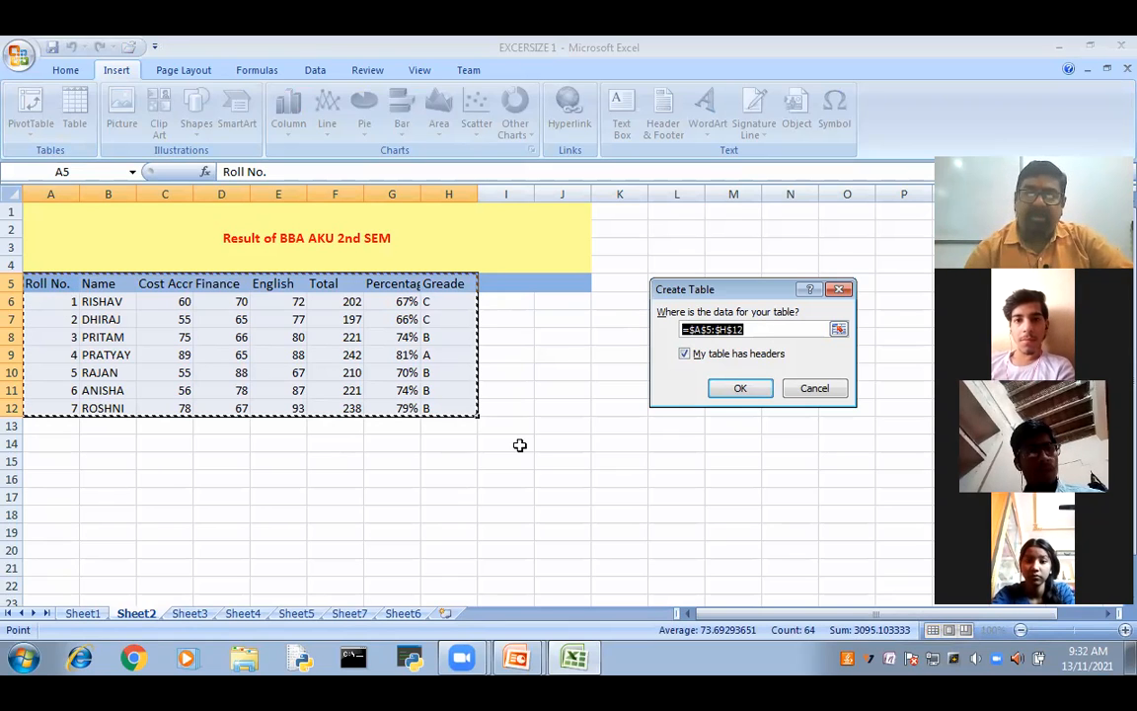
pyautogui.click(741, 388)
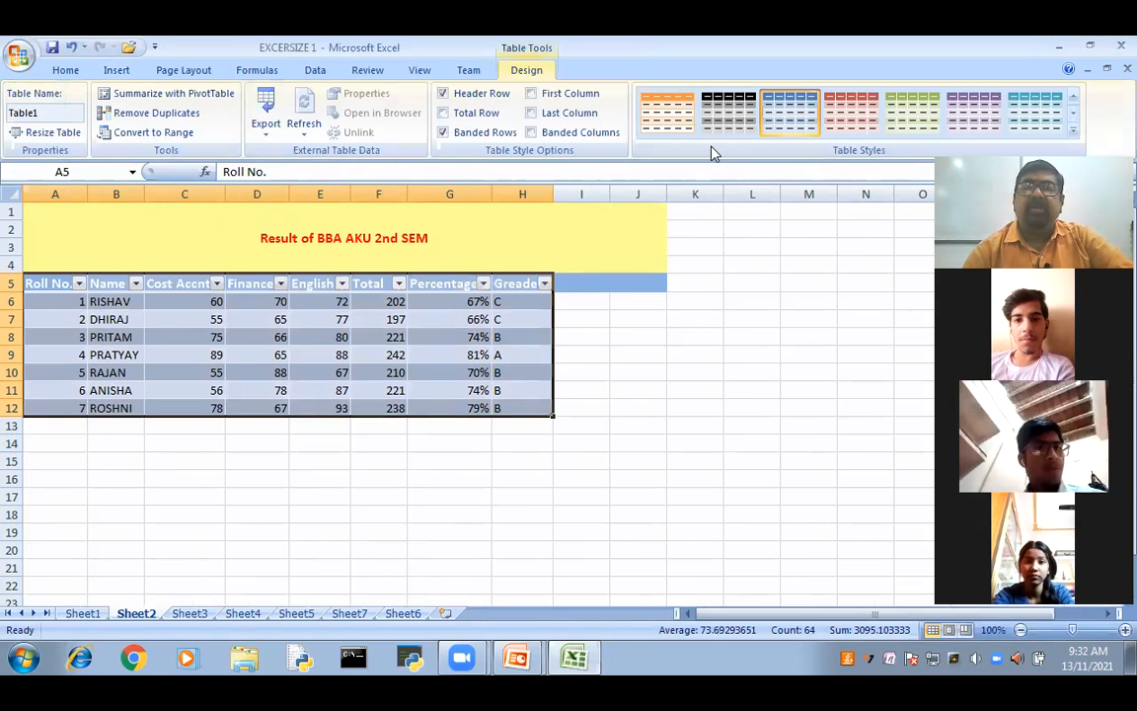
# Step: Apply the purple table style from the Dark group to the result table
pyautogui.hotkey('alt', 'Tab')
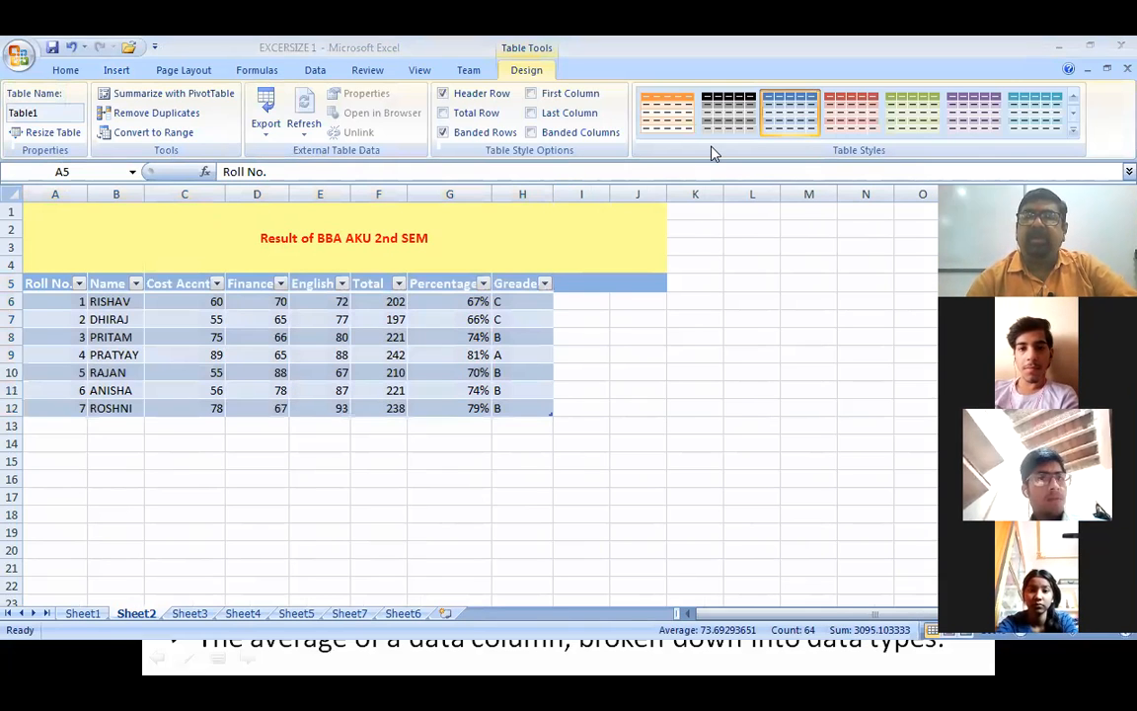
pyautogui.click(1075, 134)
pyautogui.scroll(-1, 1076, 138)
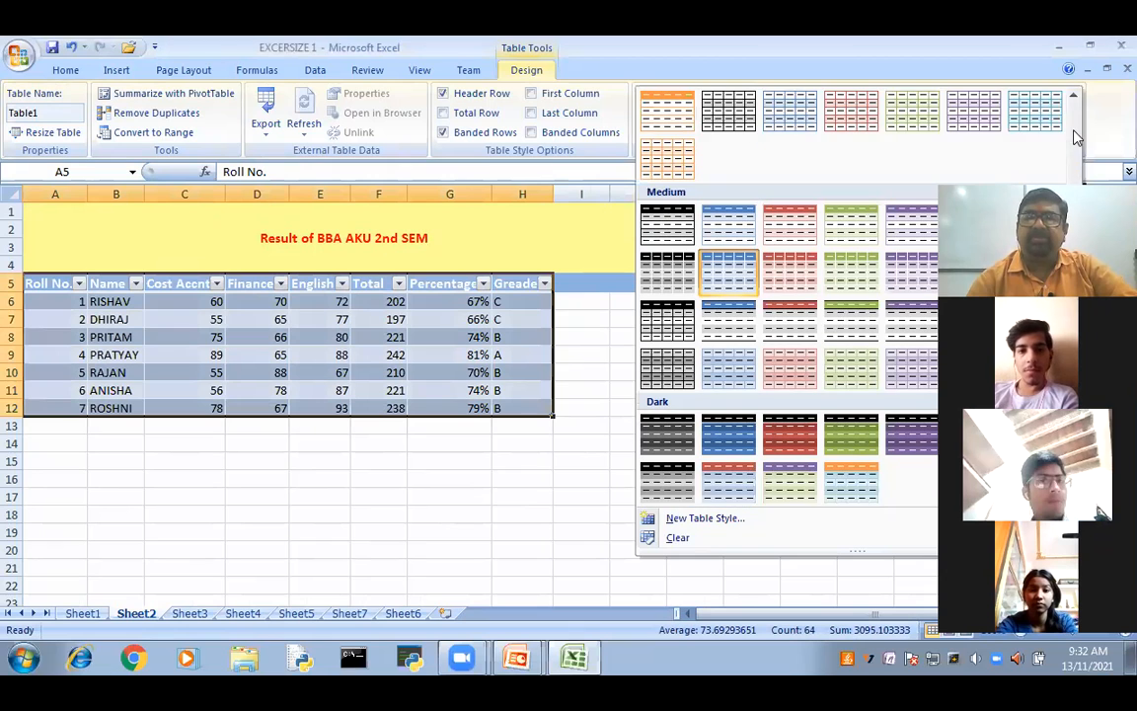
pyautogui.scroll(3, 1102, 109)
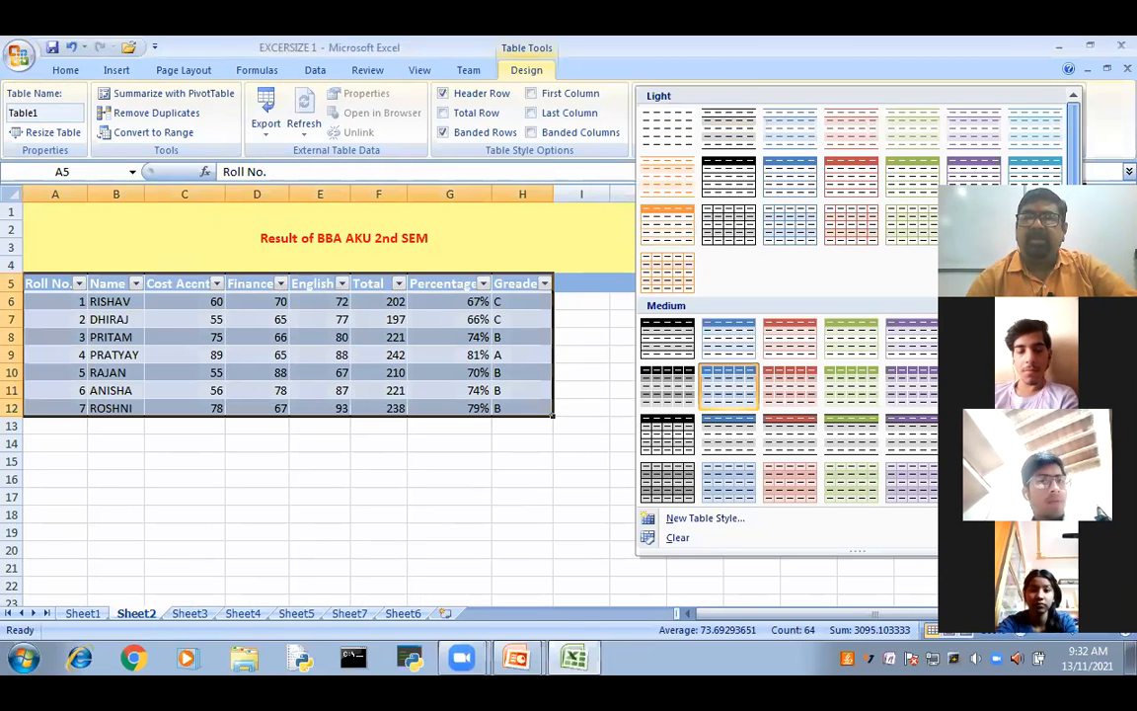
pyautogui.scroll(-3, 859, 306)
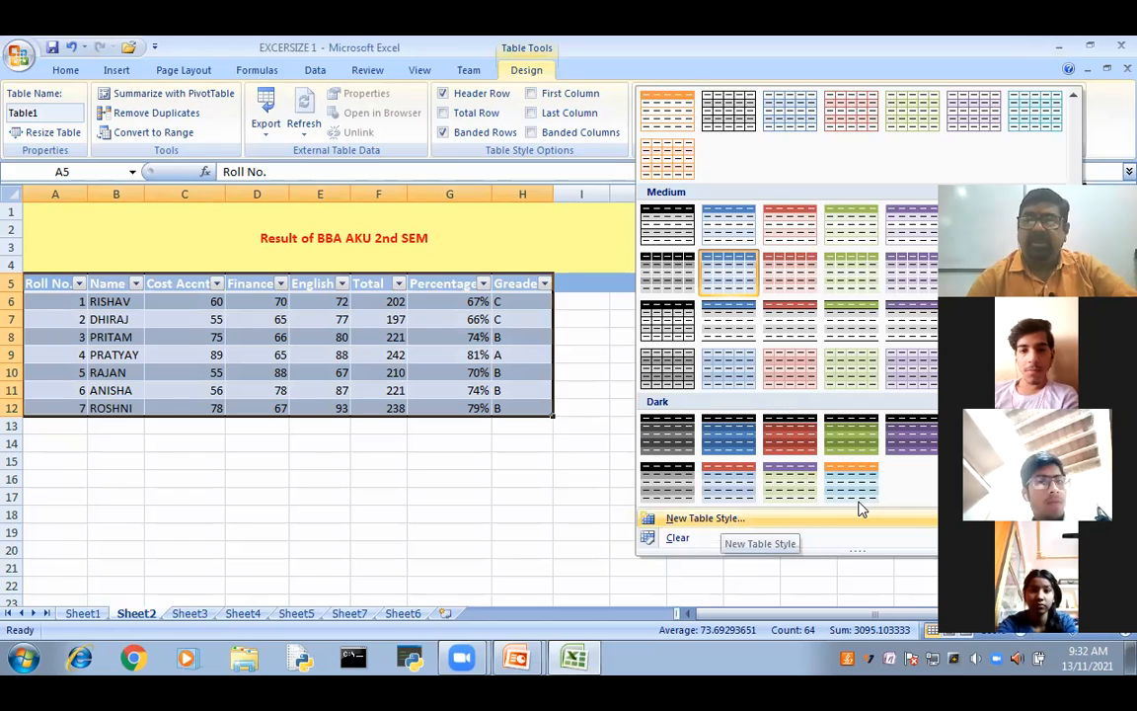
pyautogui.click(910, 438)
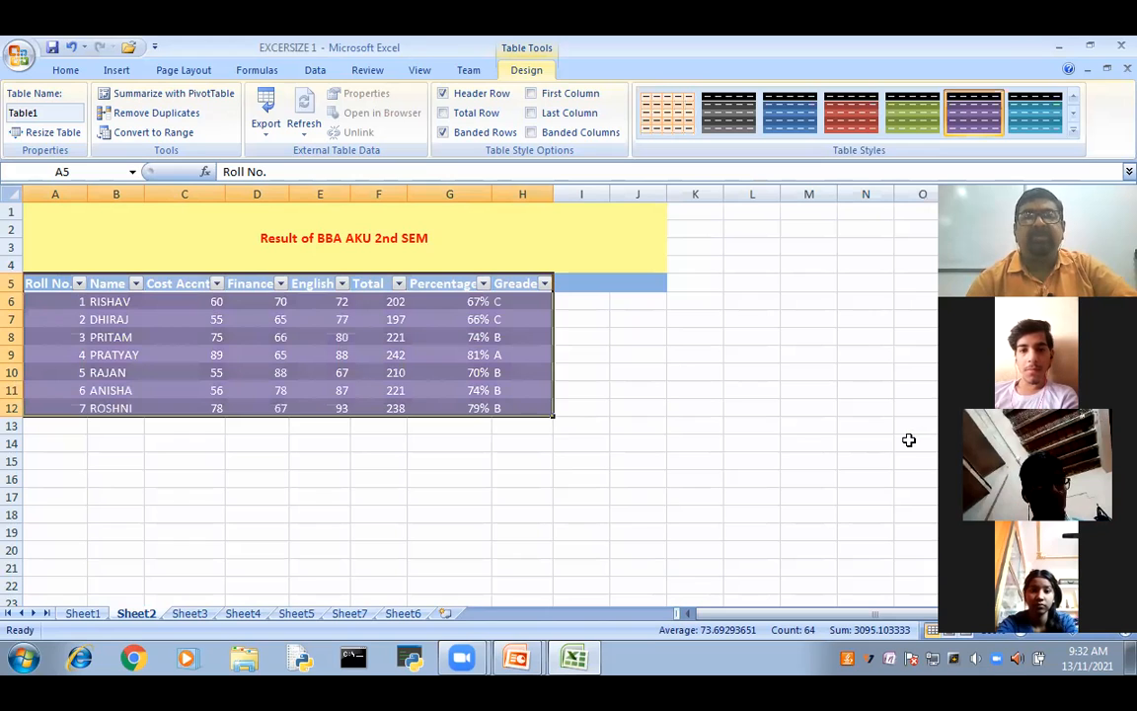
pyautogui.click(626, 456)
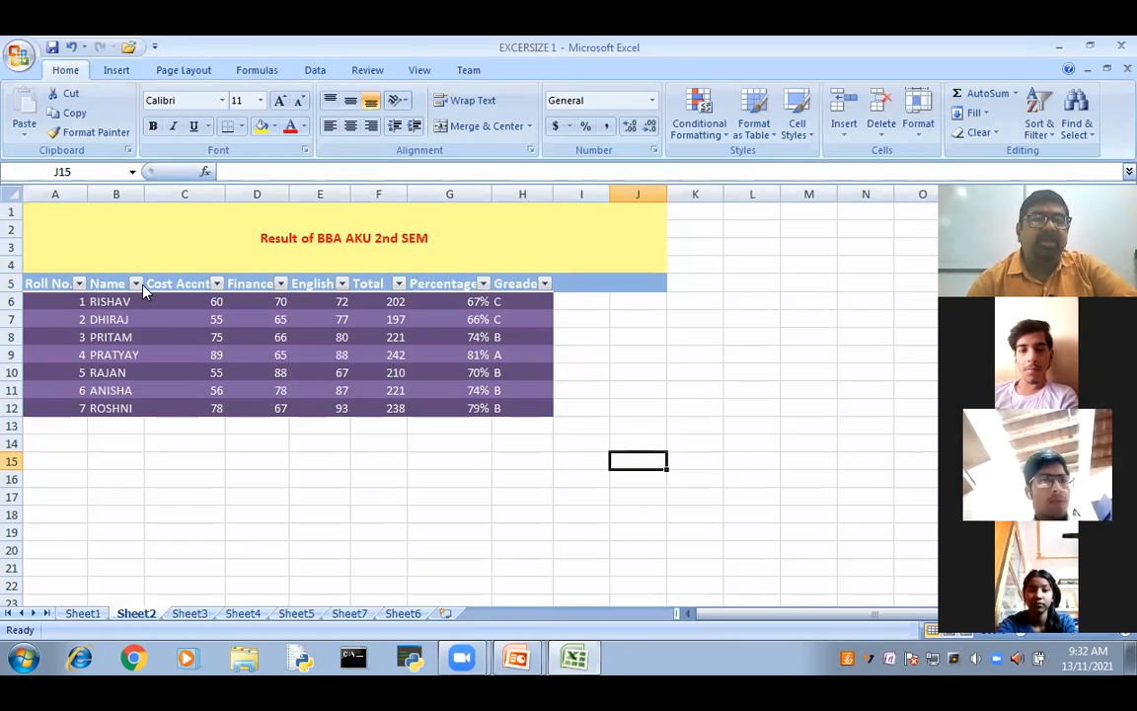
# Step: Look through the filter options of the Cost Accnt, Finance, English and Total columns
pyautogui.click(217, 284)
pyautogui.click(280, 286)
pyautogui.click(280, 284)
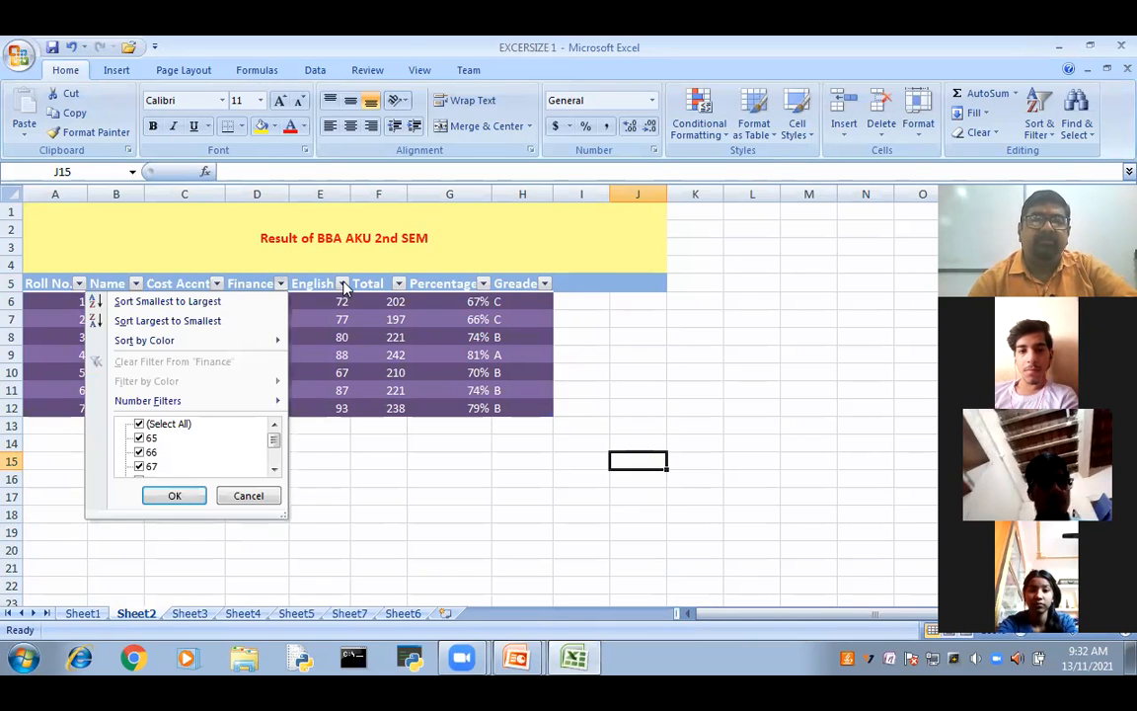
pyautogui.click(343, 284)
pyautogui.click(399, 284)
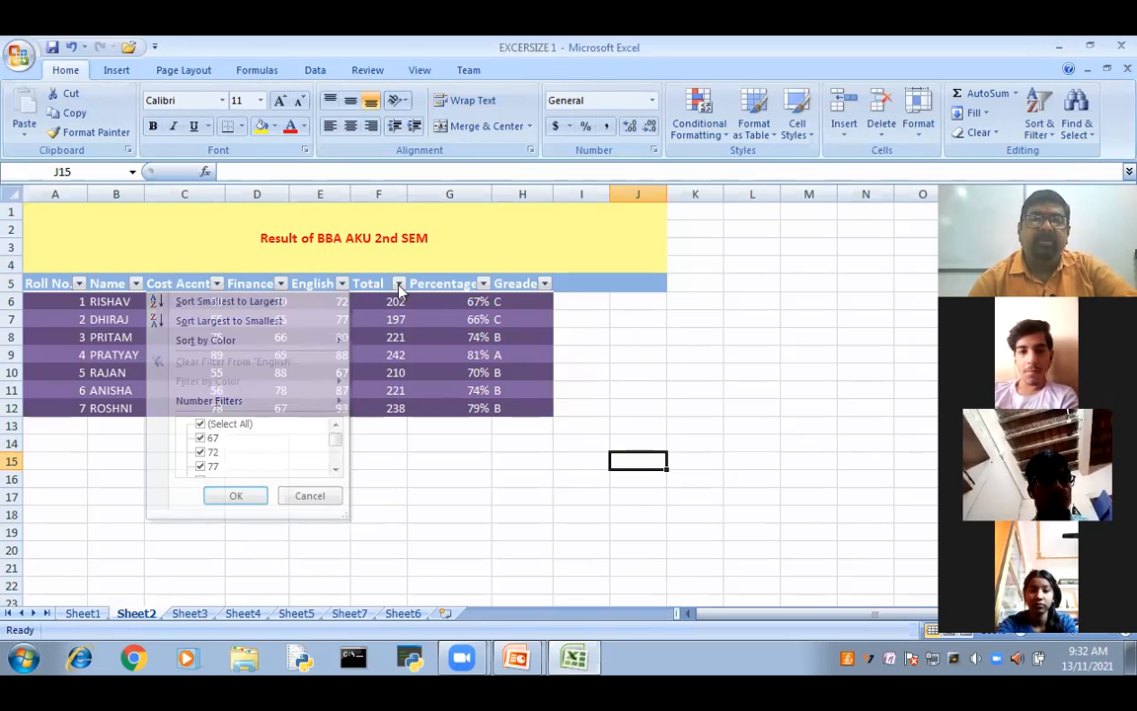
pyautogui.click(754, 339)
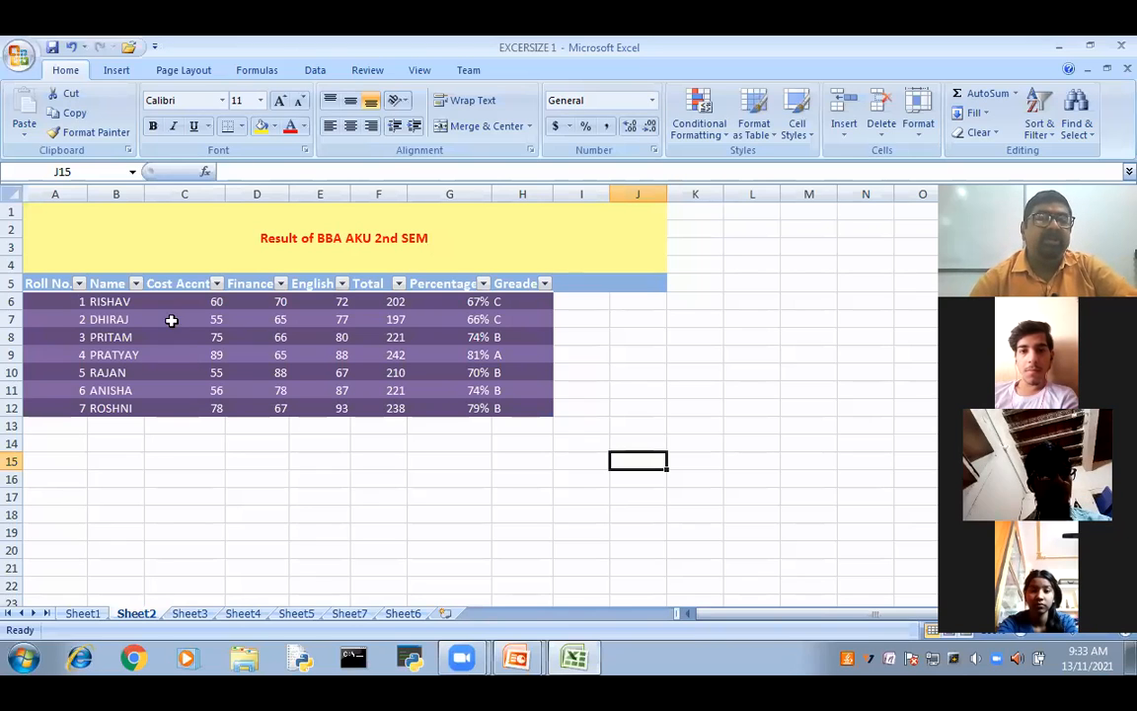
# Step: Filter the Name column to show only the student in row 9, and undo that filter
pyautogui.click(137, 284)
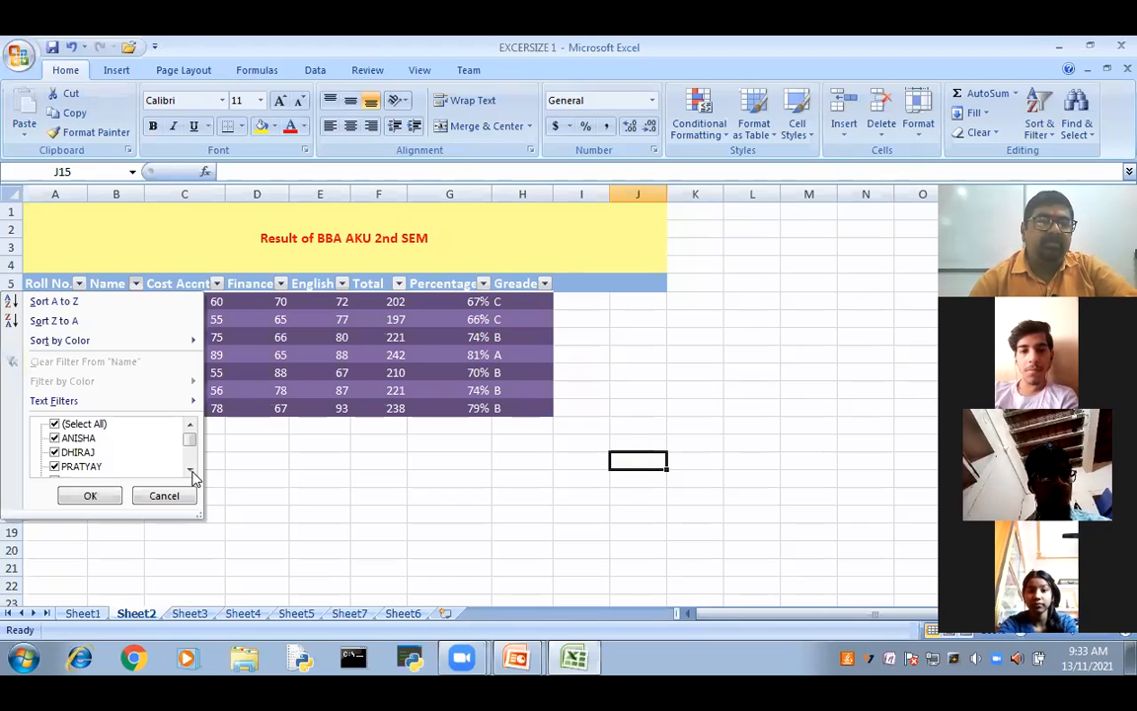
pyautogui.doubleClick(190, 470)
pyautogui.doubleClick(191, 471)
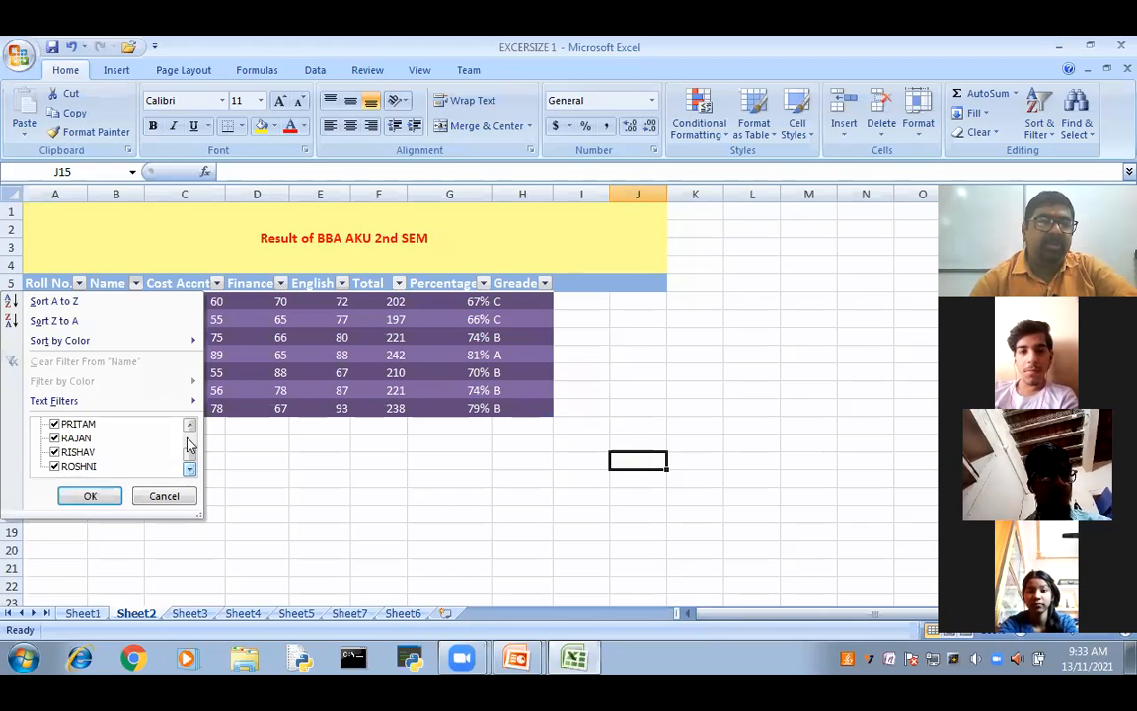
pyautogui.click(188, 427)
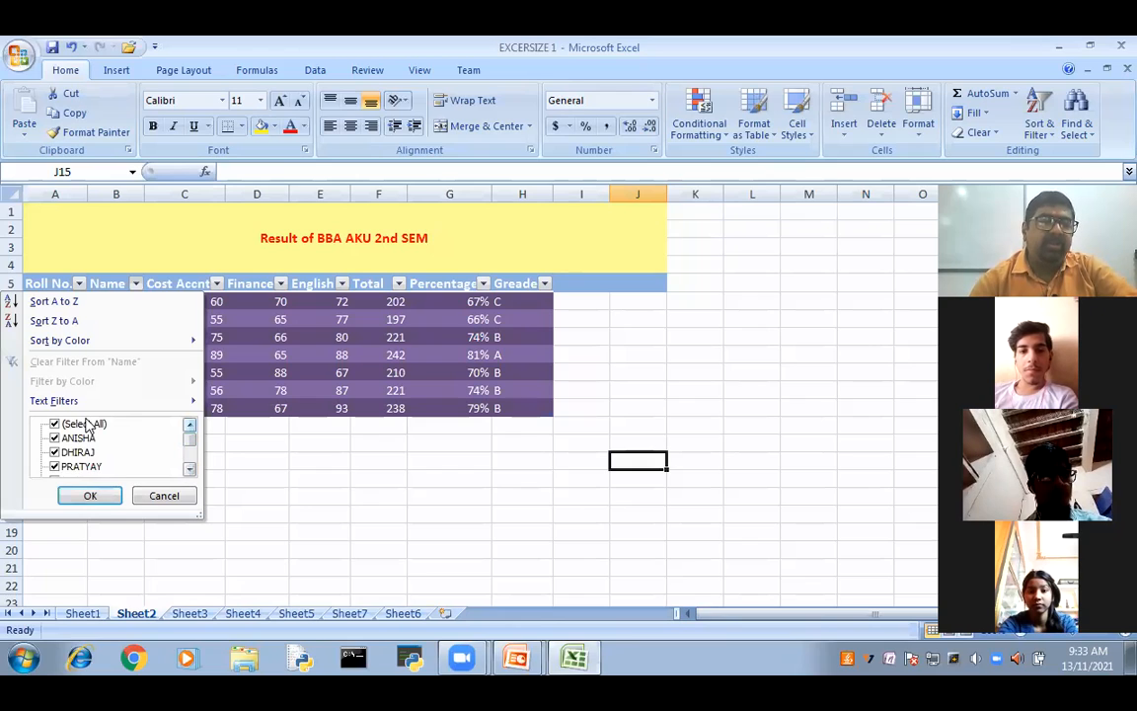
pyautogui.click(85, 424)
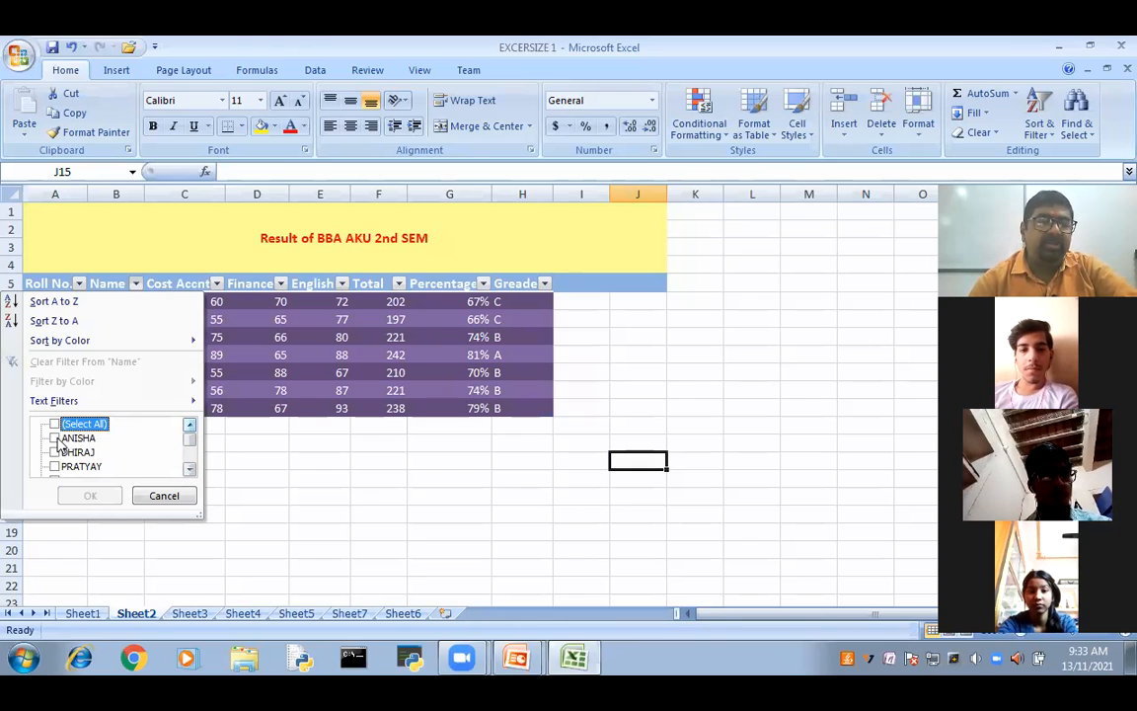
pyautogui.click(55, 465)
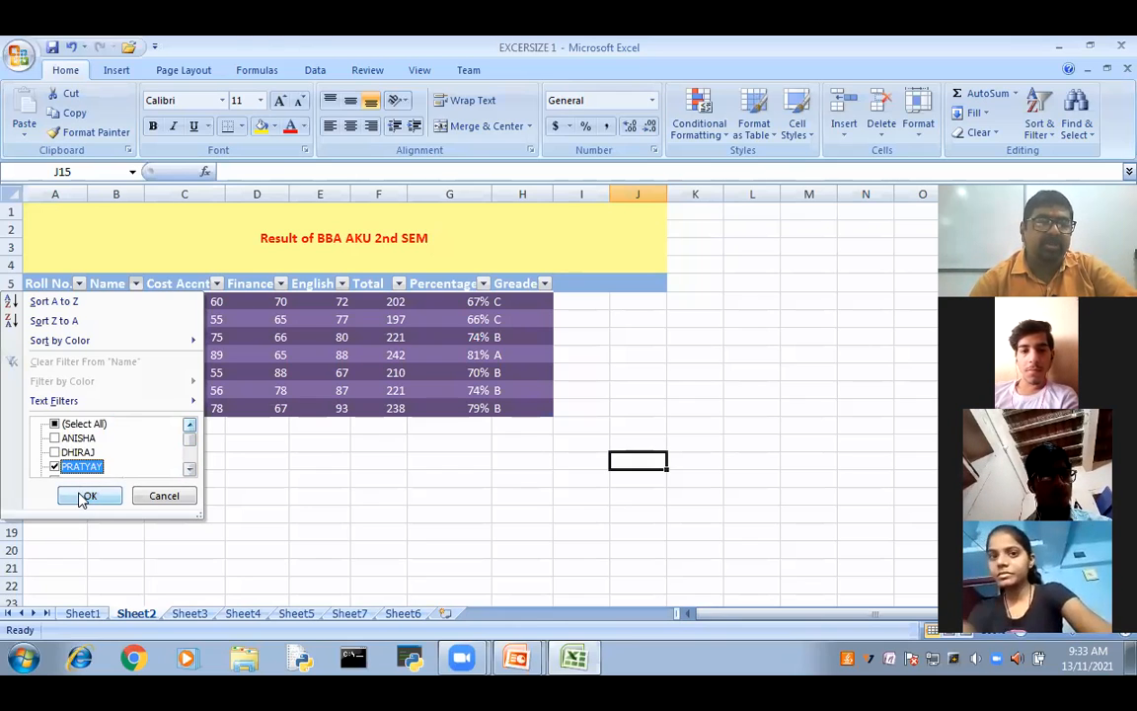
pyautogui.click(85, 496)
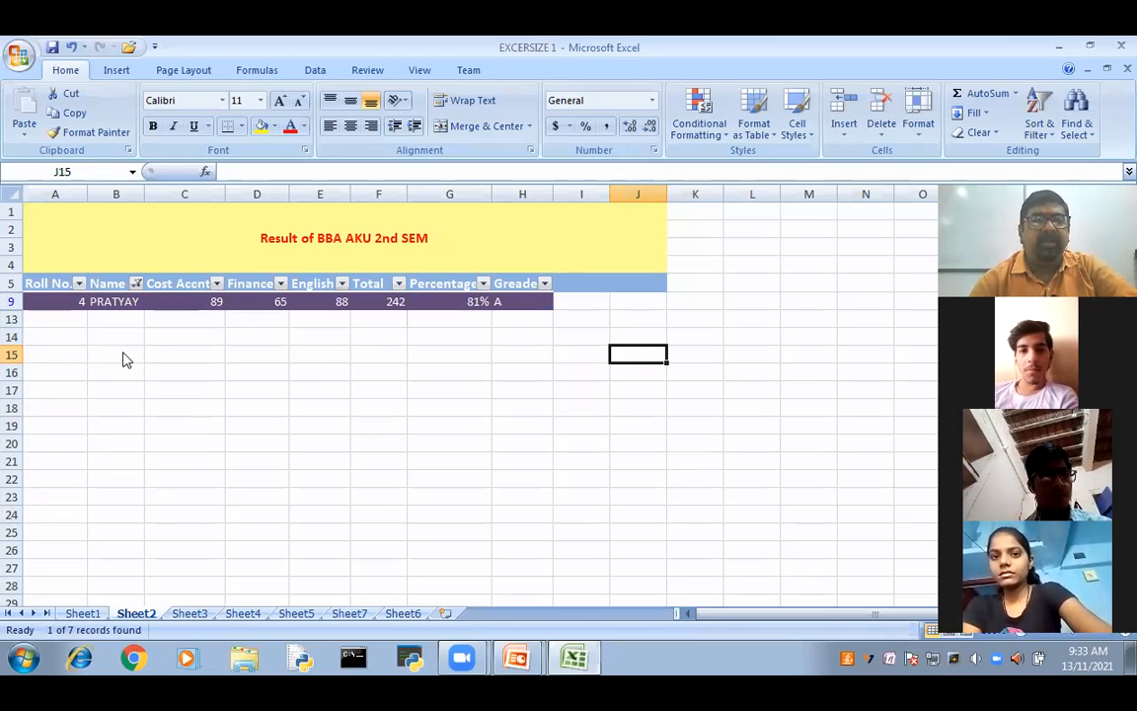
pyautogui.hotkey('ctrl', 'z')
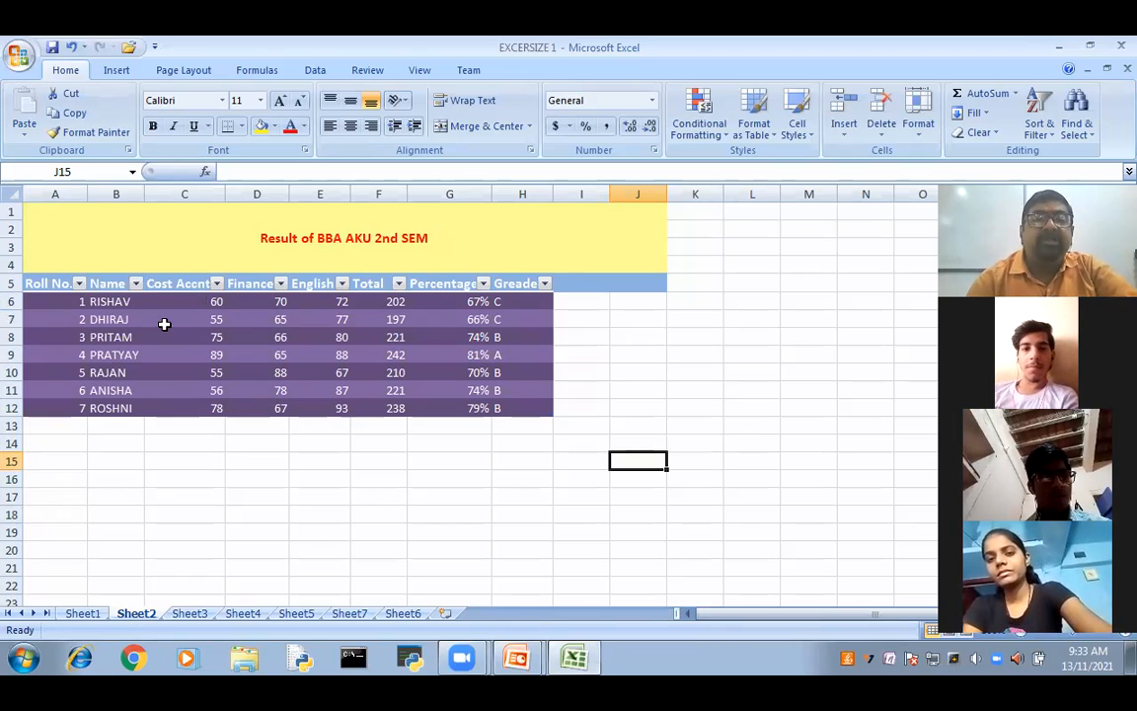
# Step: Filter the Total column to show only values greater than 200, and clear that filter
pyautogui.click(400, 284)
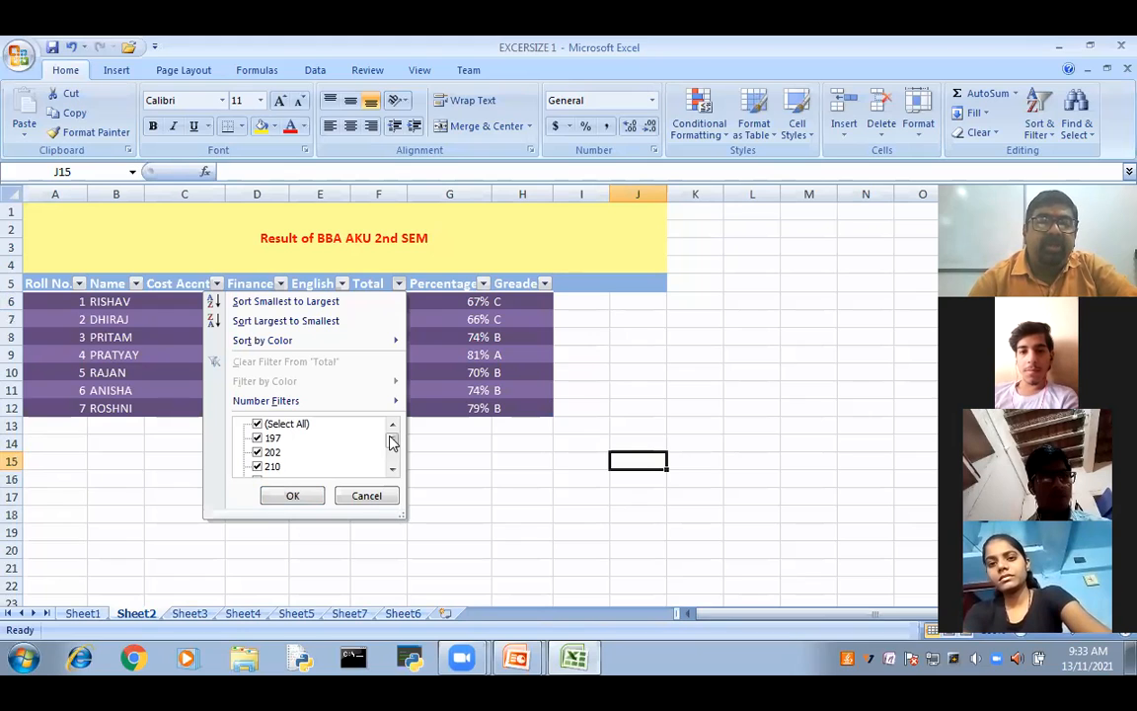
pyautogui.moveTo(393, 441)
pyautogui.mouseDown()
pyautogui.moveTo(393, 468)
pyautogui.moveTo(397, 425)
pyautogui.mouseUp()
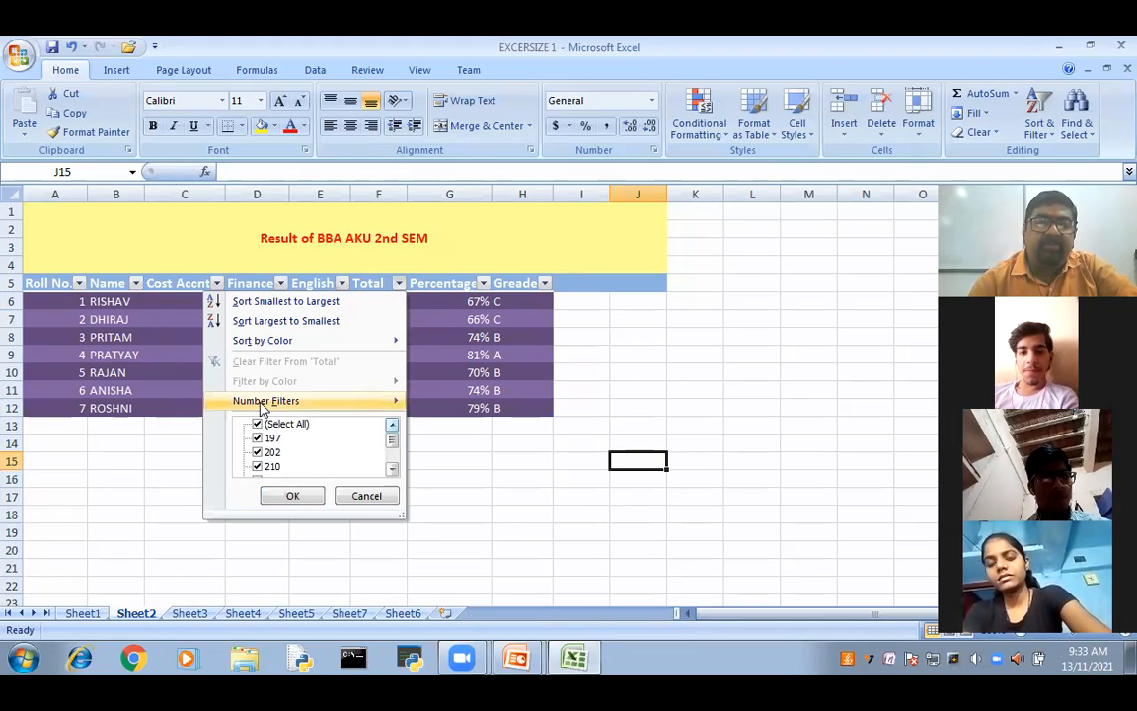
pyautogui.moveTo(388, 408)
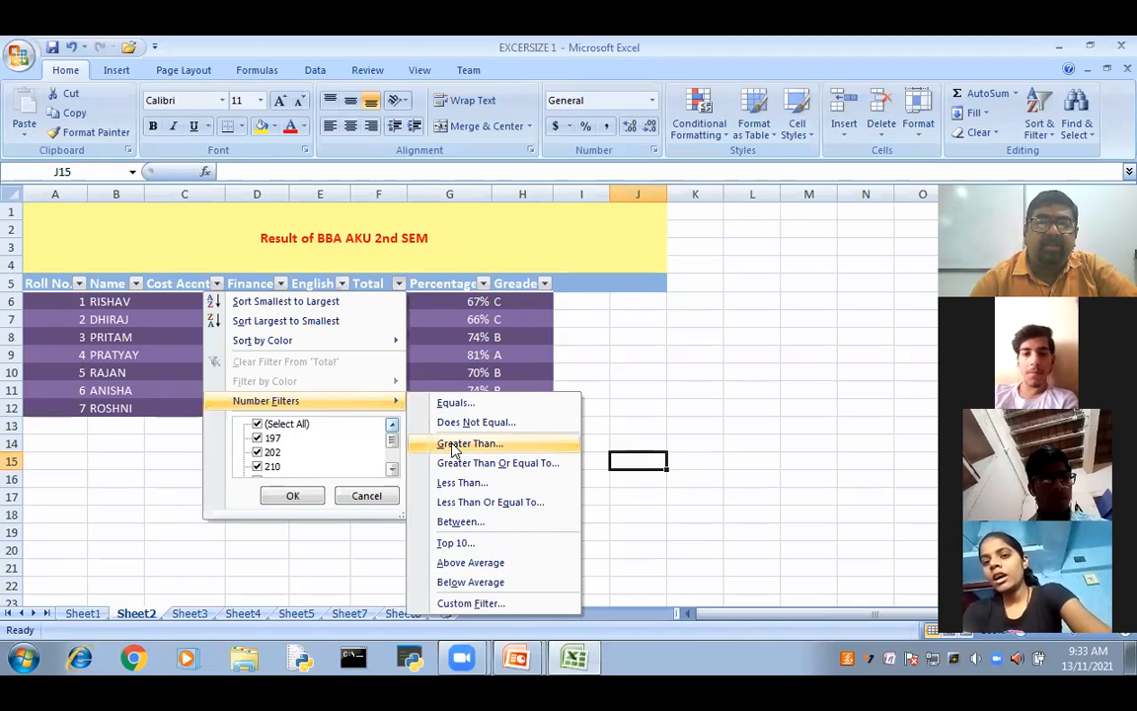
pyautogui.click(454, 450)
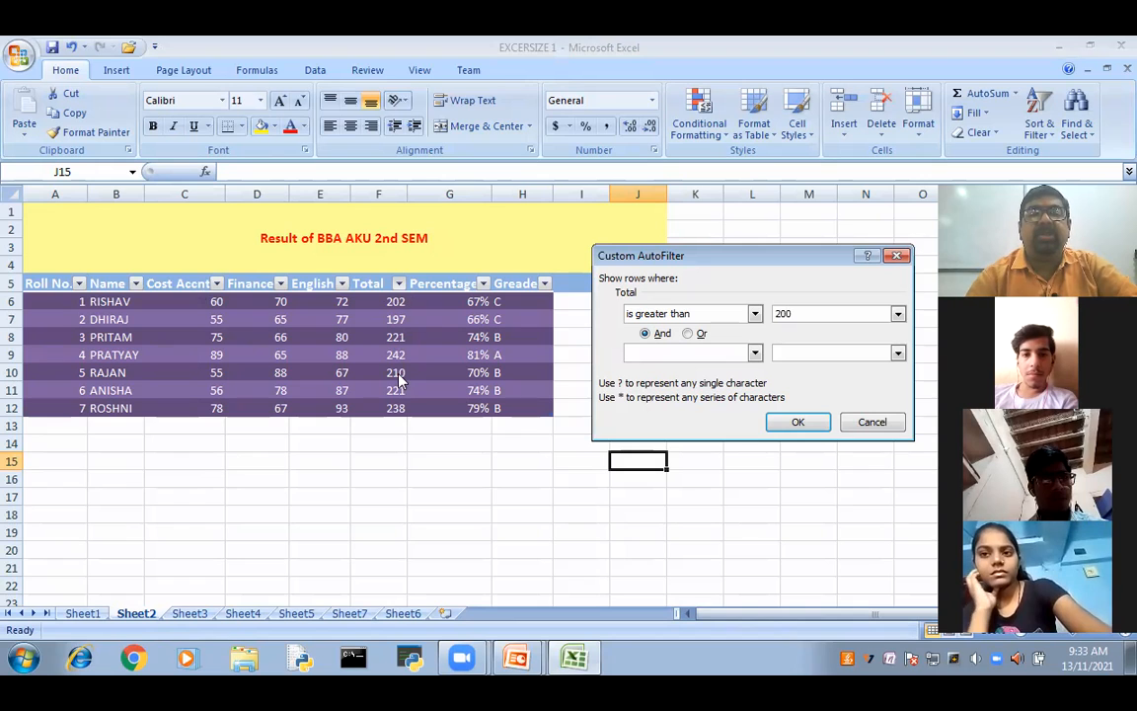
pyautogui.click(804, 425)
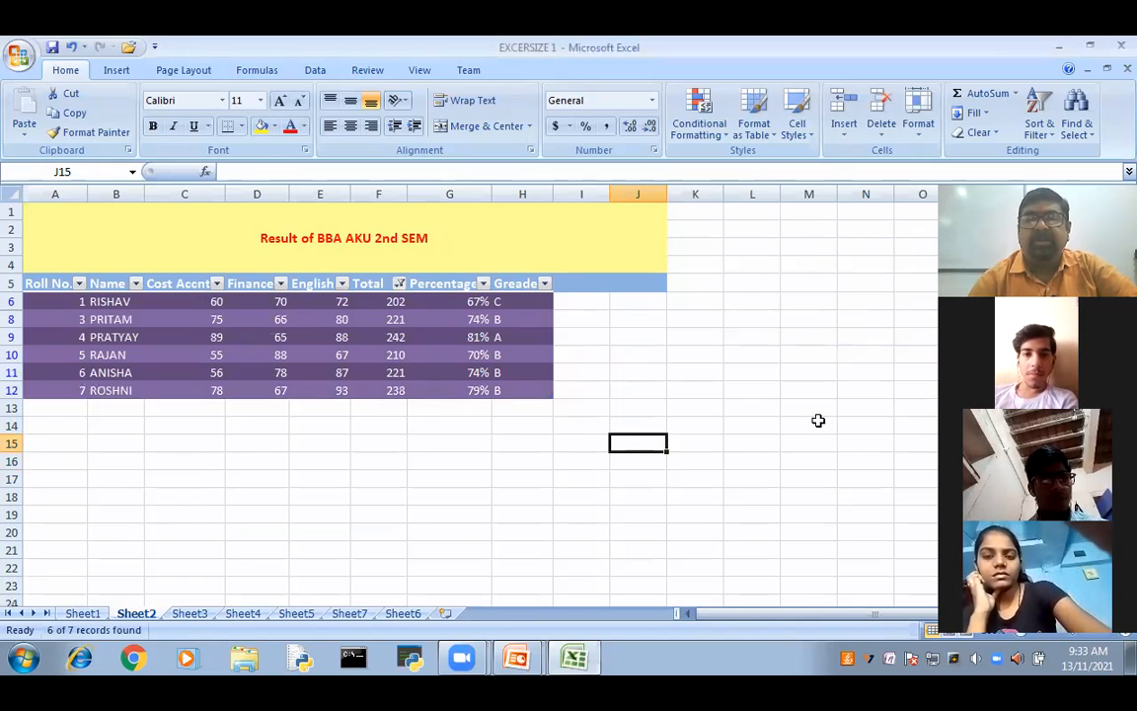
pyautogui.click(437, 466)
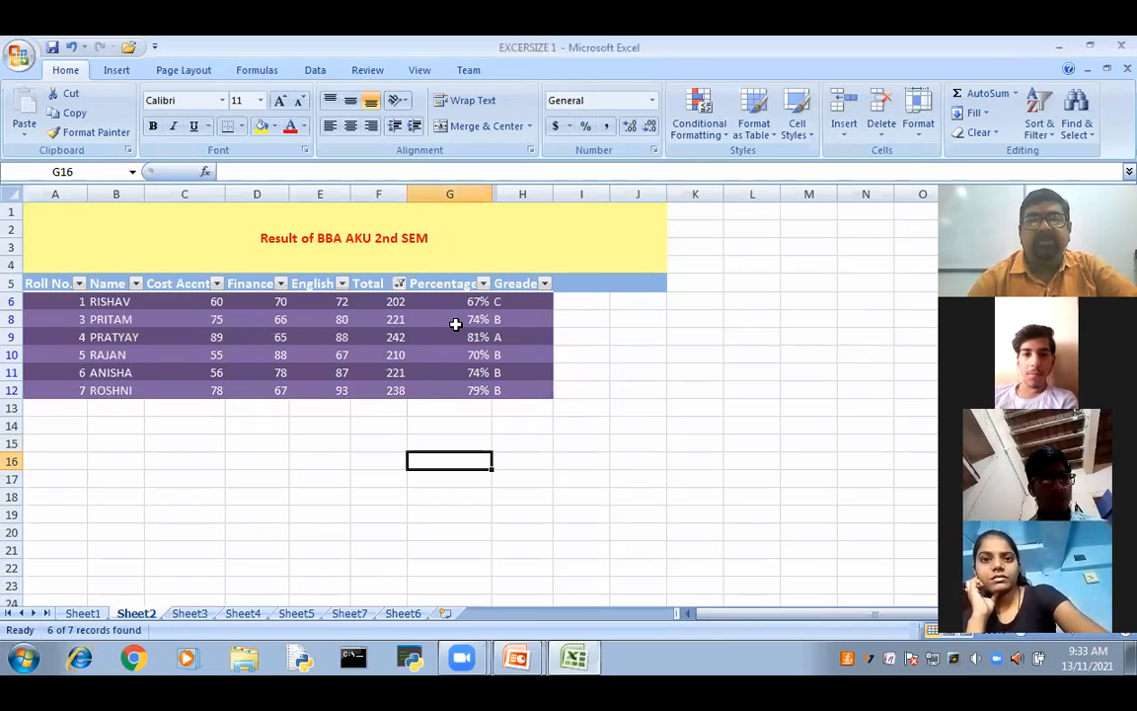
pyautogui.click(399, 284)
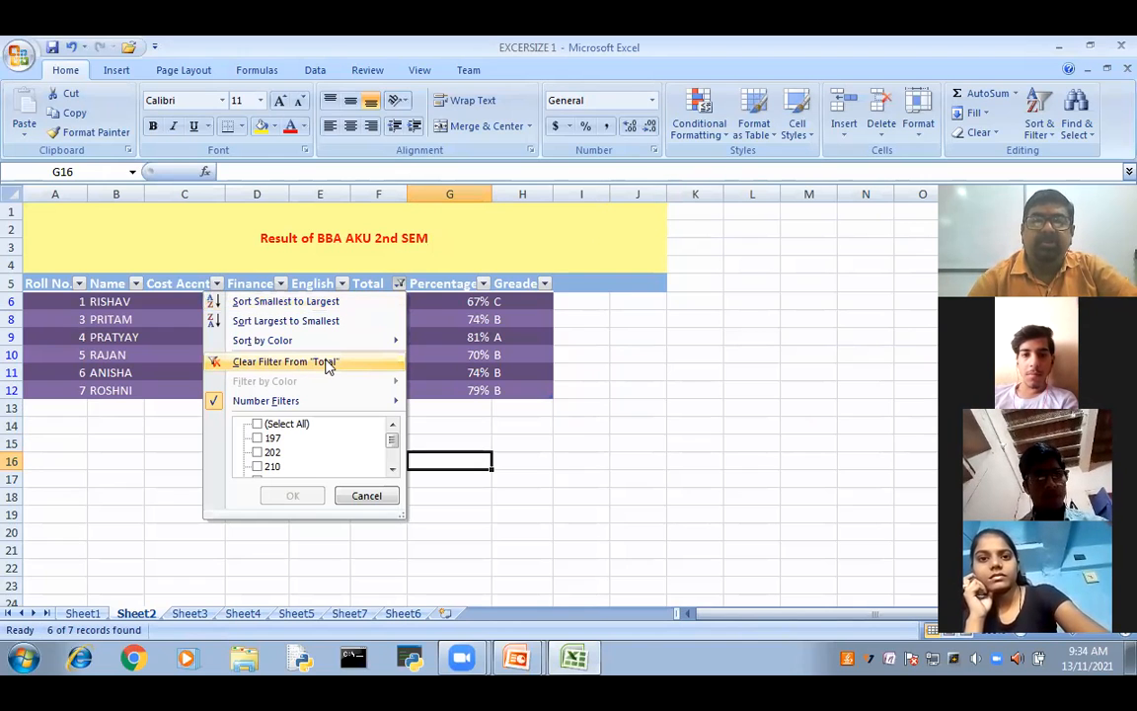
pyautogui.click(324, 362)
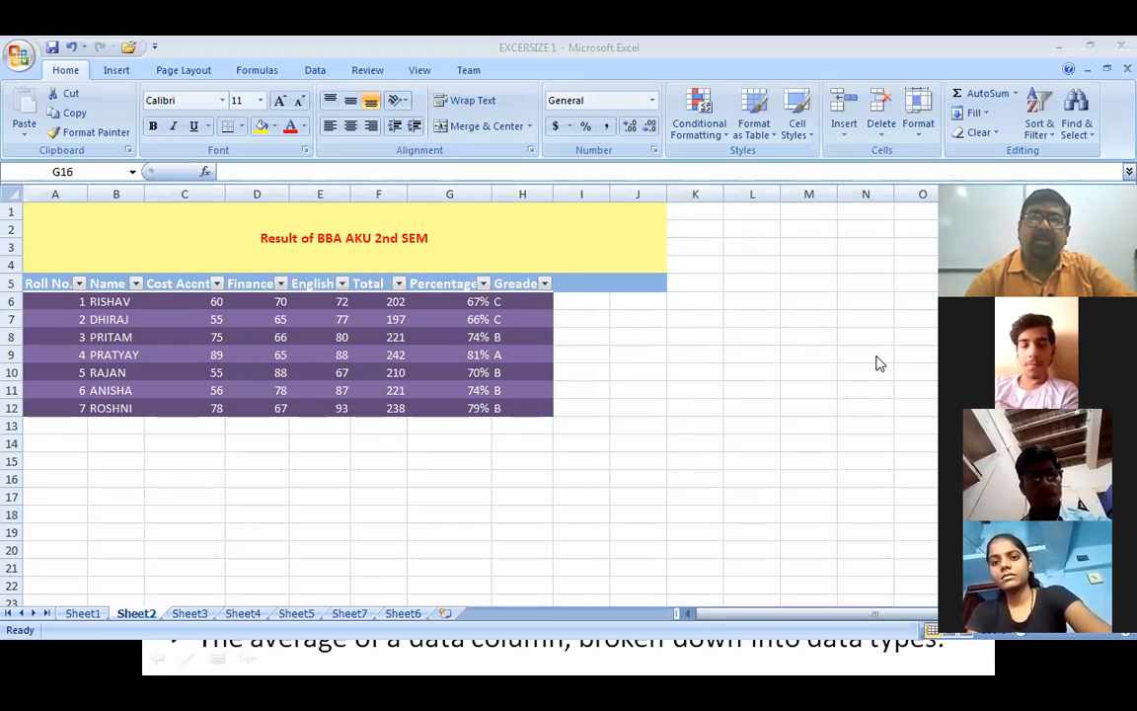
pyautogui.click(1090, 47)
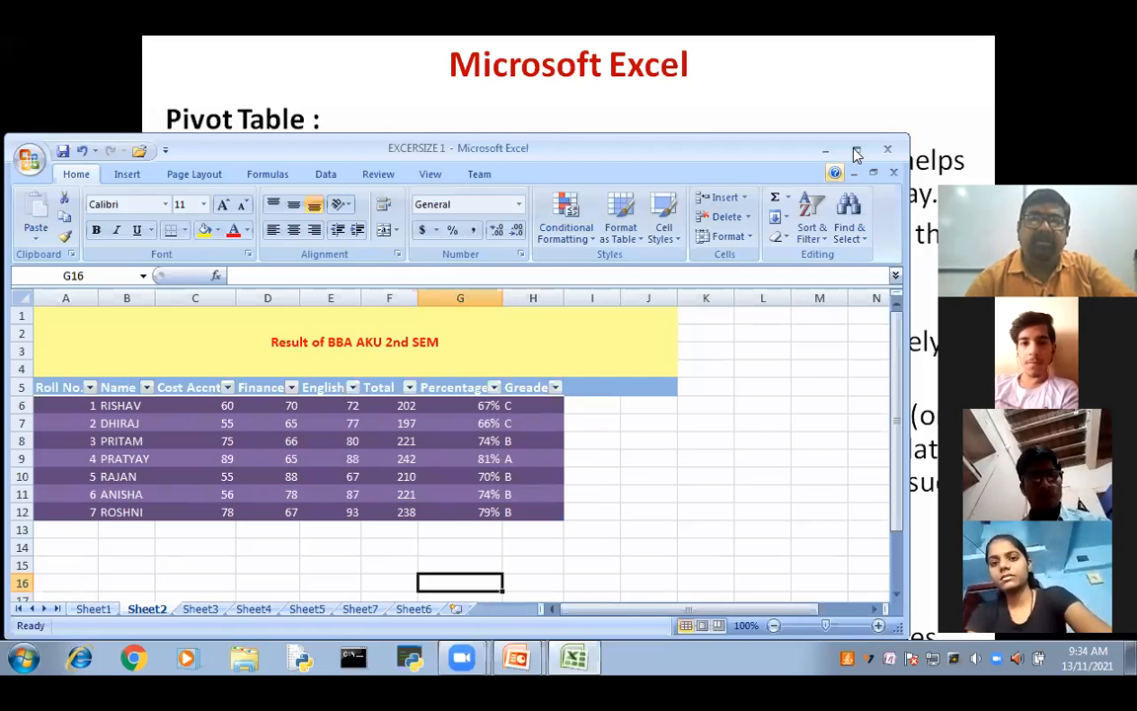
pyautogui.click(866, 152)
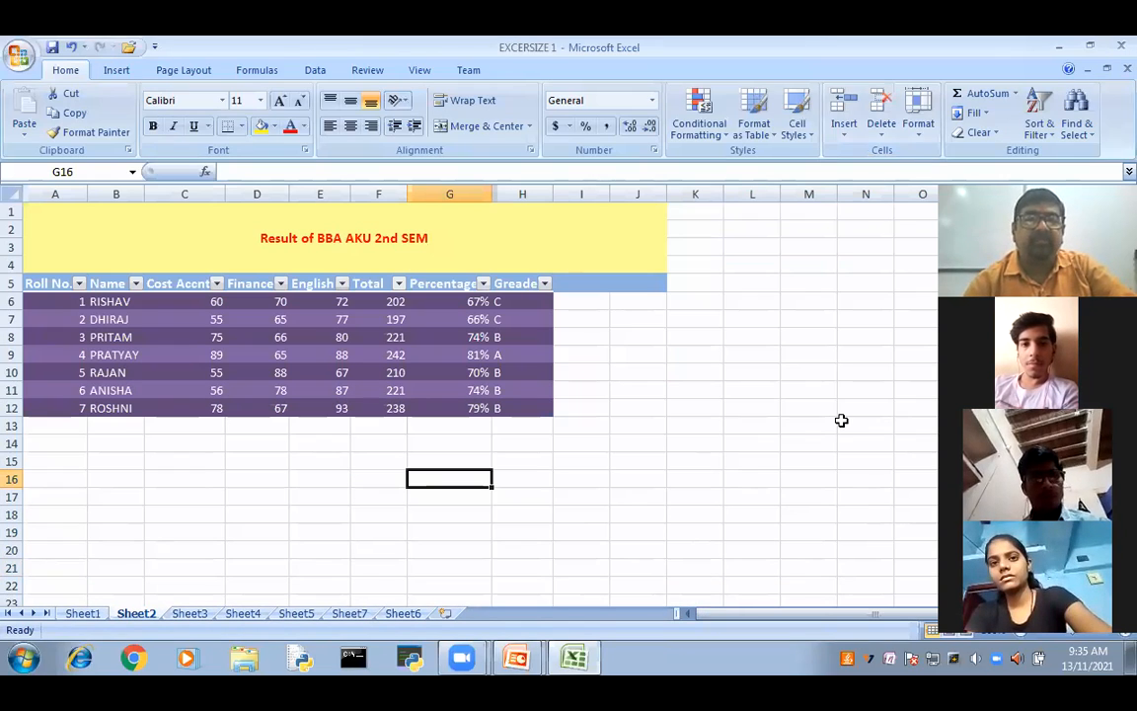
pyautogui.hotkey('alt', 'Tab')
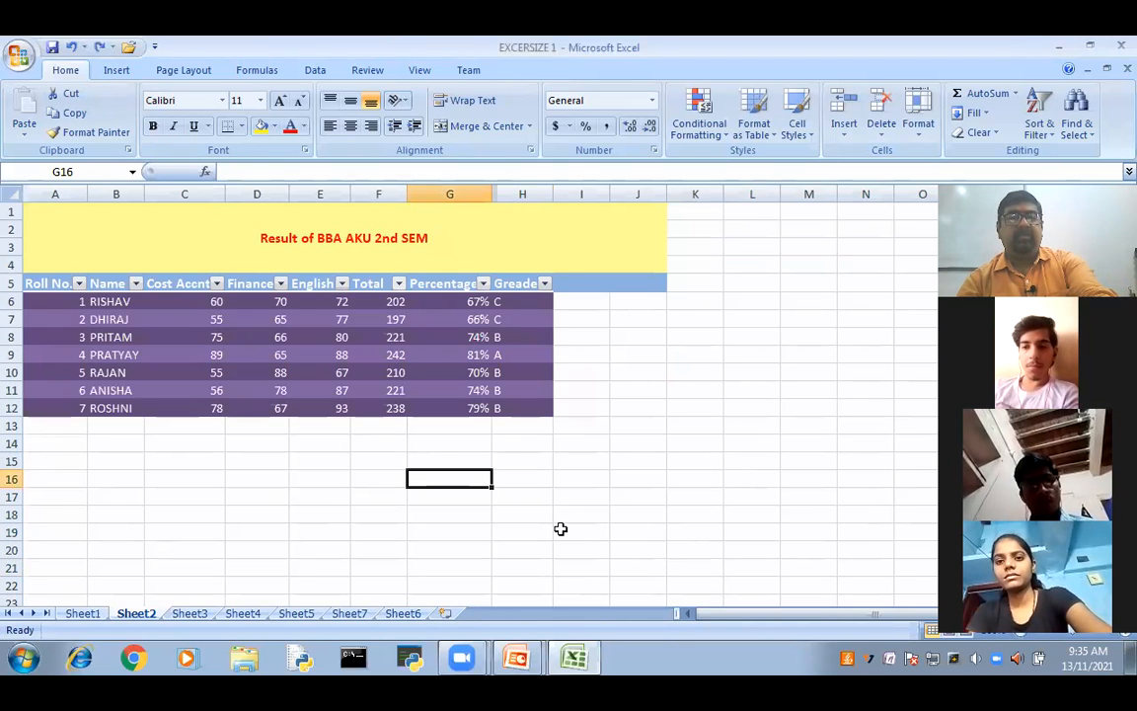
# Step: Undo the table formatting applied to the student result data and switch to the PowerPoint slide show
pyautogui.hotkey('ctrl', 'z')
pyautogui.hotkey('ctrl', 'z')
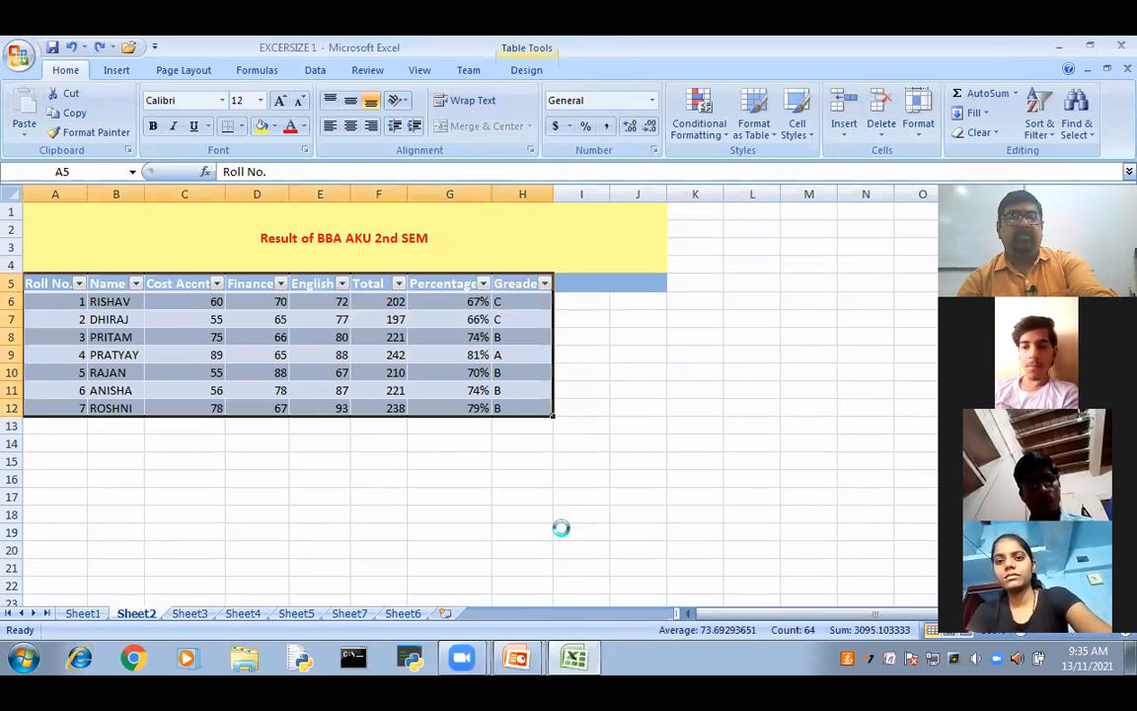
pyautogui.click(559, 530)
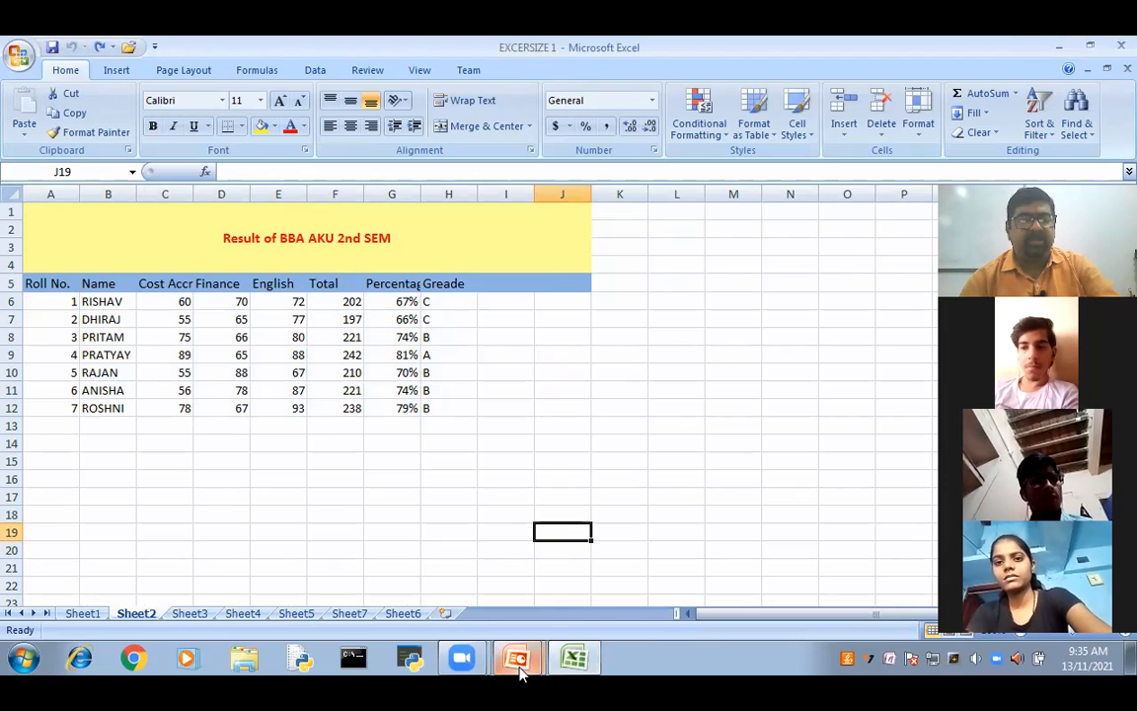
pyautogui.moveTo(520, 669)
pyautogui.hotkey('alt', 'Tab')
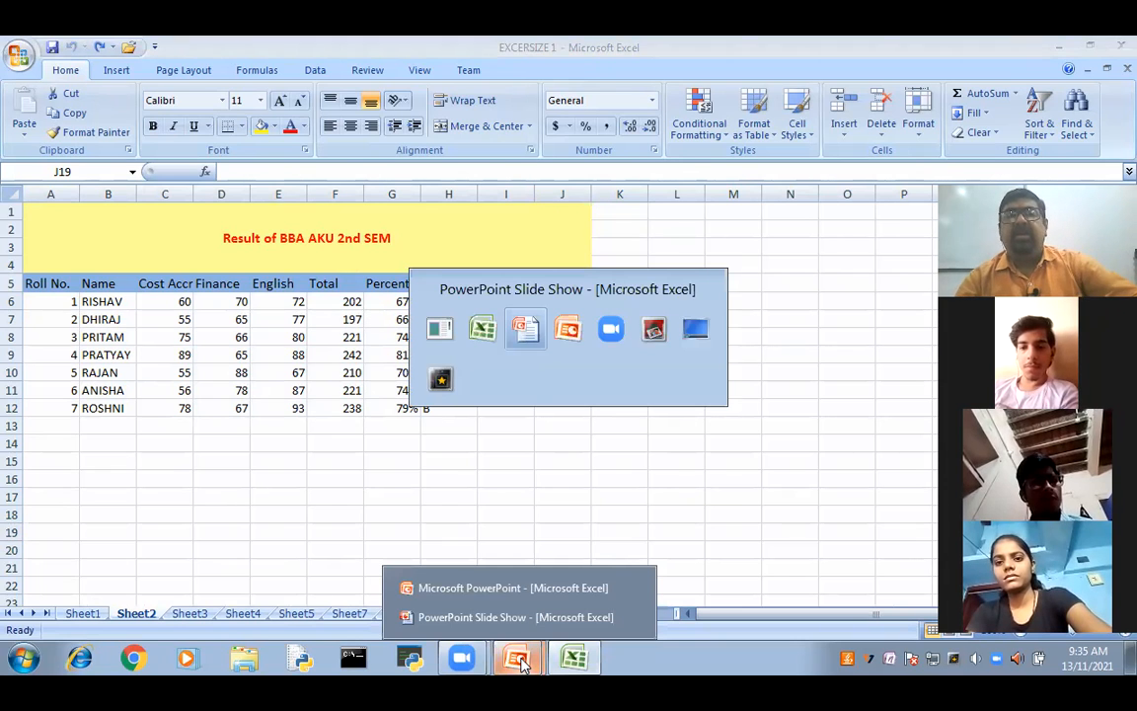
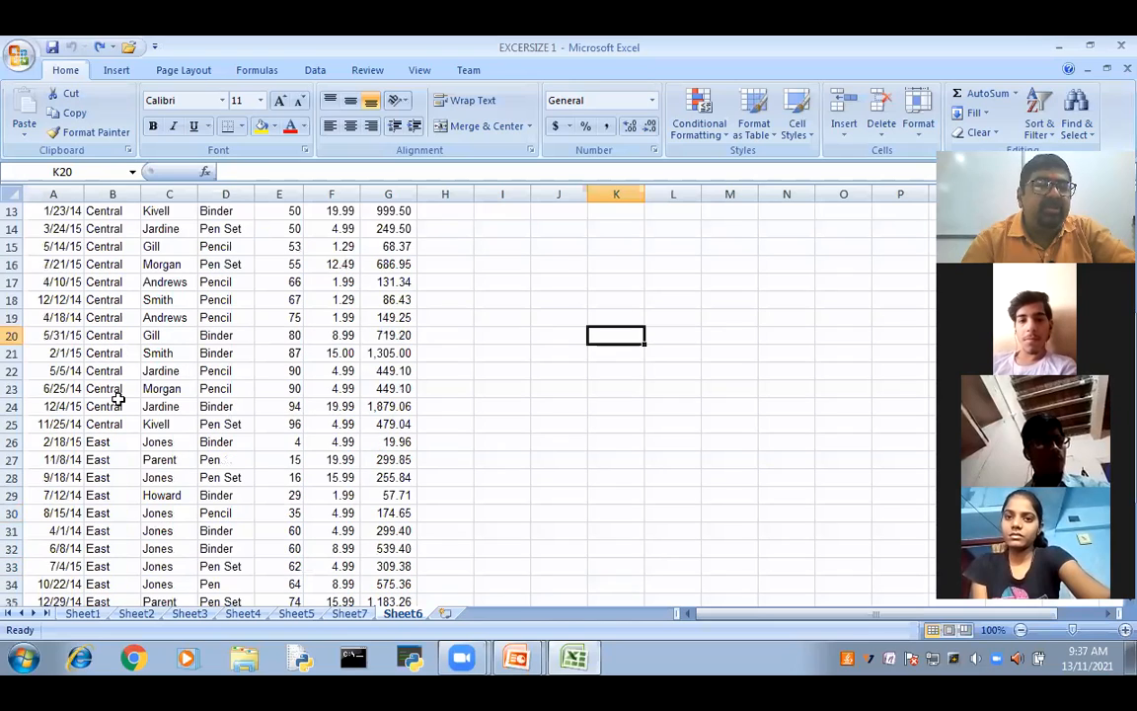
# Step: Look through the sales order data on Sheet6 from the header row to the last West region record
pyautogui.scroll(-3, 110, 471)
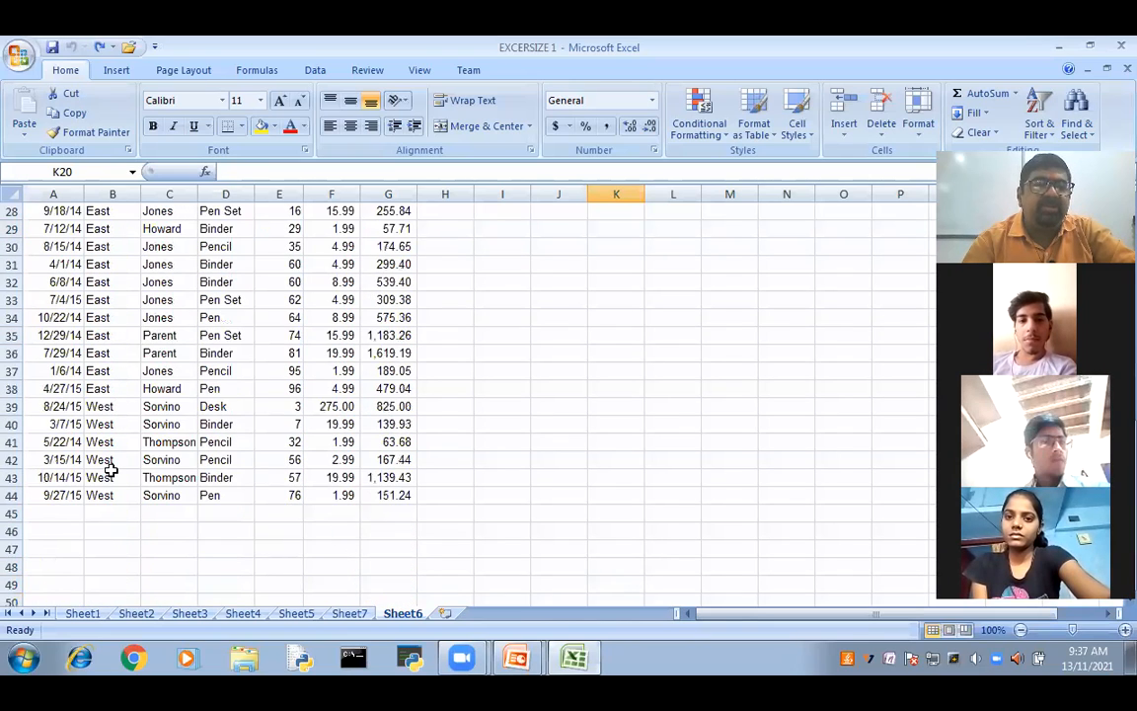
pyautogui.scroll(9, 110, 471)
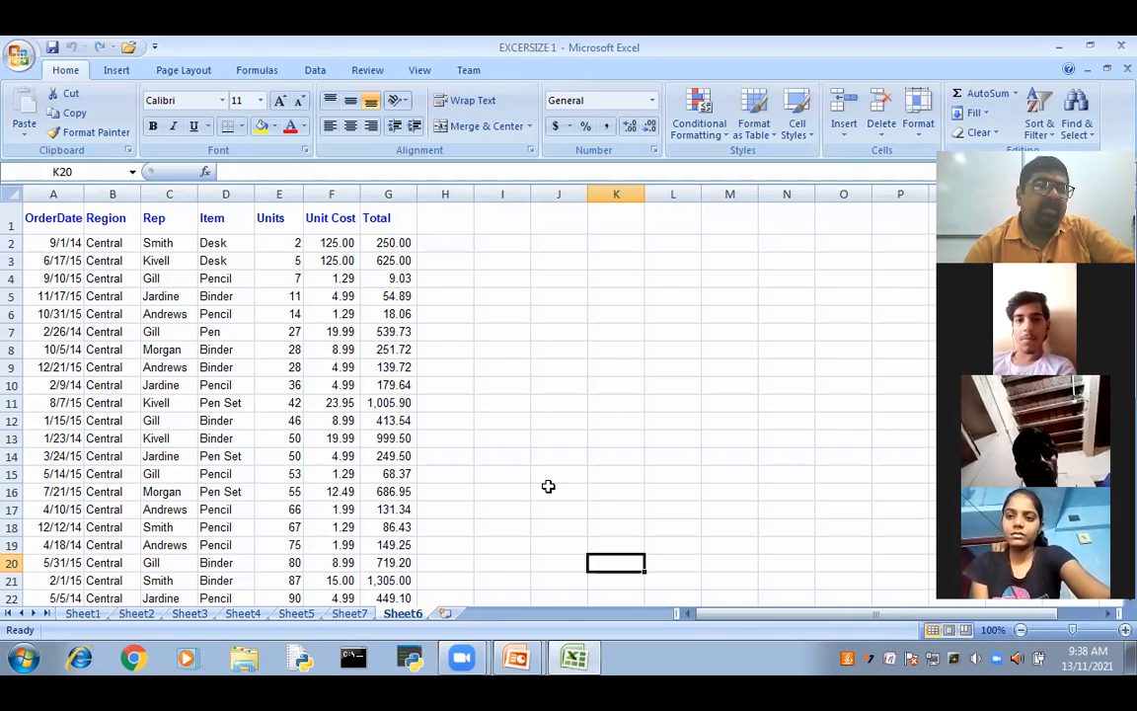
pyautogui.scroll(-8, 548, 486)
pyautogui.scroll(8, 544, 480)
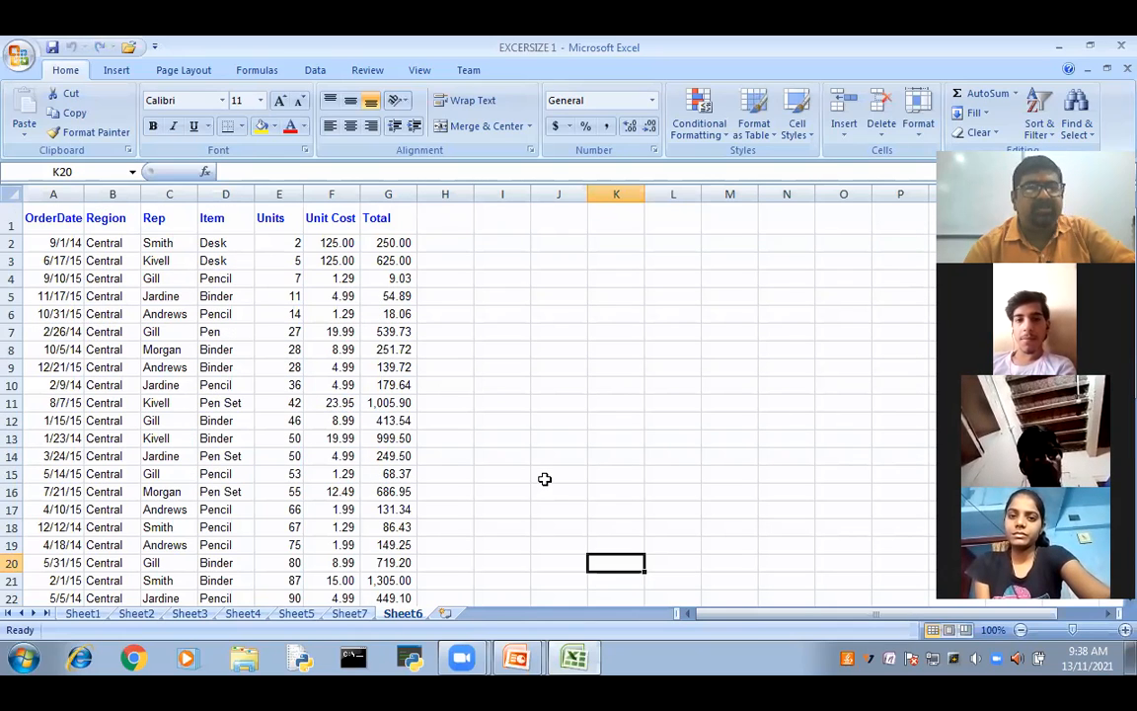
pyautogui.scroll(-6, 544, 478)
pyautogui.scroll(-5, 544, 479)
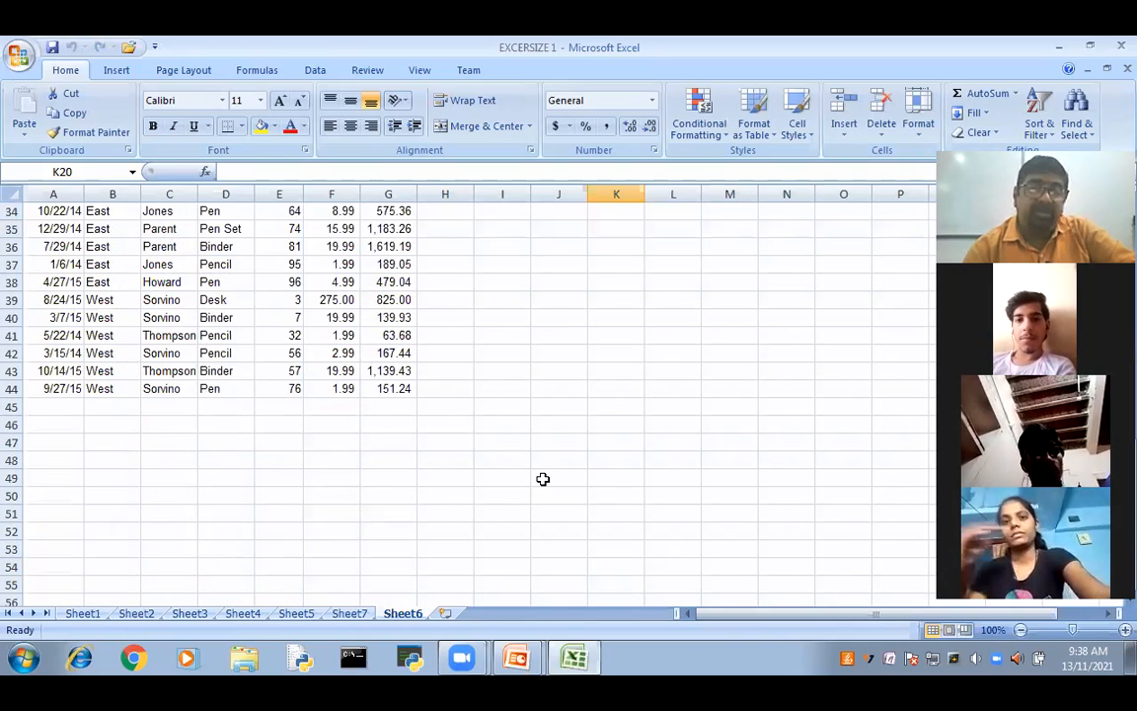
pyautogui.scroll(11, 544, 480)
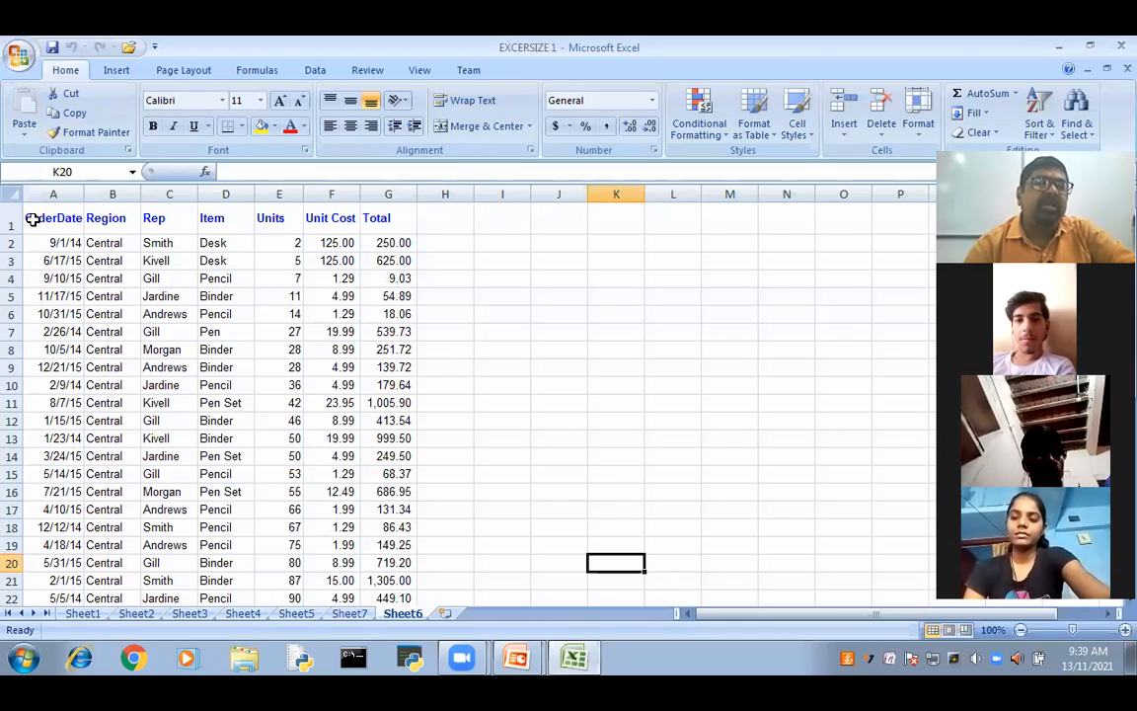
# Step: Create a PivotTable in a new worksheet from the sales order range A1:G44 on Sheet6
pyautogui.moveTo(54, 219); pyautogui.dragTo(375, 493)
pyautogui.moveTo(412, 672); pyautogui.dragTo(381, 566)
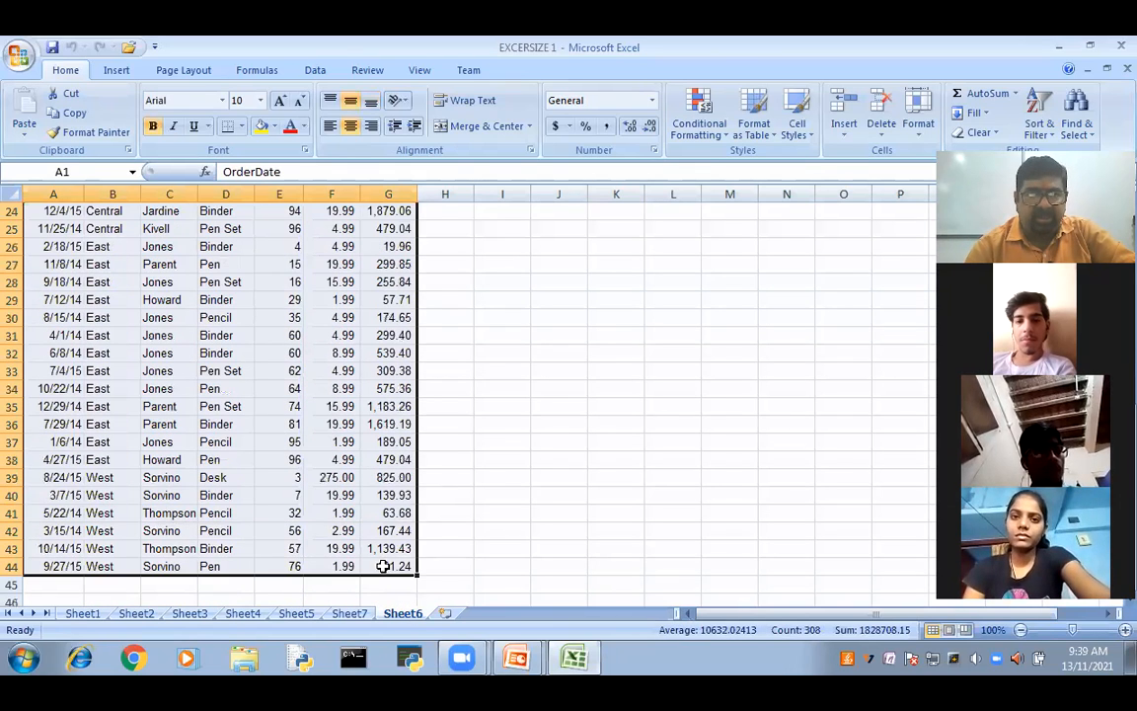
pyautogui.click(116, 74)
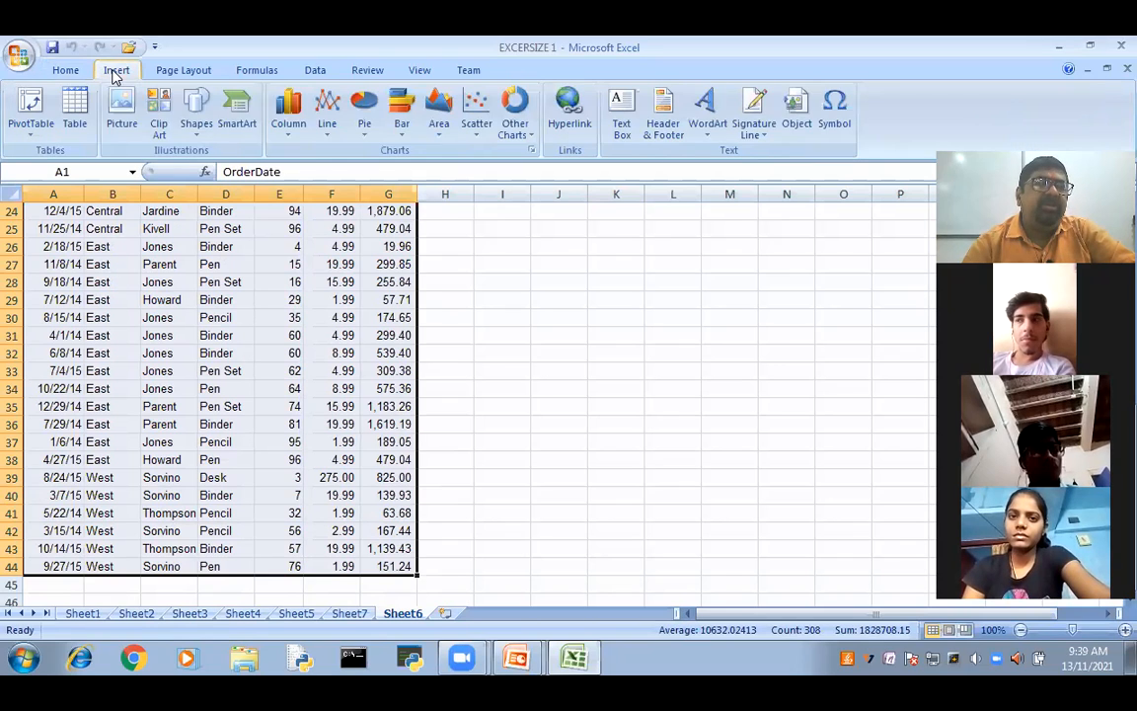
pyautogui.click(30, 107)
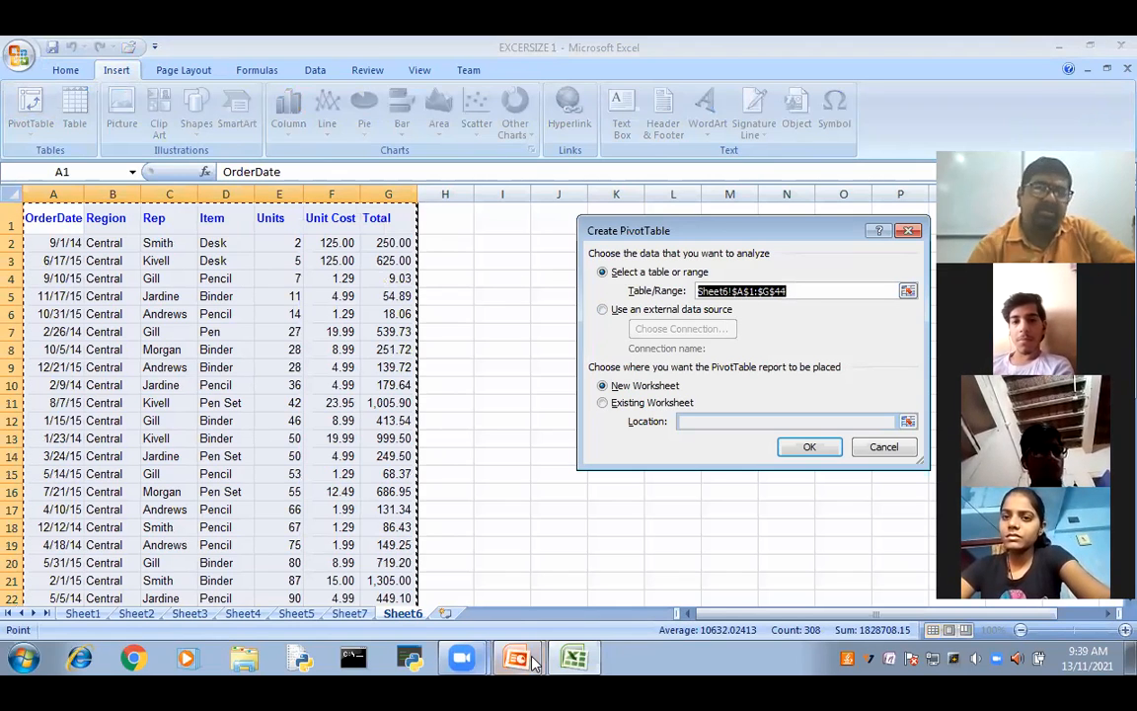
pyautogui.moveTo(533, 662)
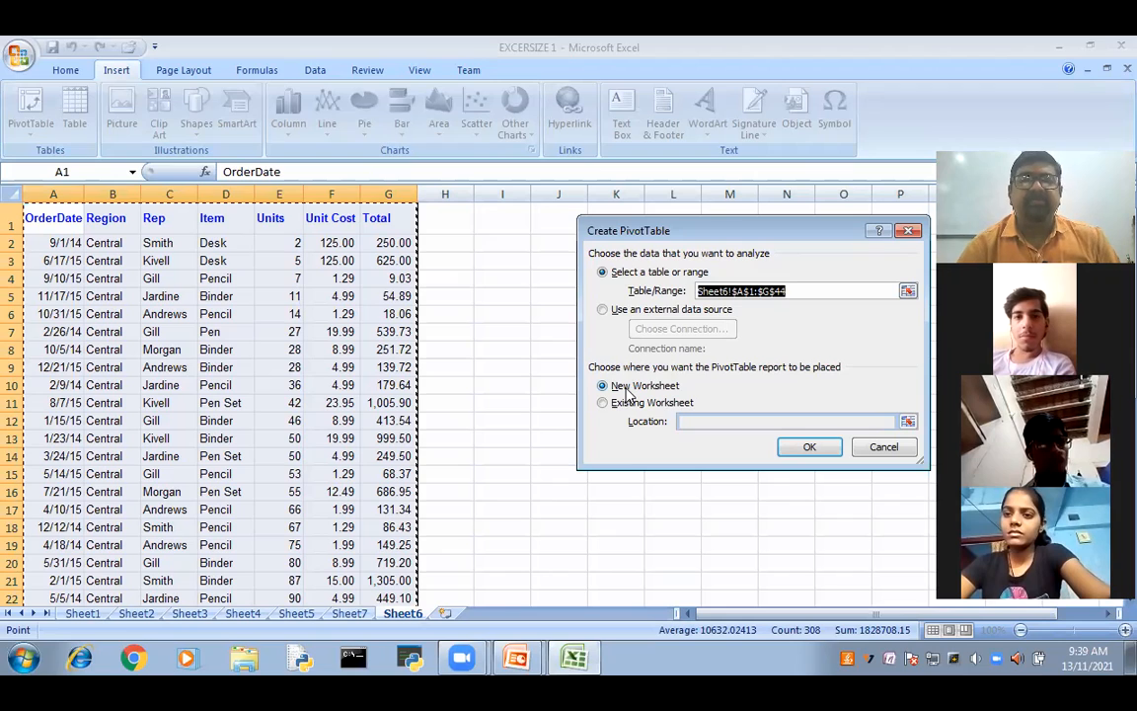
pyautogui.click(812, 448)
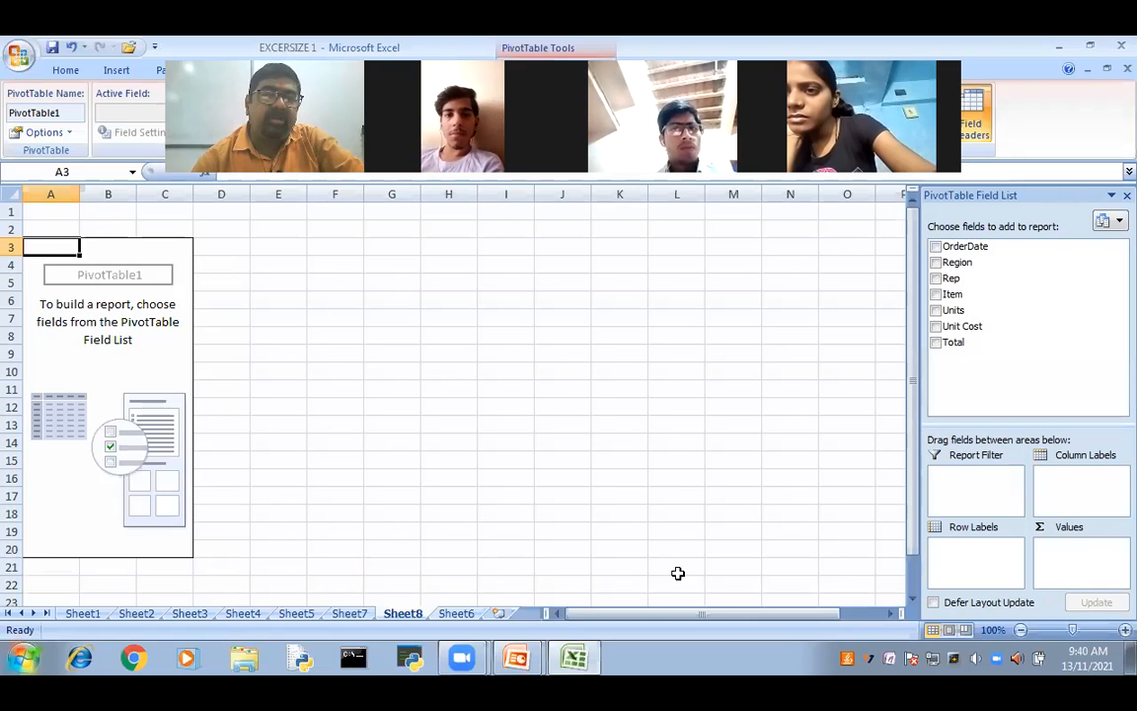
# Step: Add the OrderDate, Region, Rep, Item, Units, Unit Cost and Total fields to the pivot table
pyautogui.click(935, 247)
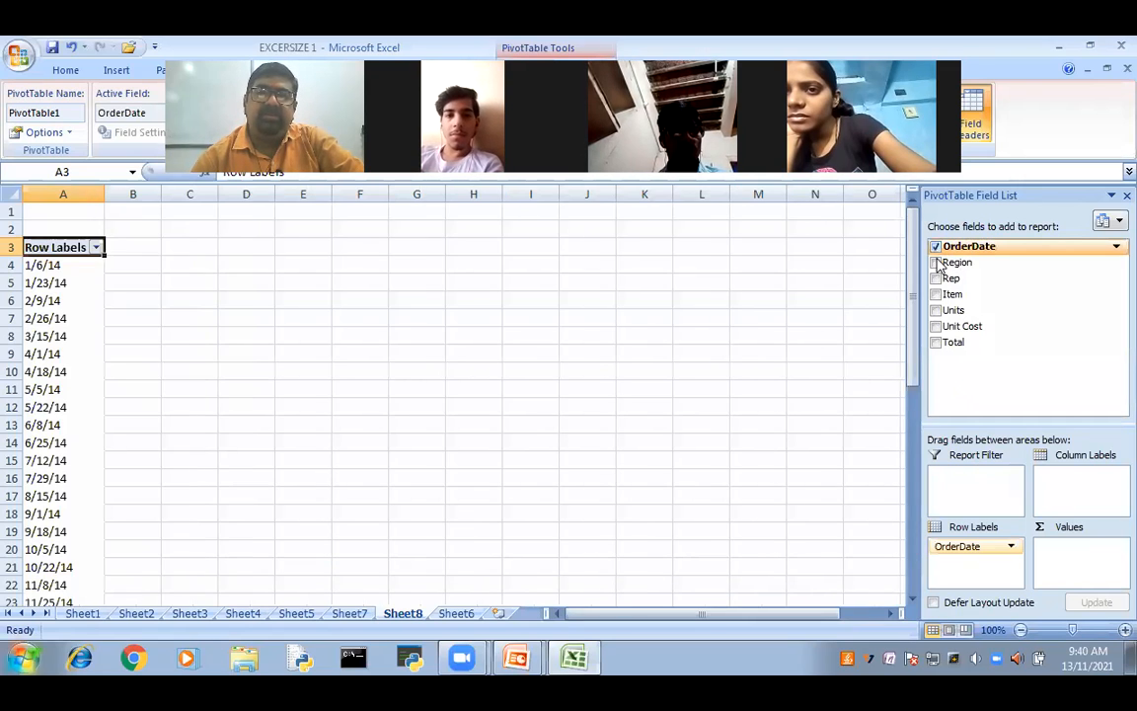
pyautogui.click(937, 263)
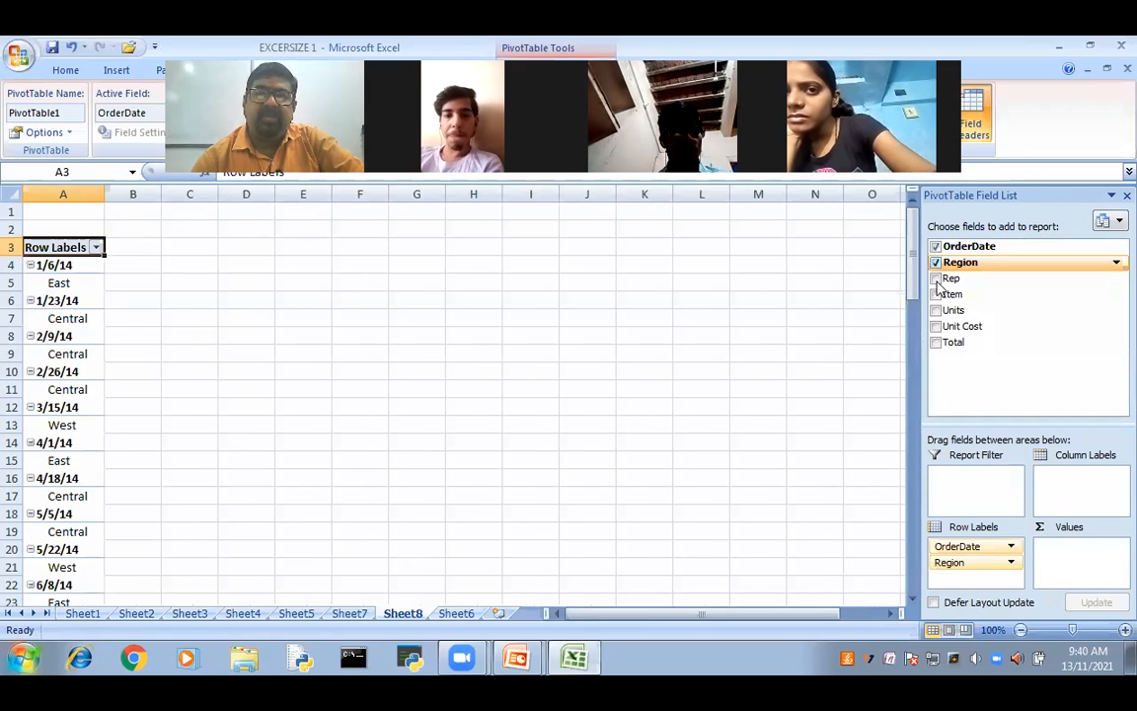
pyautogui.click(937, 279)
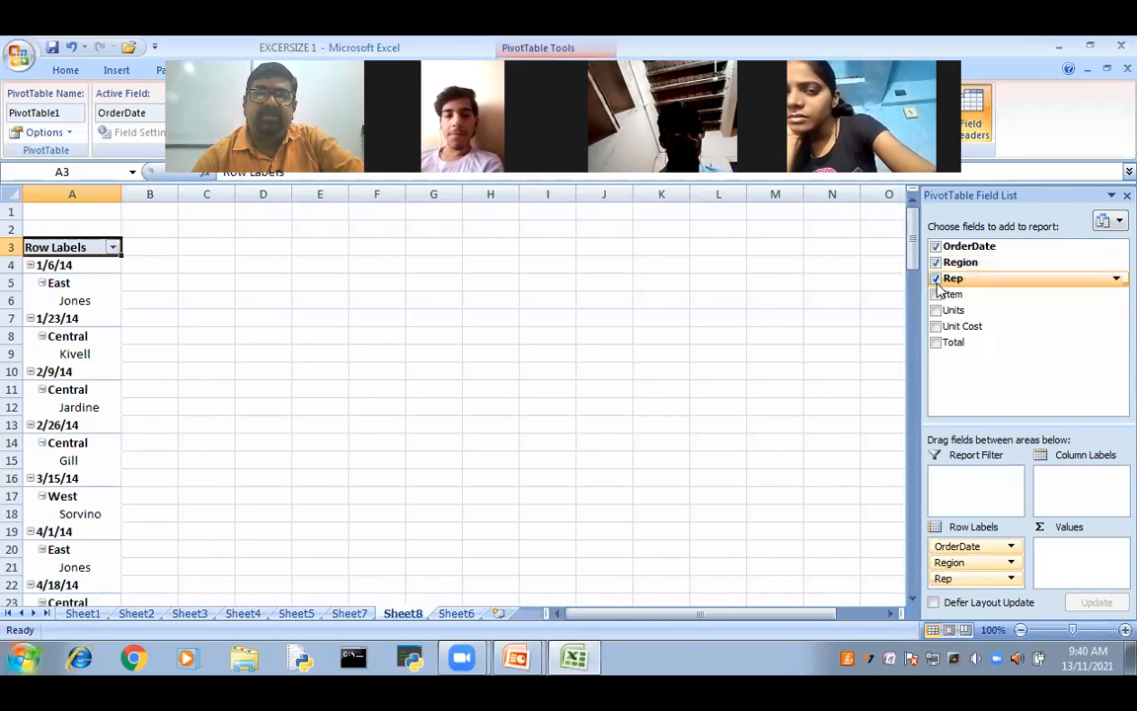
pyautogui.click(936, 295)
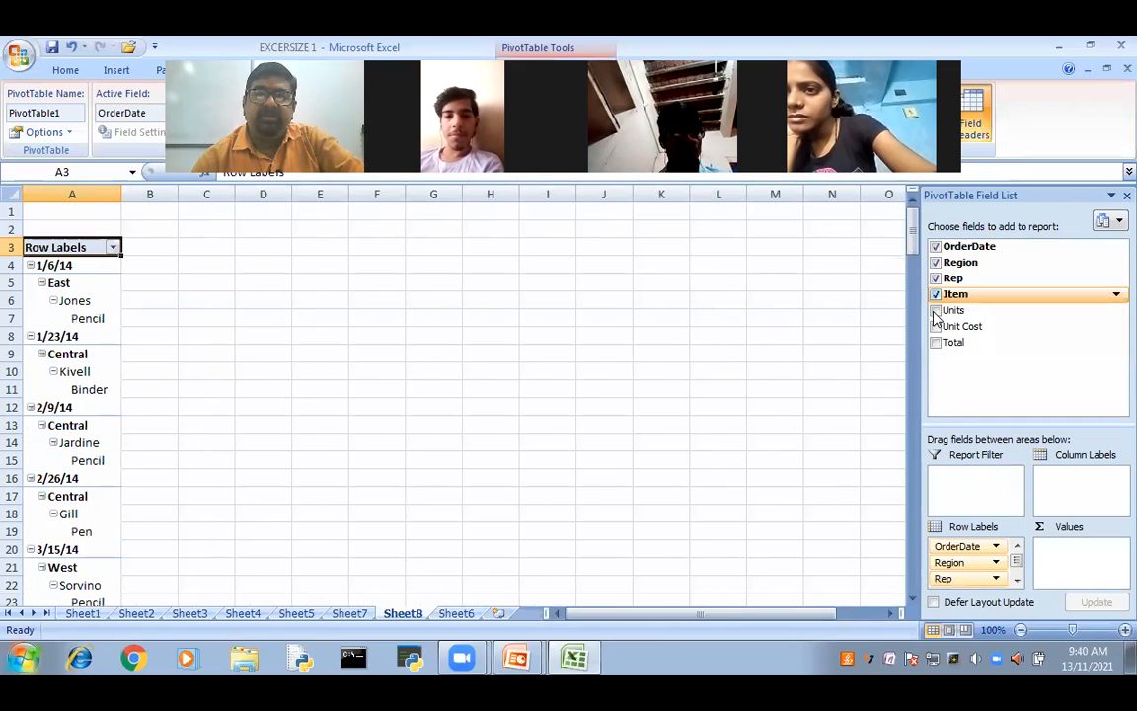
pyautogui.click(936, 311)
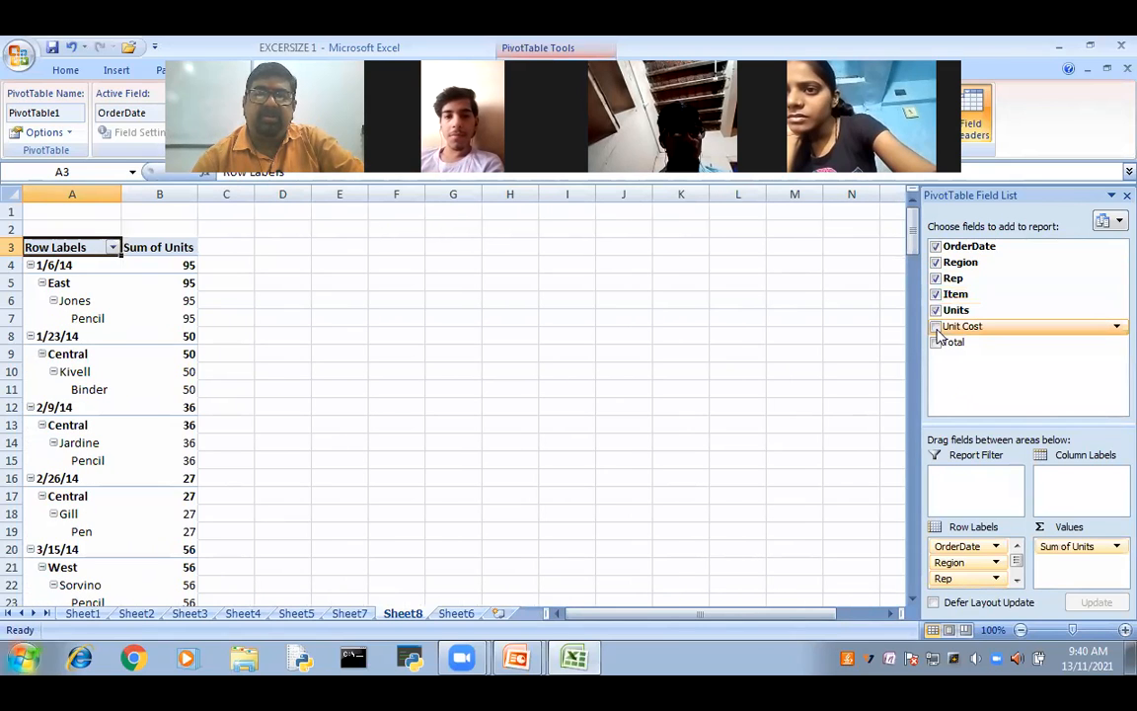
pyautogui.click(936, 327)
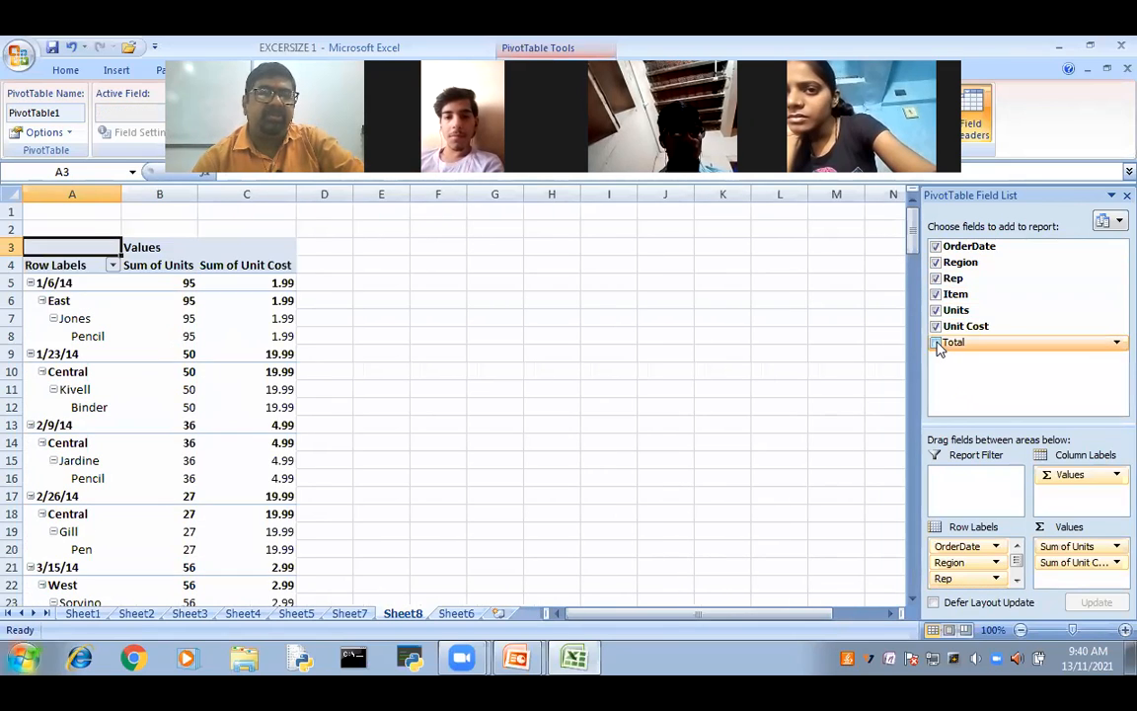
pyautogui.click(936, 342)
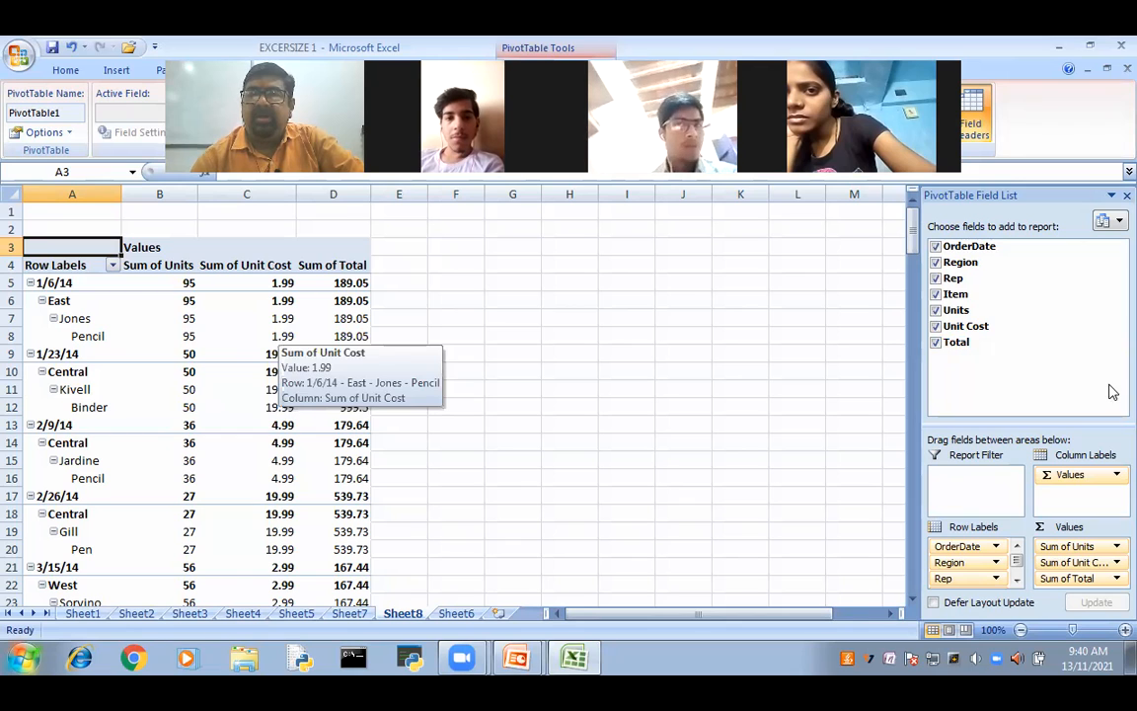
# Step: Remove all seven fields from the pivot table report
pyautogui.click(936, 247)
pyautogui.click(936, 278)
pyautogui.click(936, 262)
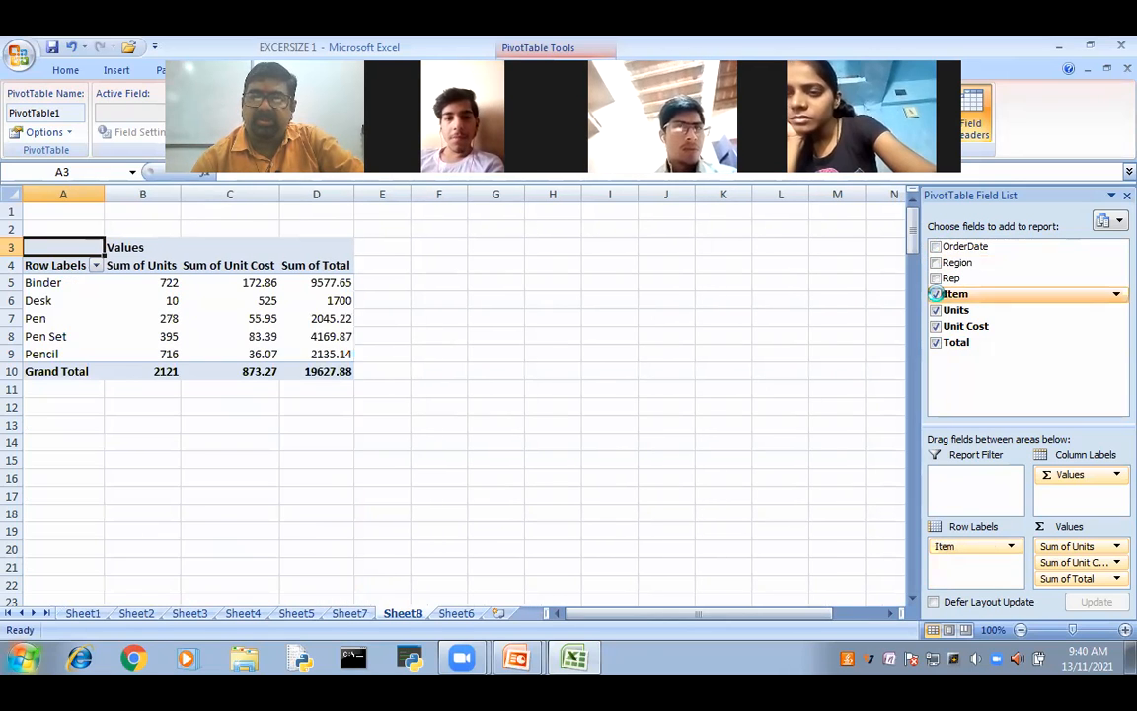
pyautogui.click(935, 294)
pyautogui.click(936, 310)
pyautogui.click(936, 325)
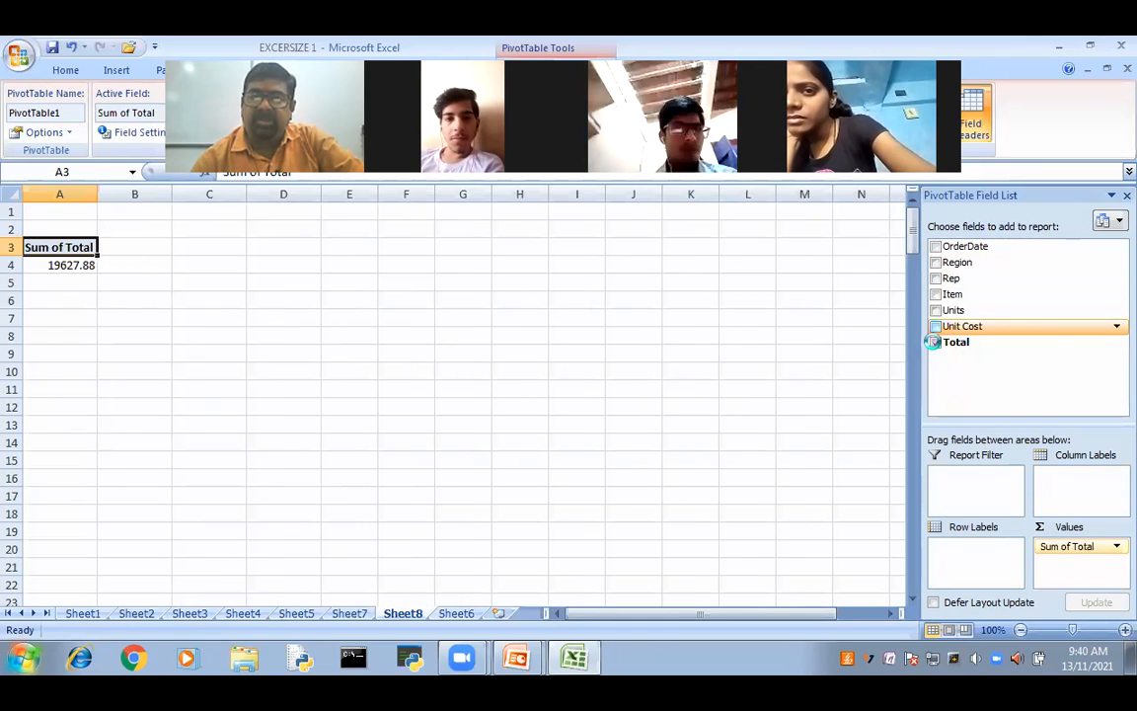
pyautogui.click(935, 342)
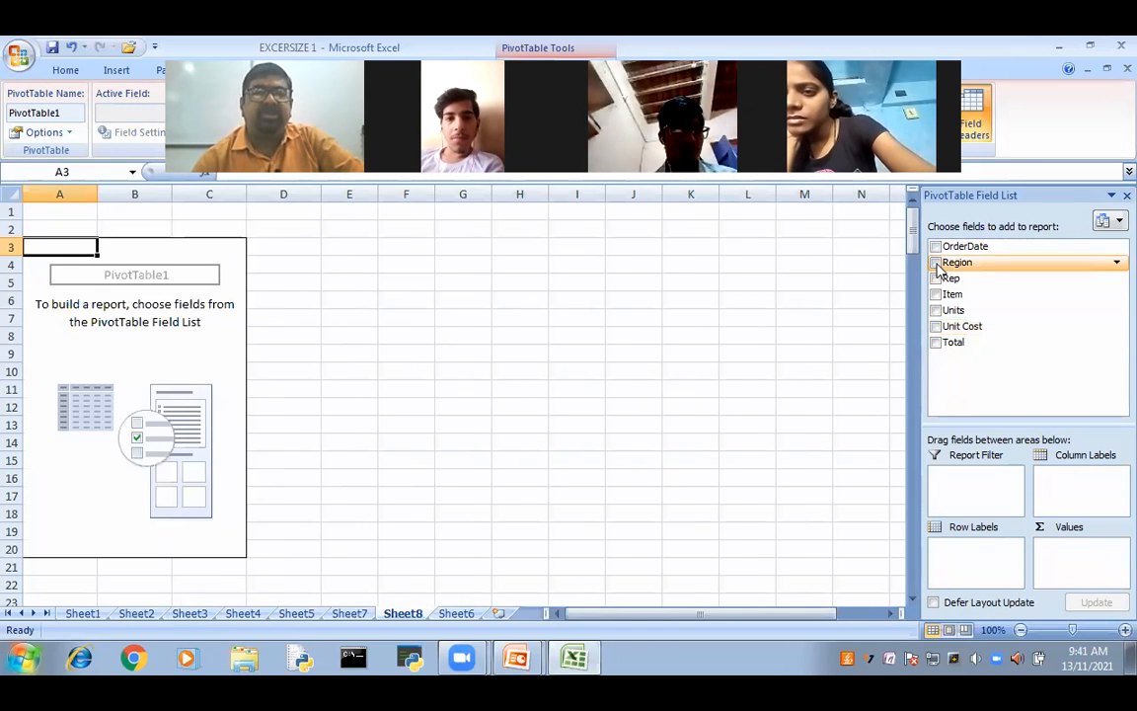
# Step: Add Region, OrderDate, Rep and Item as row labels in that order and look through the resulting hierarchy
pyautogui.click(935, 262)
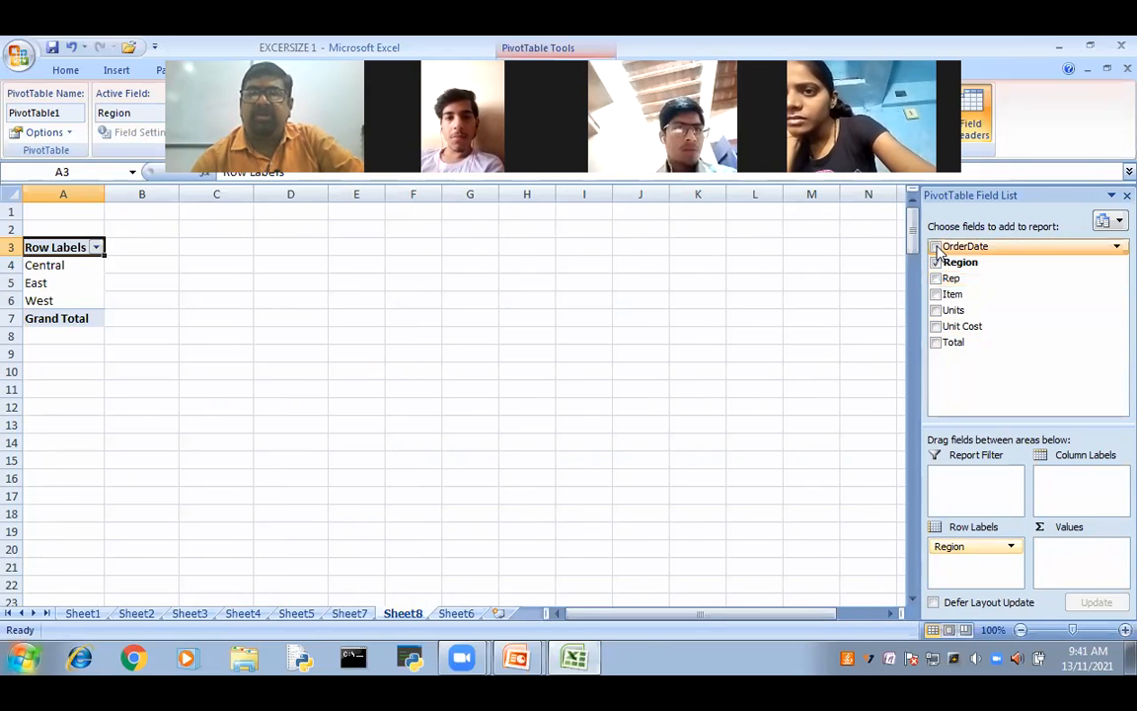
pyautogui.click(936, 247)
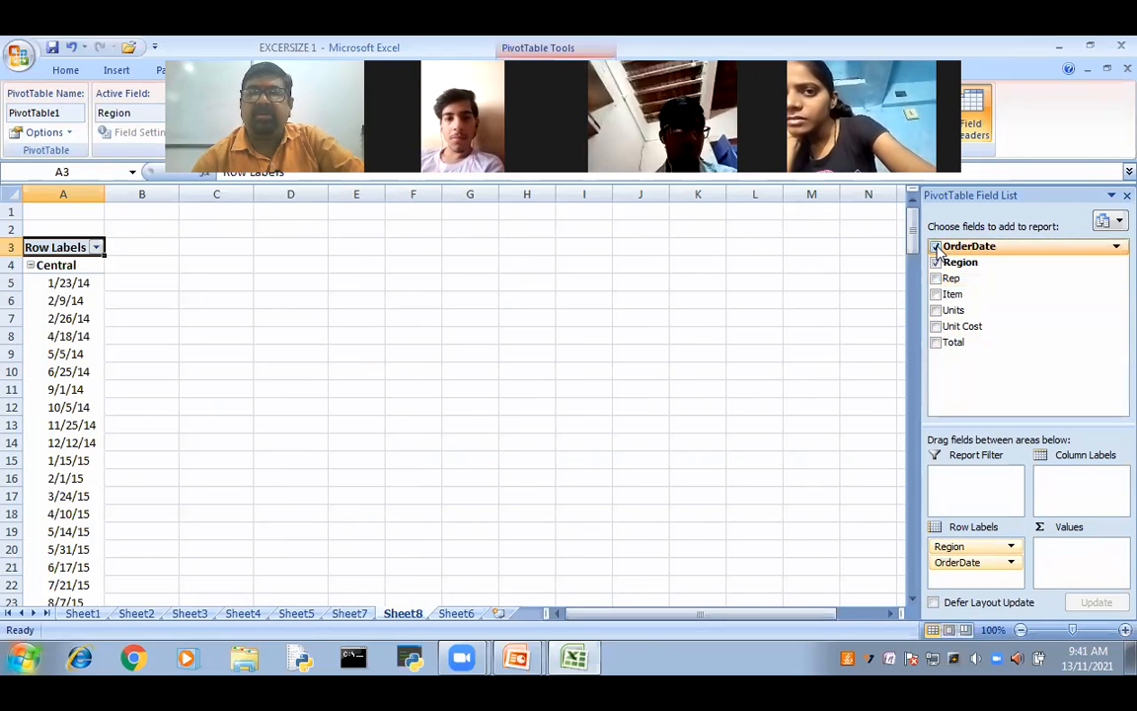
pyautogui.click(936, 279)
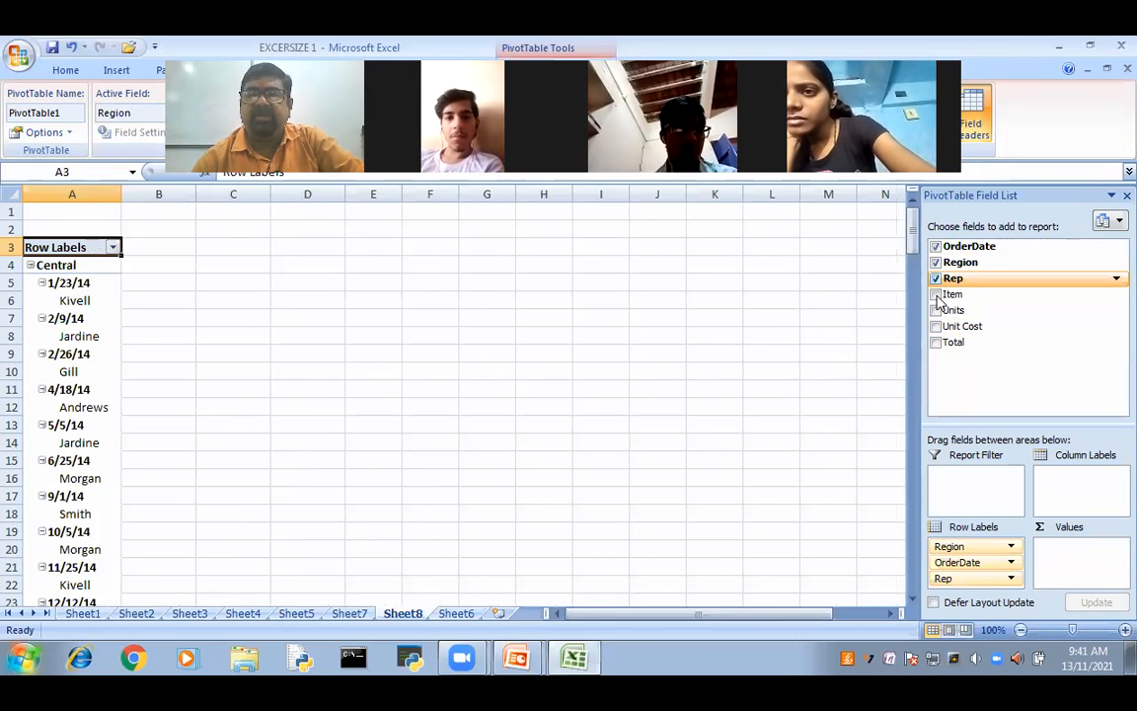
pyautogui.click(936, 295)
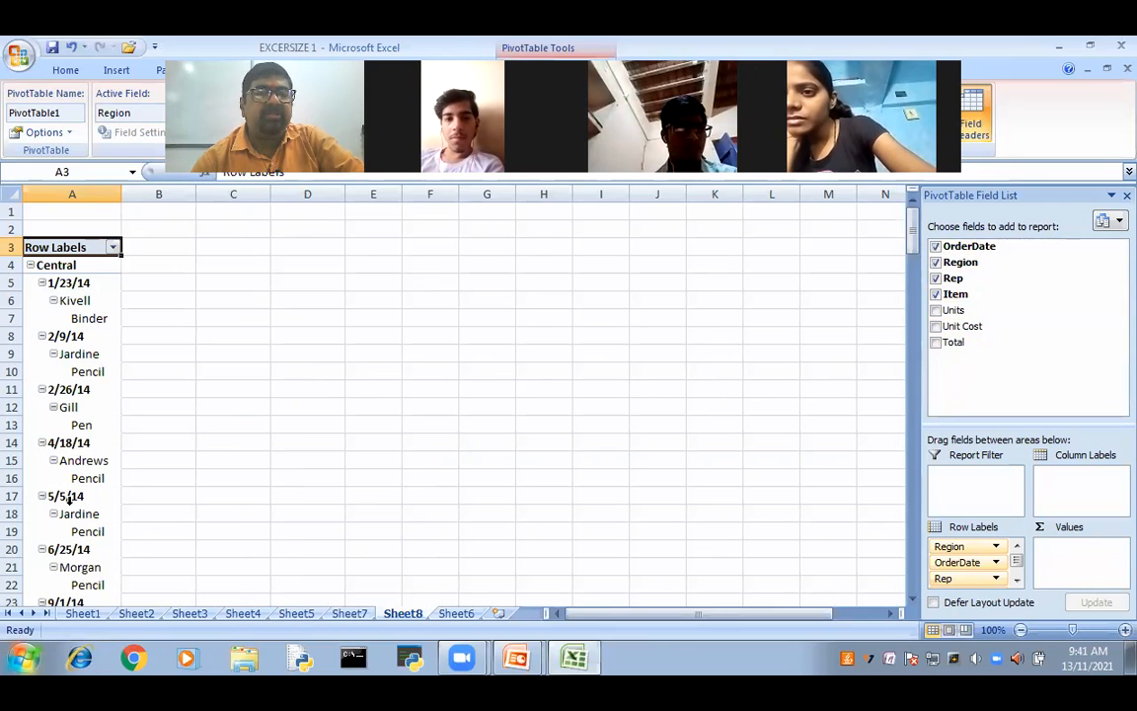
pyautogui.scroll(-5, 64, 474)
pyautogui.scroll(-9, 69, 515)
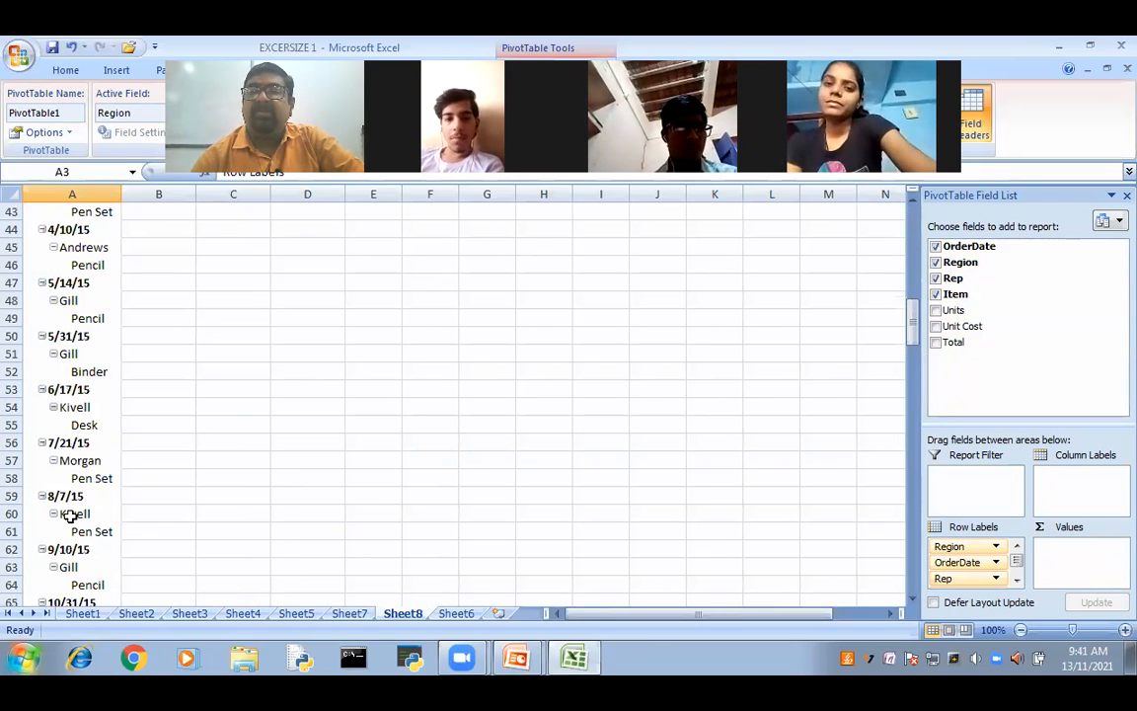
pyautogui.scroll(14, 69, 516)
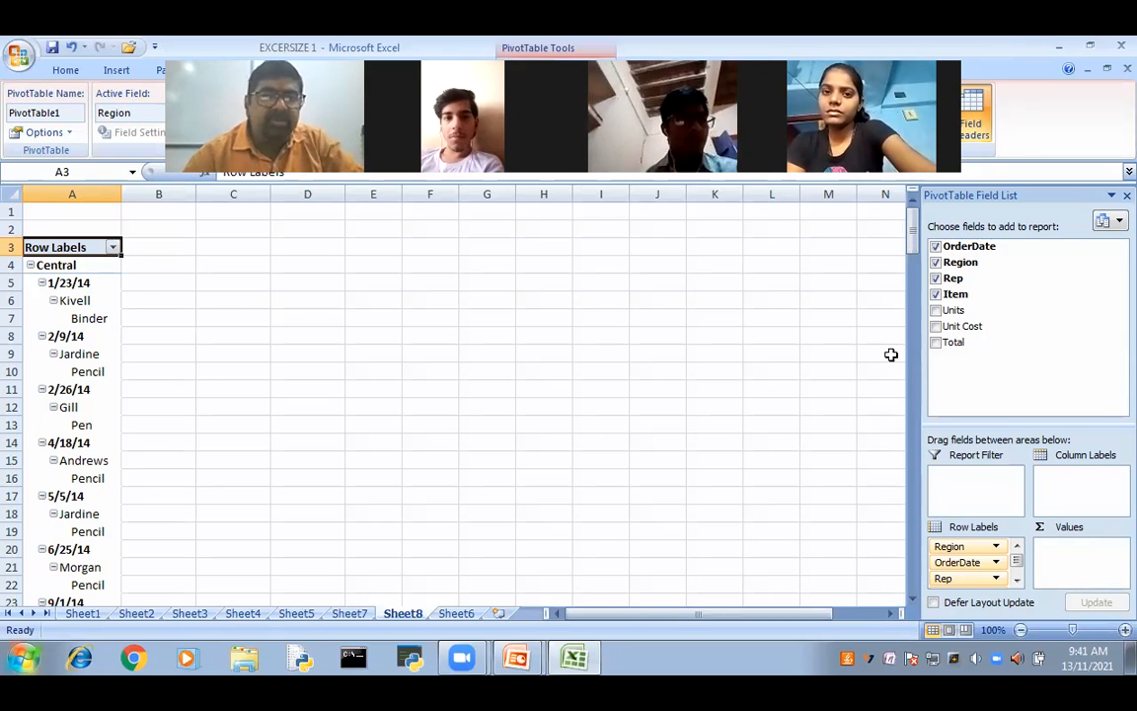
# Step: Clear the Item, Rep, Region and OrderDate fields from the pivot table's row labels
pyautogui.click(936, 290)
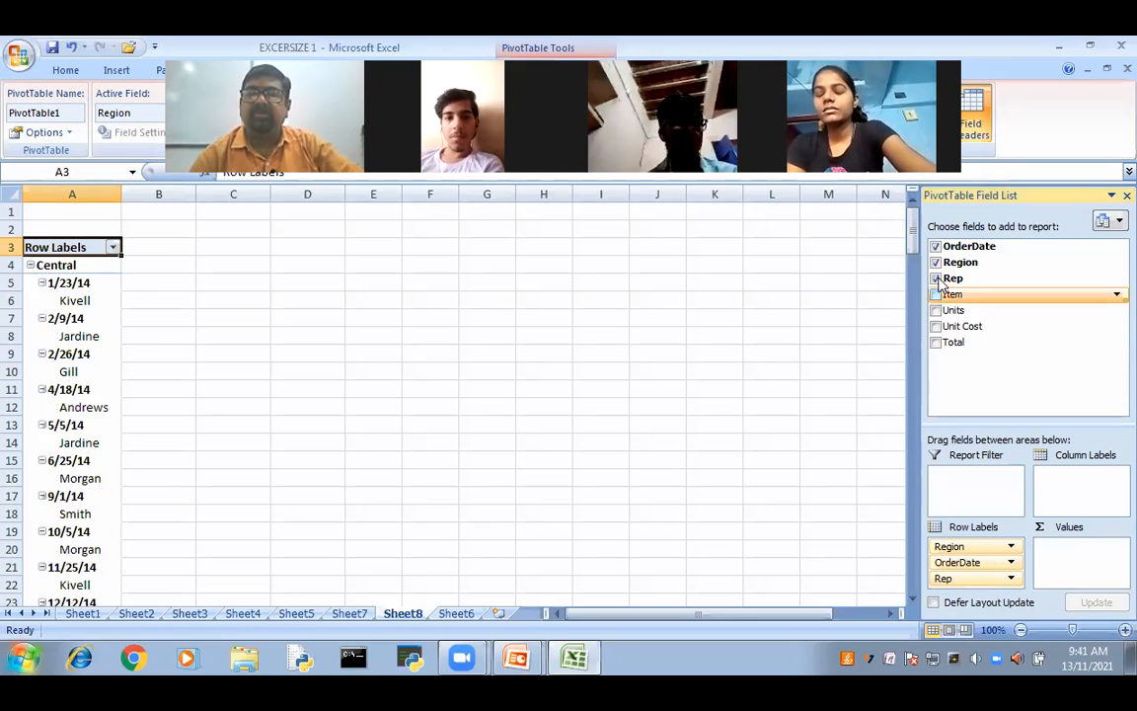
pyautogui.click(935, 279)
pyautogui.click(937, 262)
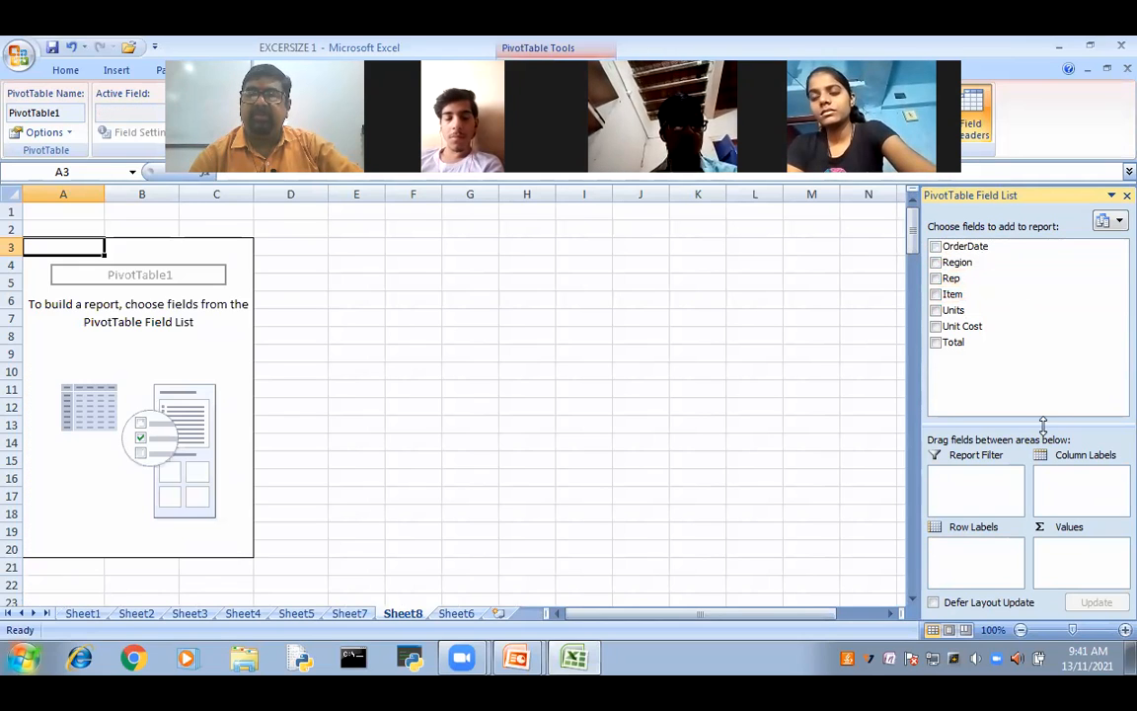
# Step: Enlarge the areas section of the PivotTable field list and view the existing pivot table on Sheet7 from its header rows
pyautogui.moveTo(1043, 424); pyautogui.dragTo(1036, 371)
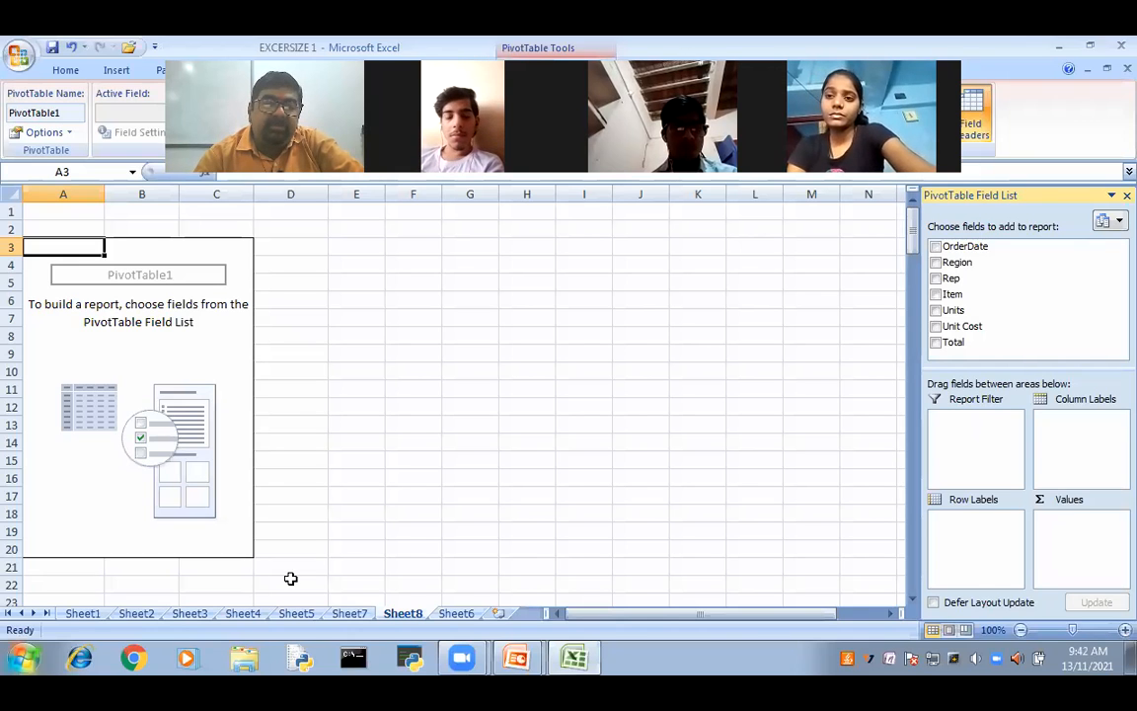
pyautogui.click(356, 616)
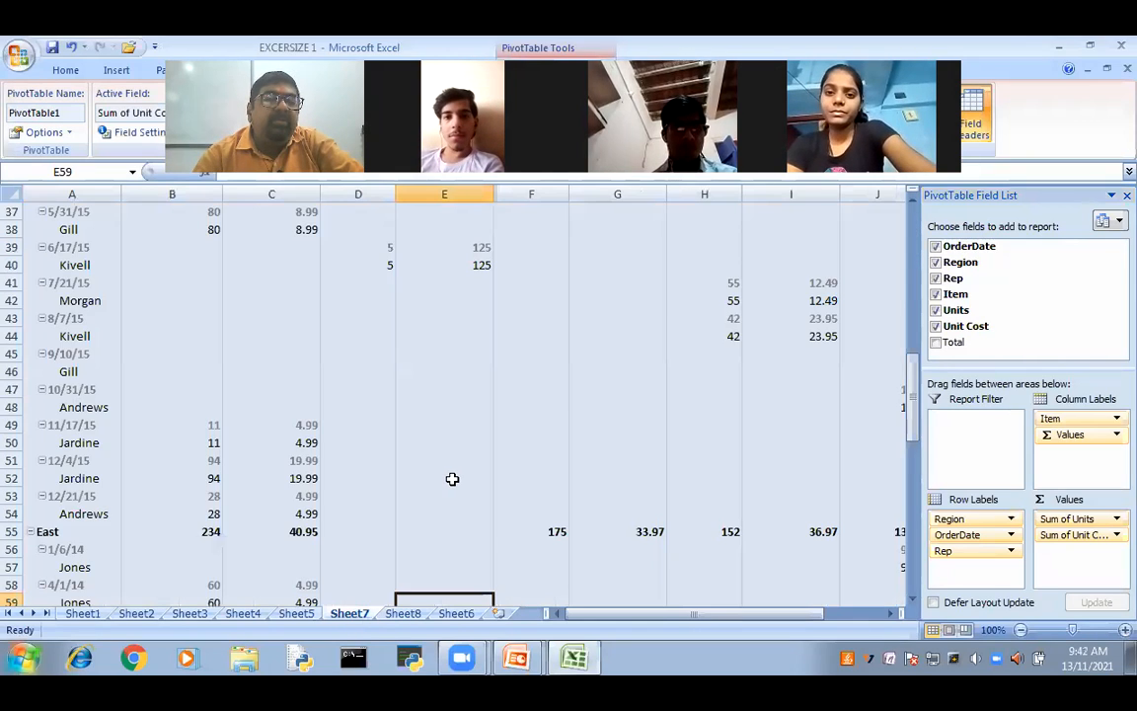
pyautogui.scroll(12, 452, 479)
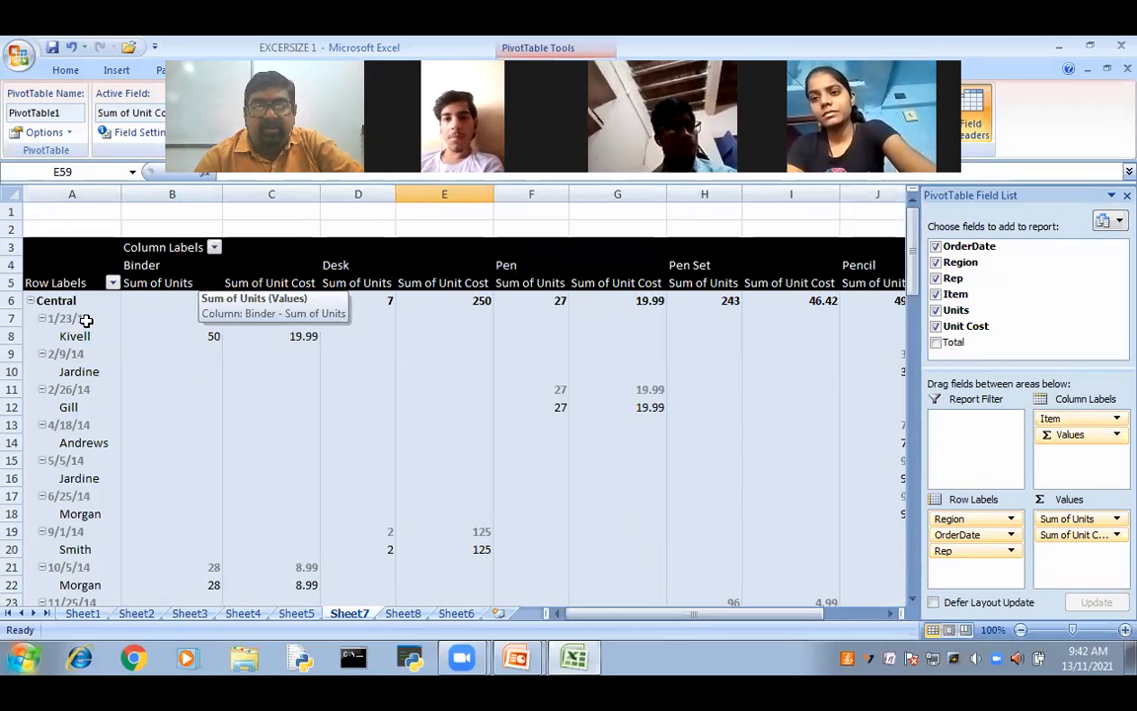
# Step: On Sheet8, add Region and Rep as the pivot table's row labels and Item as its column label
pyautogui.click(403, 614)
pyautogui.moveTo(955, 263); pyautogui.dragTo(969, 523)
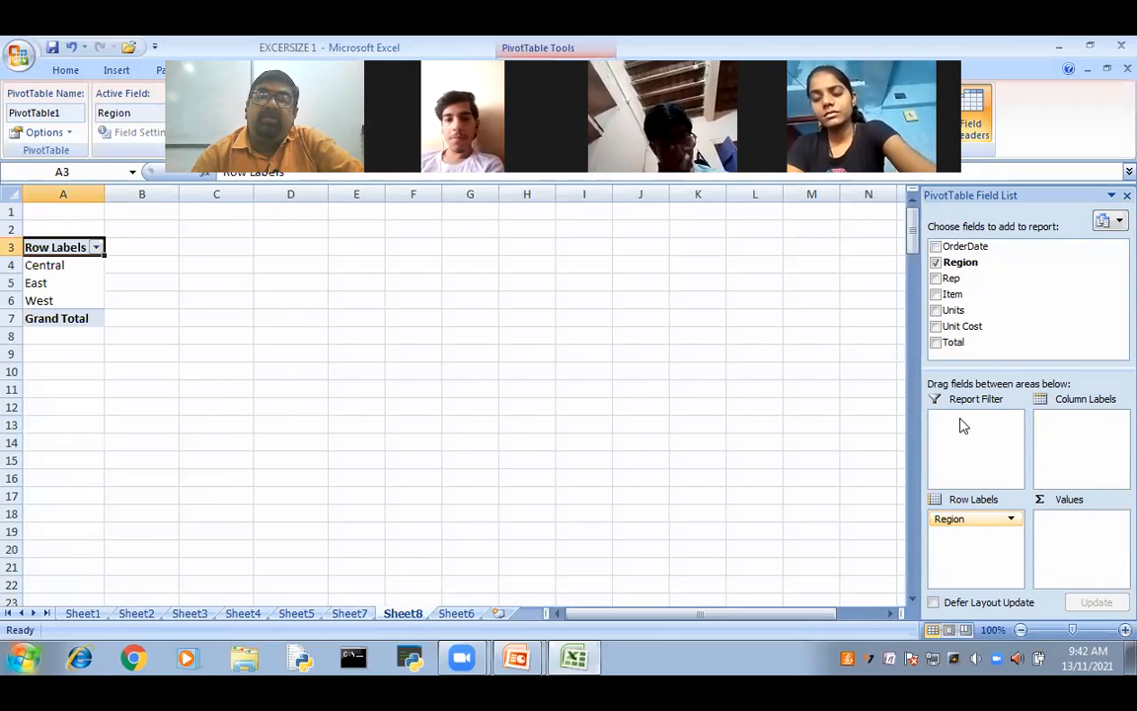
pyautogui.moveTo(956, 280); pyautogui.dragTo(967, 545)
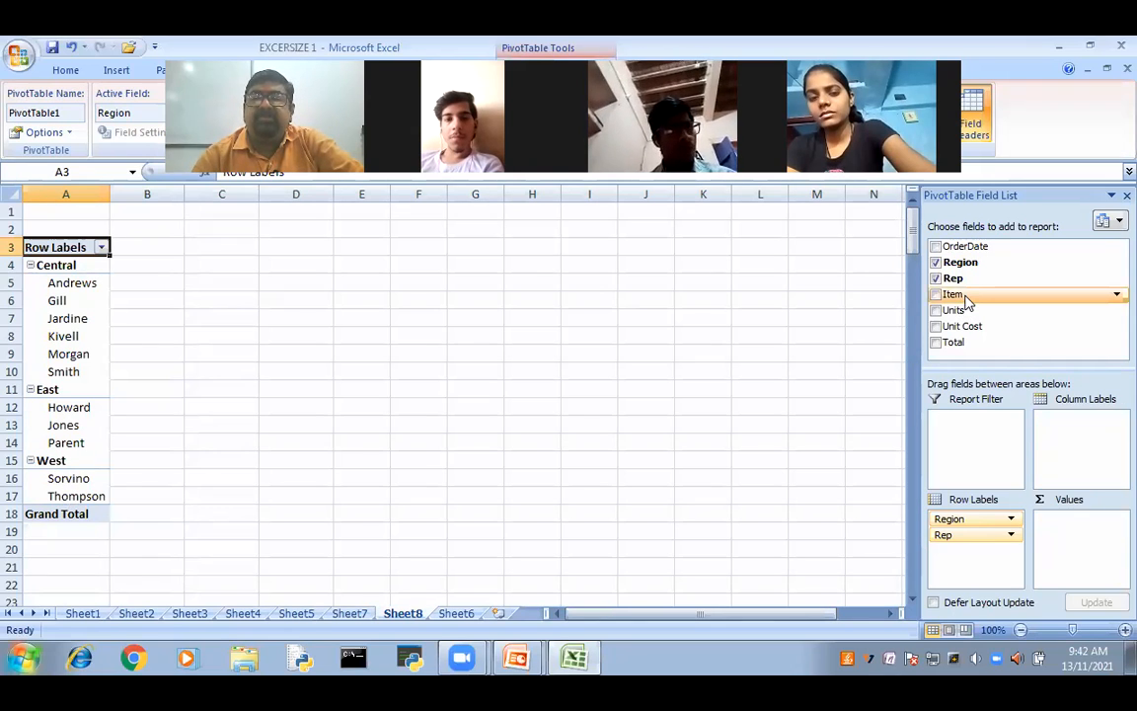
pyautogui.moveTo(967, 301); pyautogui.dragTo(1050, 427)
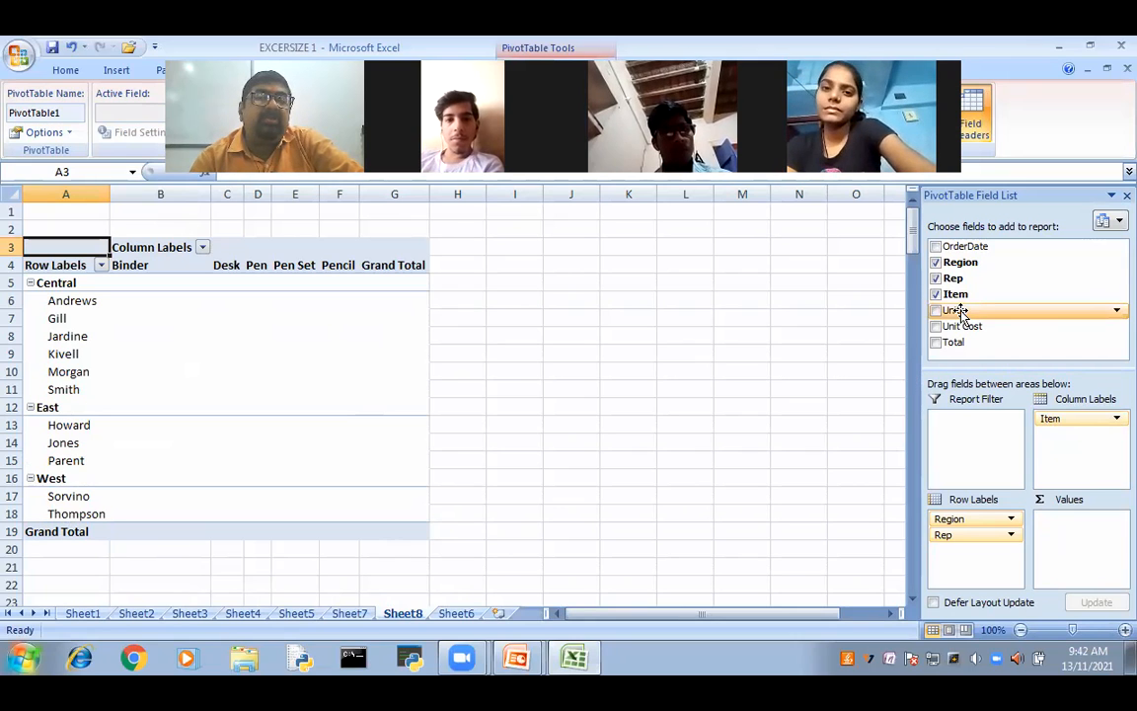
# Step: Place the Units field in the pivot table's values area so it is summed for each rep and item
pyautogui.moveTo(958, 311); pyautogui.dragTo(983, 446)
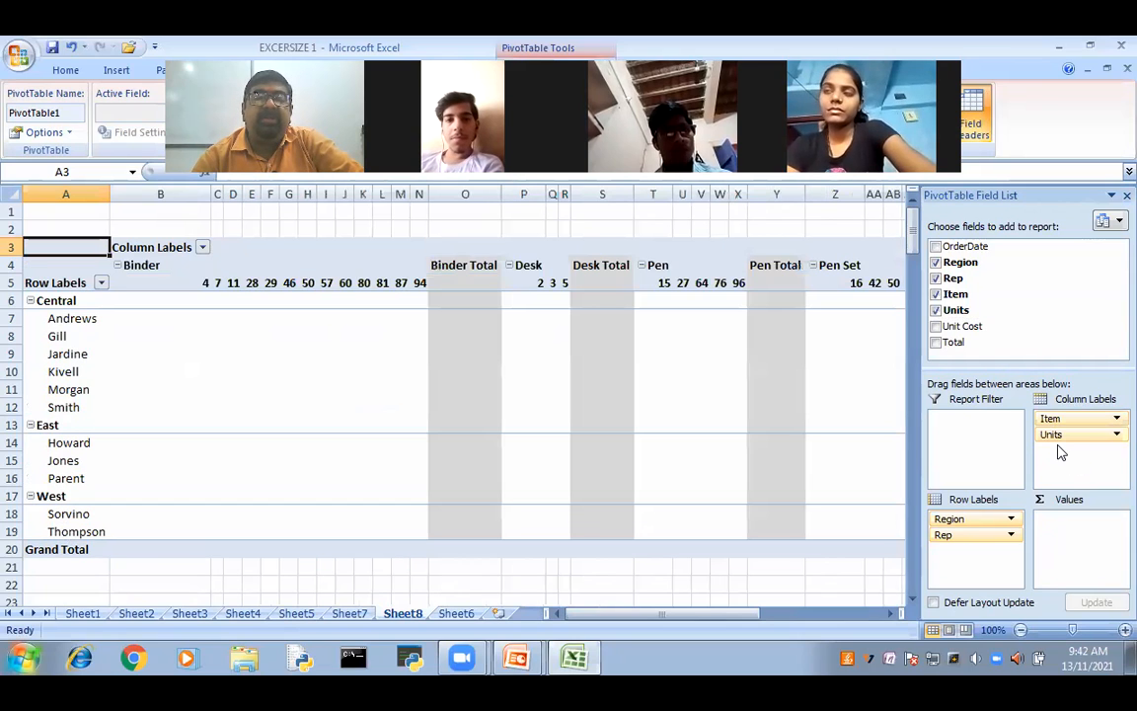
pyautogui.moveTo(1056, 436); pyautogui.dragTo(1066, 555)
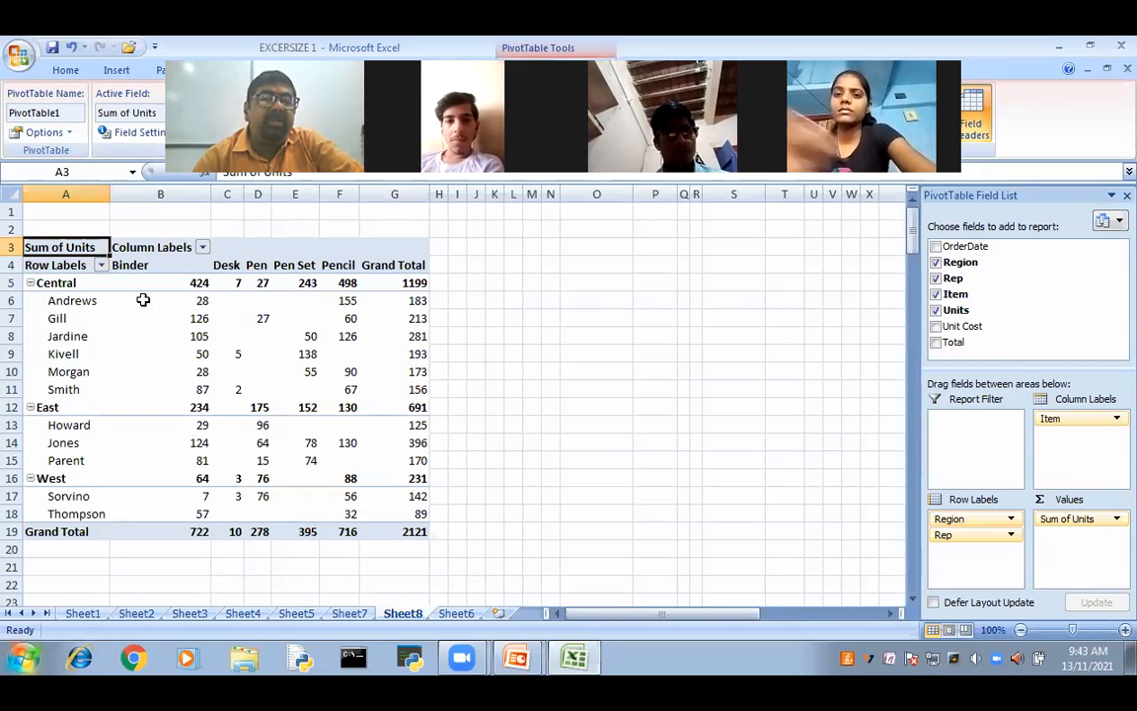
pyautogui.moveTo(203, 303)
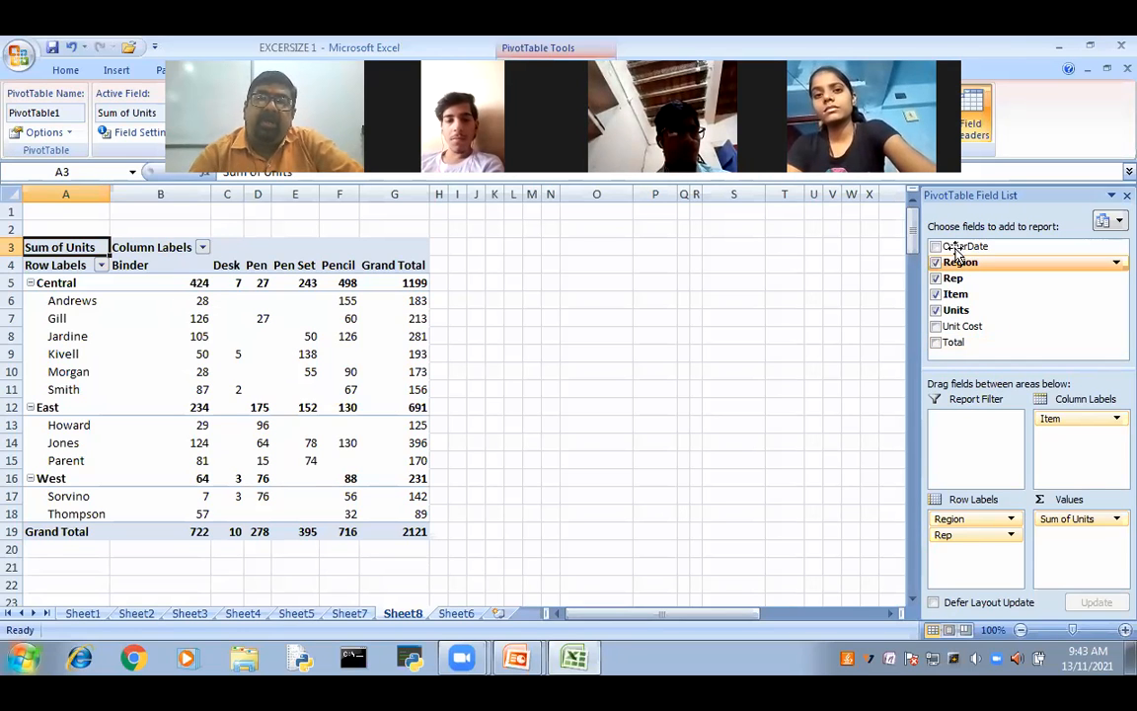
# Step: Add OrderDate below Item in the column labels and use Total as the report filter
pyautogui.moveTo(956, 251); pyautogui.dragTo(1066, 453)
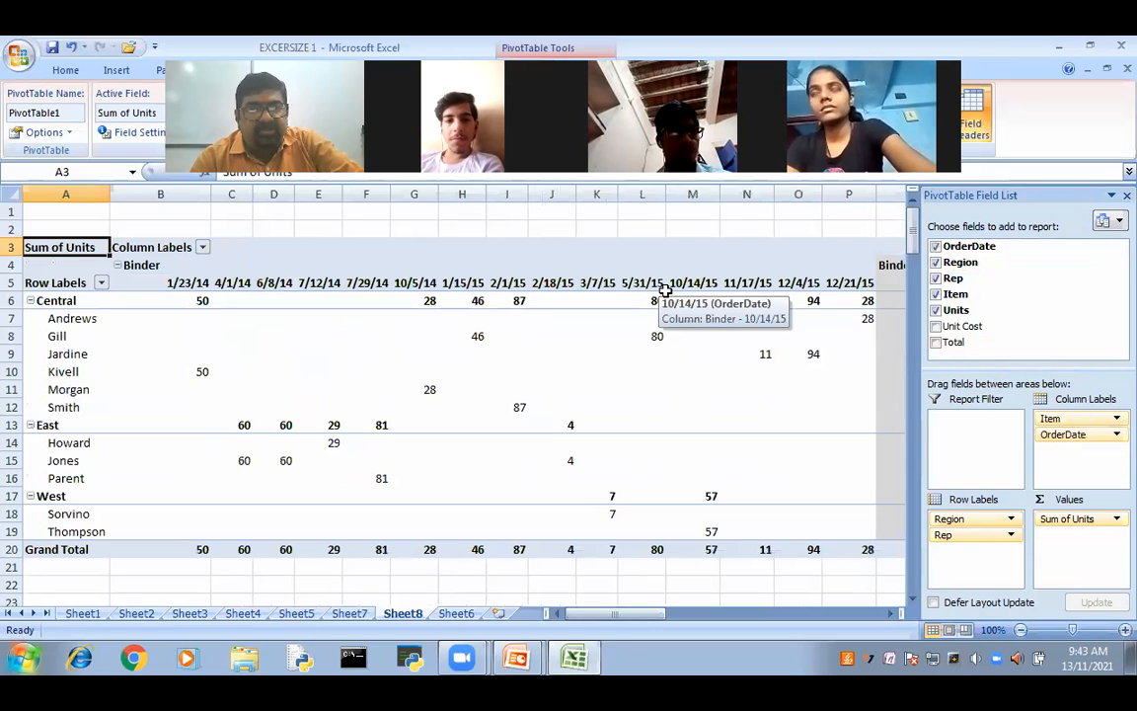
pyautogui.moveTo(955, 342); pyautogui.dragTo(962, 434)
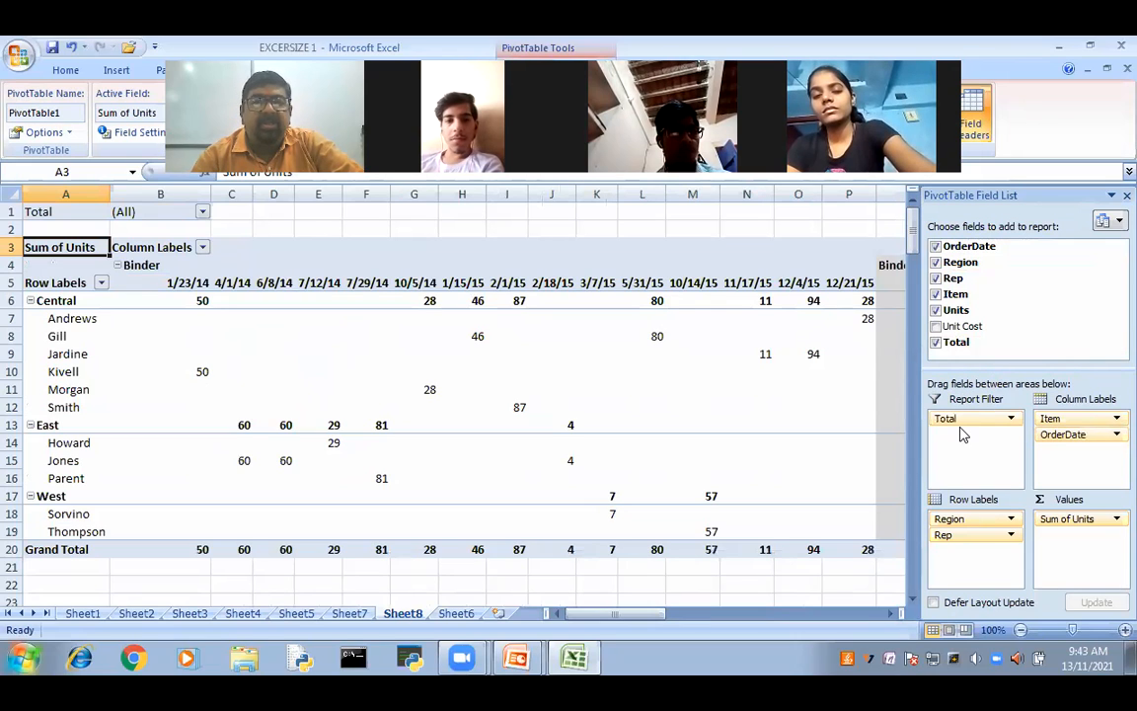
pyautogui.click(1011, 419)
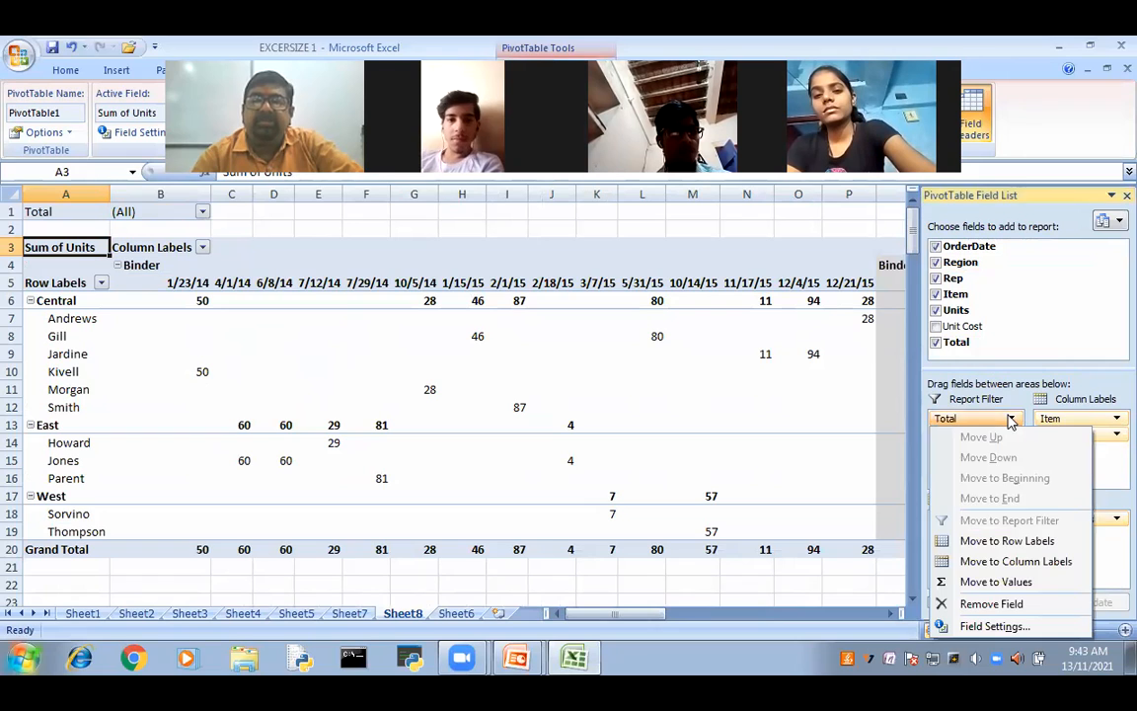
pyautogui.click(1011, 422)
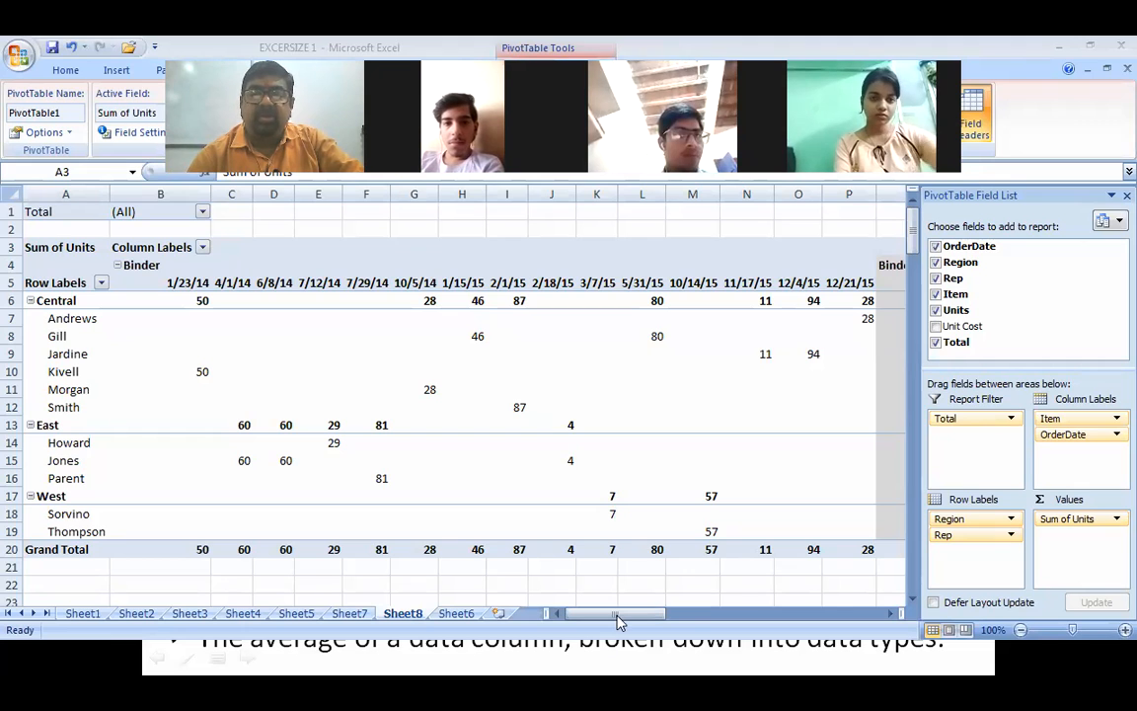
# Step: Look across the Sheet8 pivot table's dated columns from Binder to Pen Set, and return to the row labels
pyautogui.click(654, 609)
pyautogui.moveTo(654, 613); pyautogui.dragTo(681, 615)
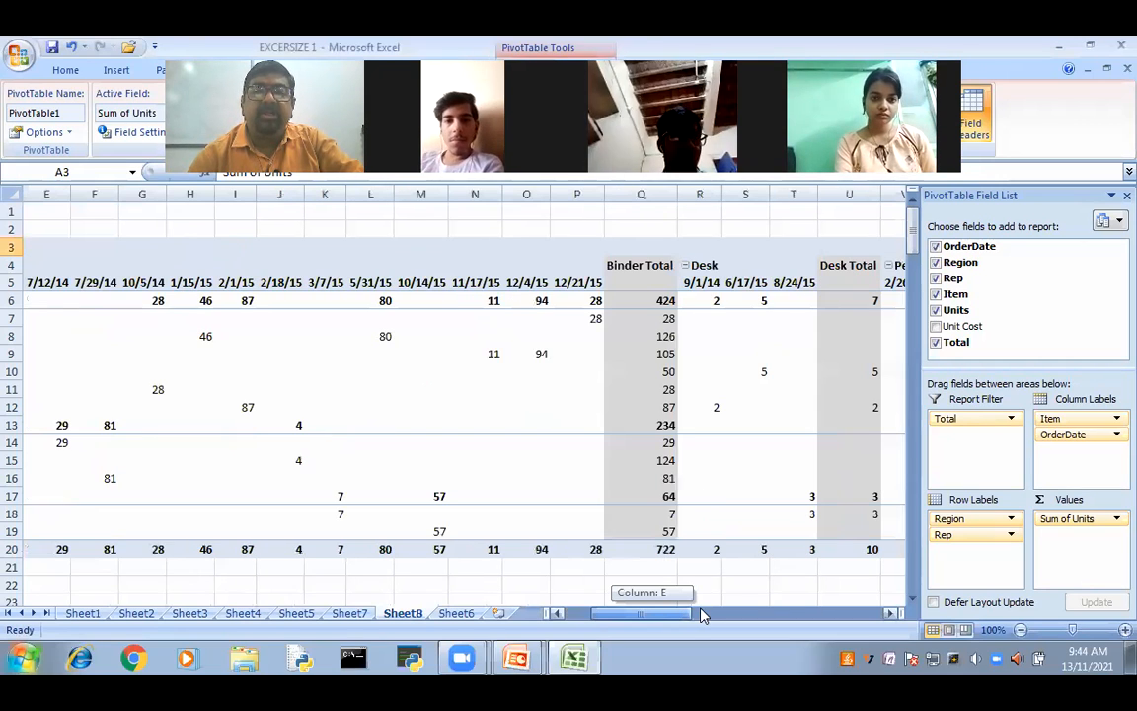
pyautogui.moveTo(674, 510); pyautogui.dragTo(719, 599)
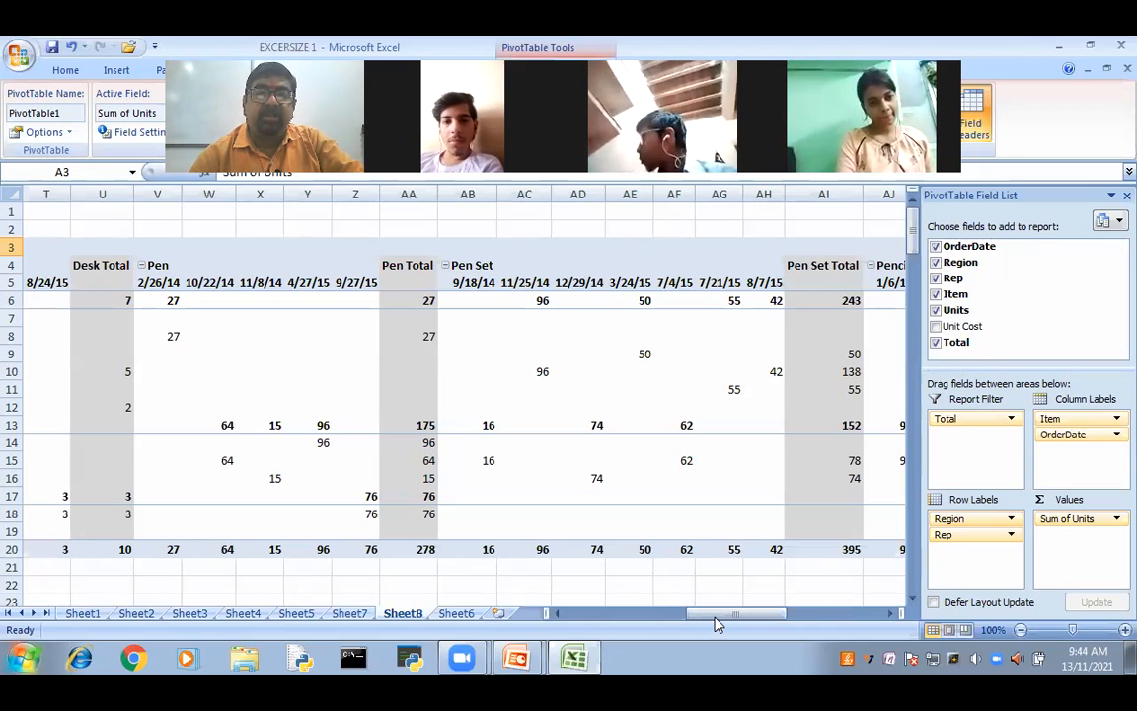
pyautogui.moveTo(717, 626); pyautogui.dragTo(654, 624)
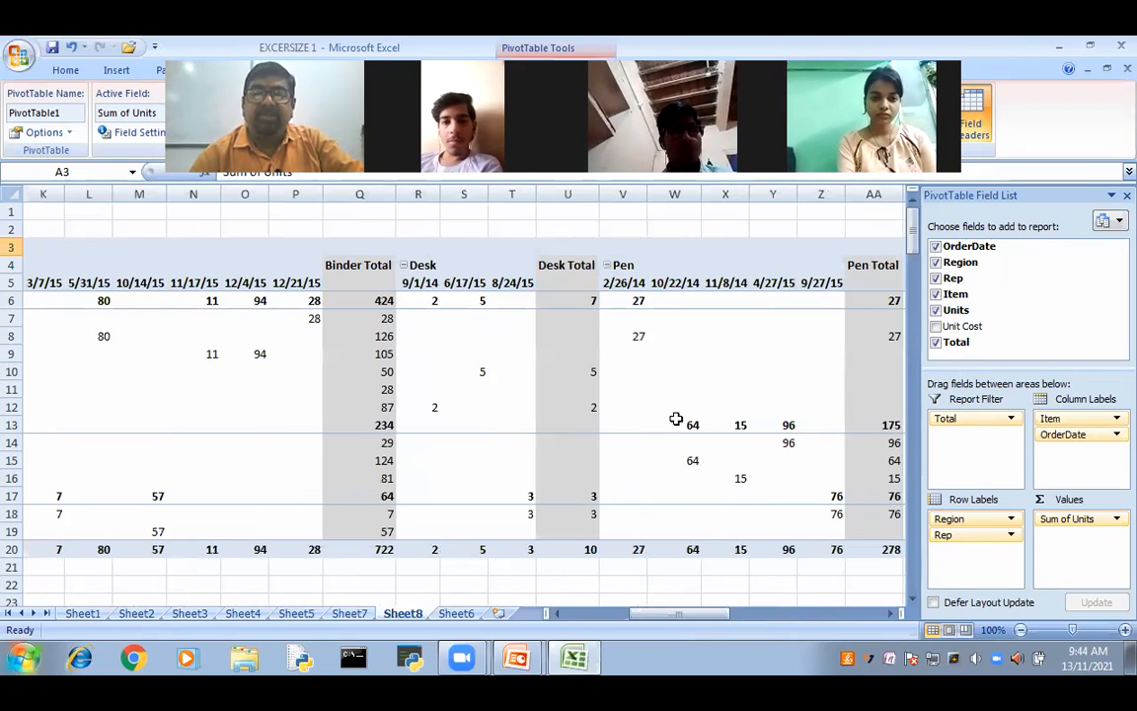
pyautogui.moveTo(723, 614); pyautogui.dragTo(622, 627)
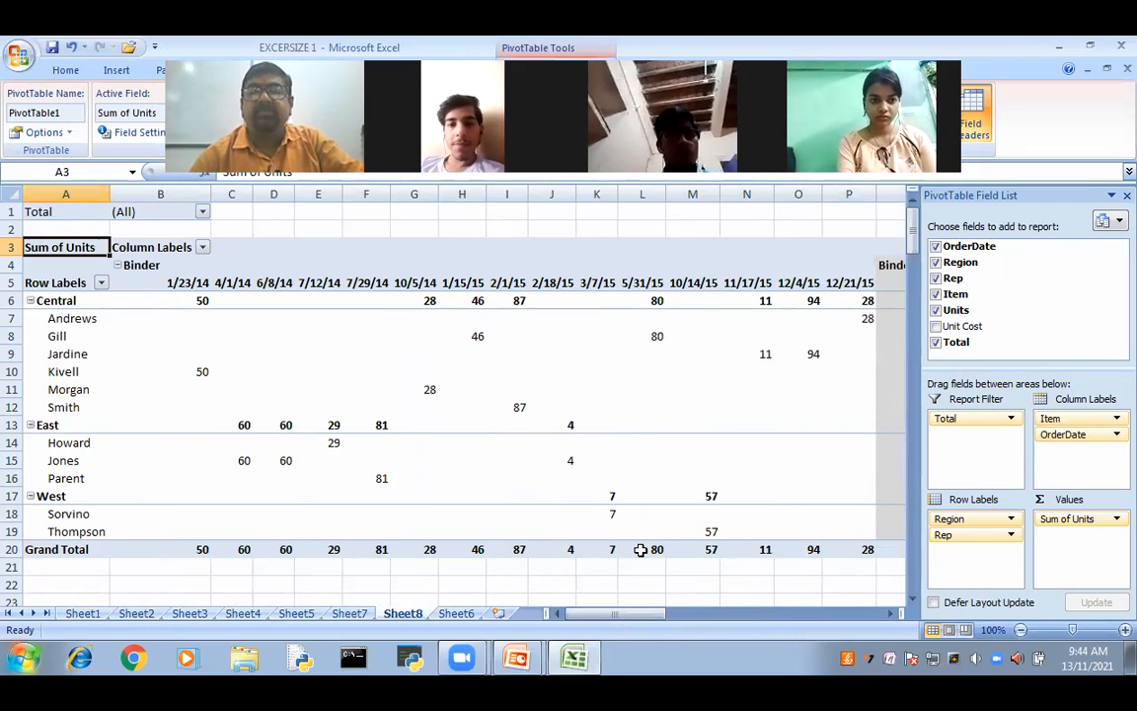
pyautogui.moveTo(641, 550)
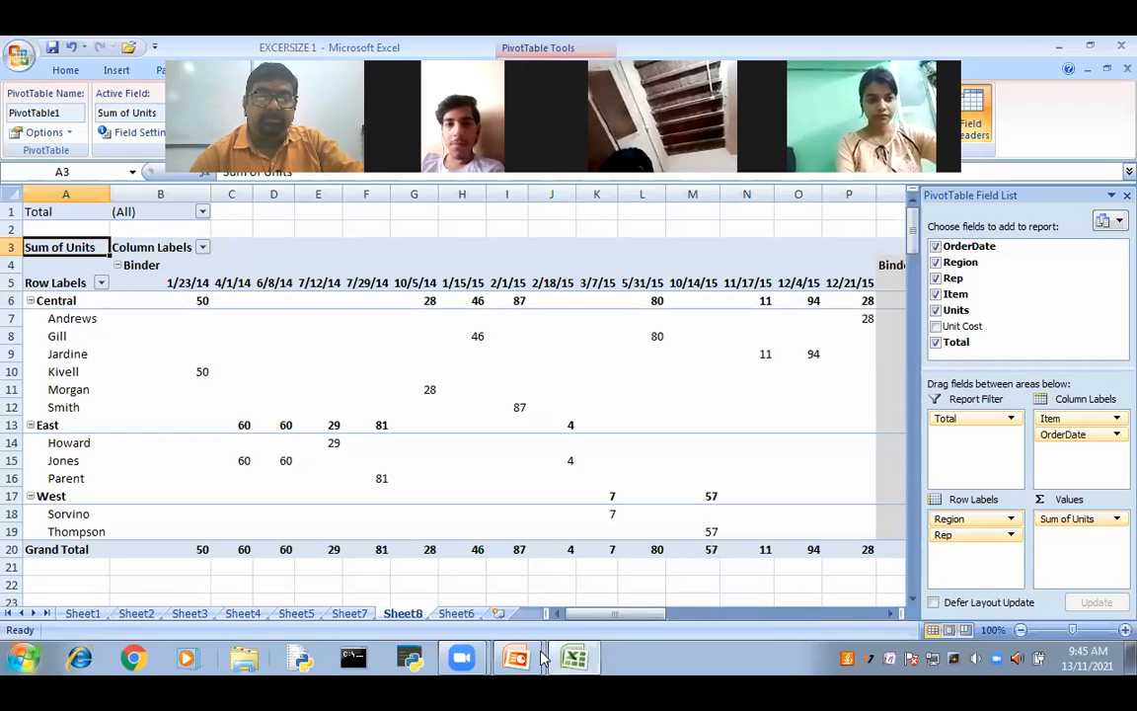
# Step: Switch to the running PowerPoint slide show
pyautogui.click(510, 663)
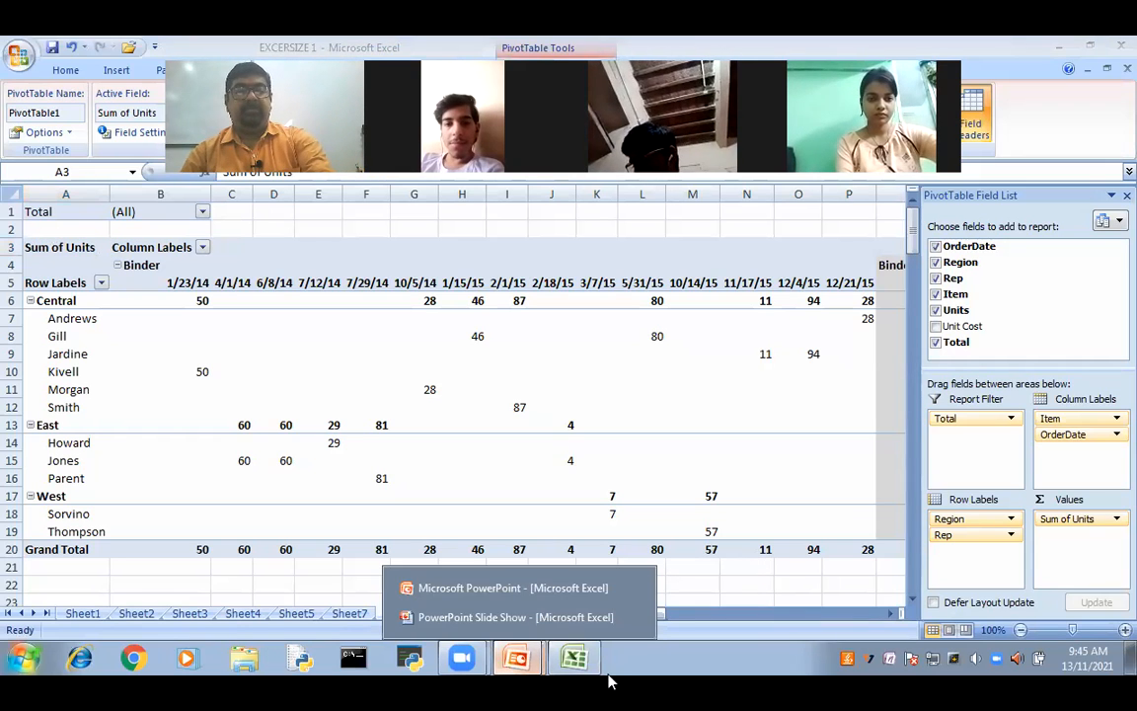
pyautogui.hotkey('alt', 'Tab')
pyautogui.hotkey('alt', 'Tab')
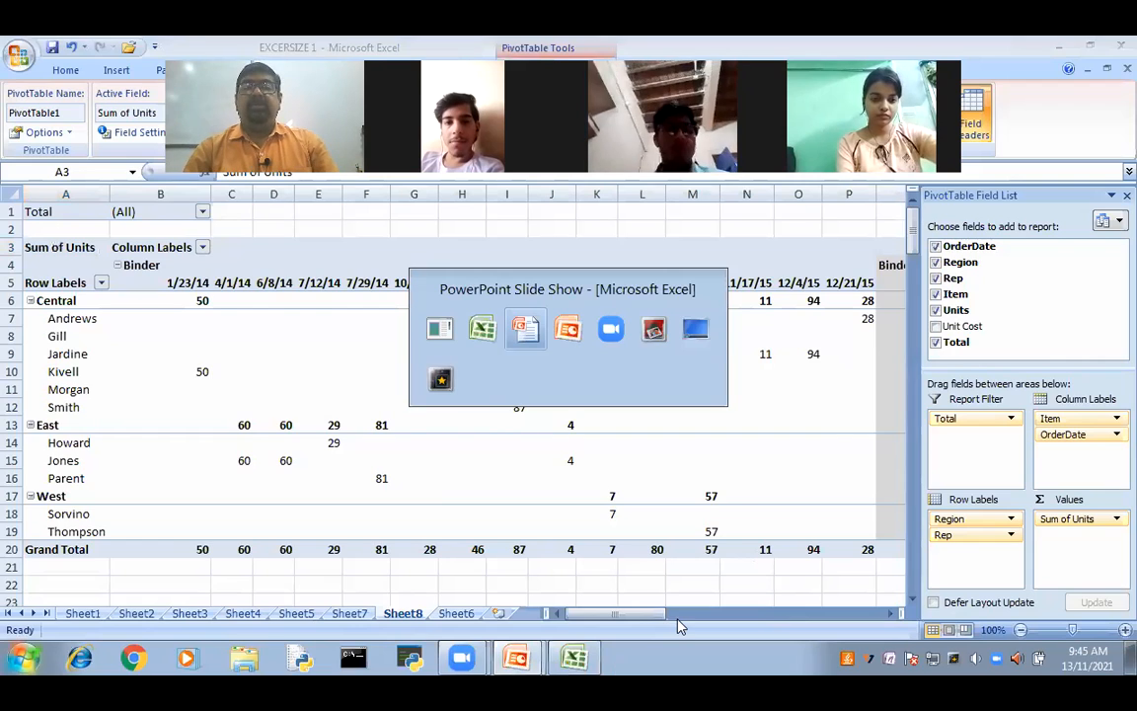
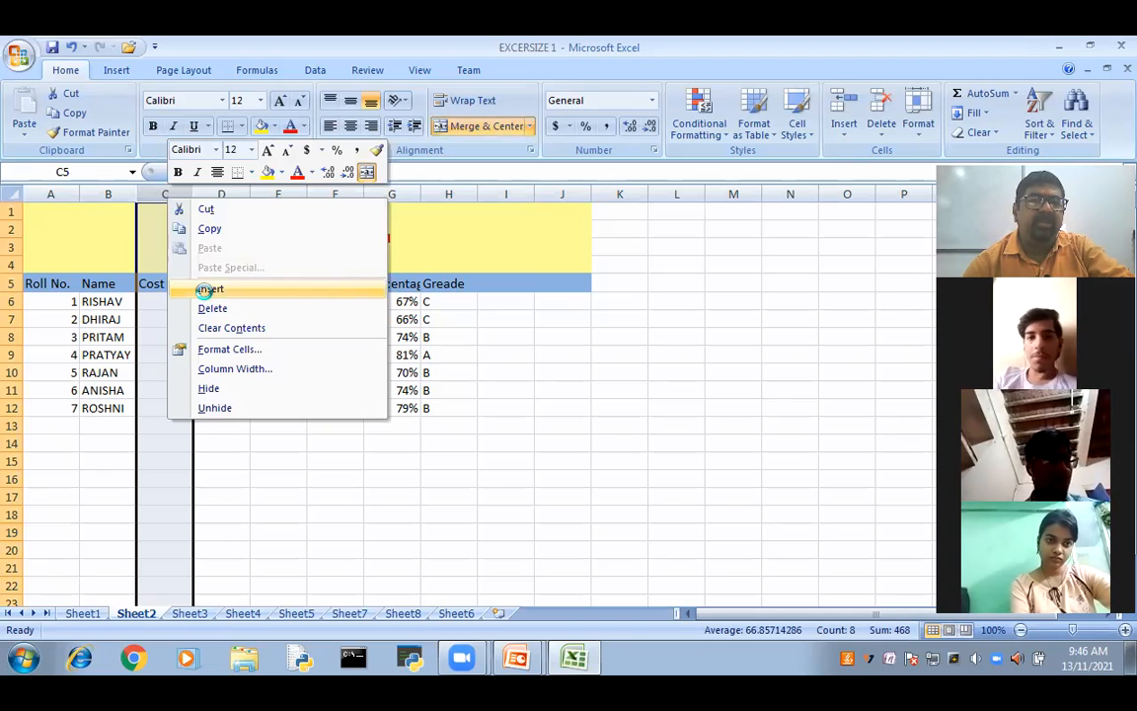
# Step: Enter the heading Batch in C5, above the blank column next to the student names on Sheet2
pyautogui.click(367, 519)
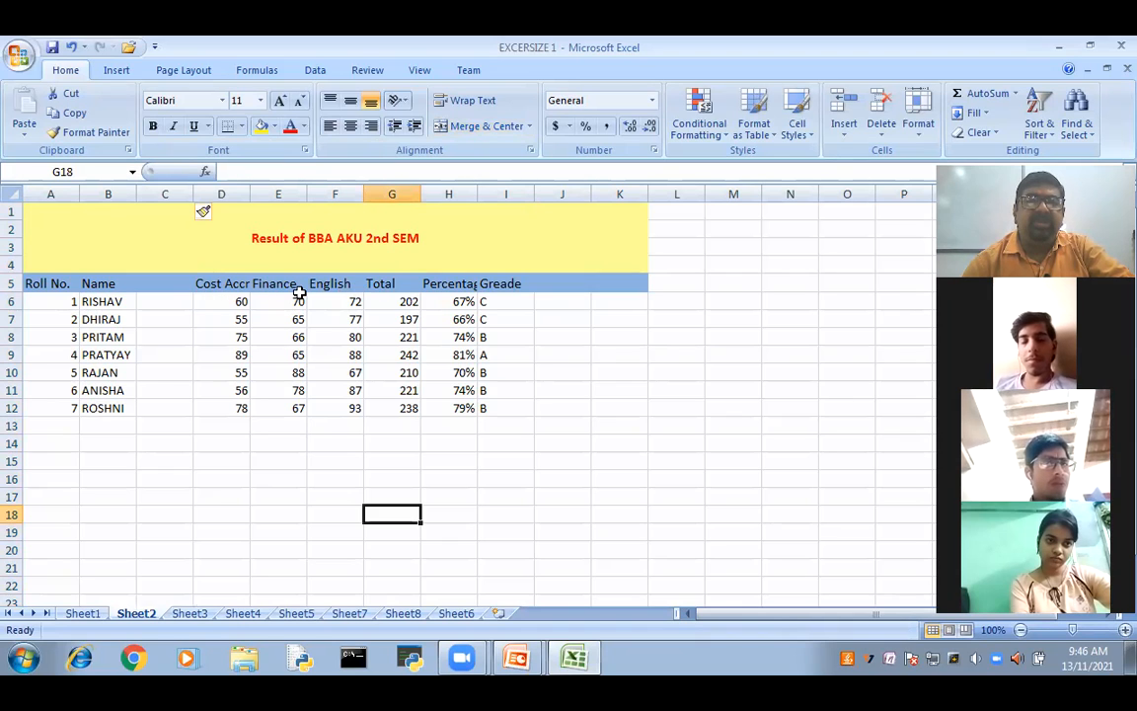
pyautogui.click(165, 301)
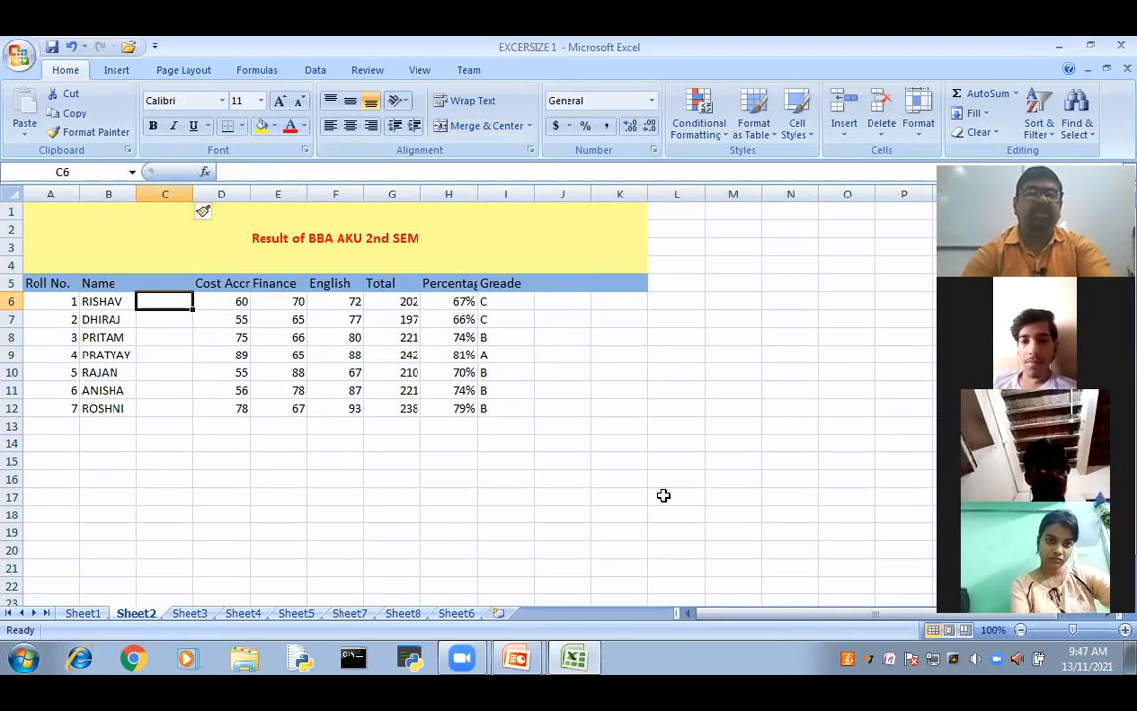
pyautogui.press('Up')
pyautogui.write('b')
pyautogui.press('BackSpace')
pyautogui.write('Ba\\')
pyautogui.press('BackSpace')
pyautogui.press('BackSpace')
pyautogui.write('tch')
pyautogui.press('Return')
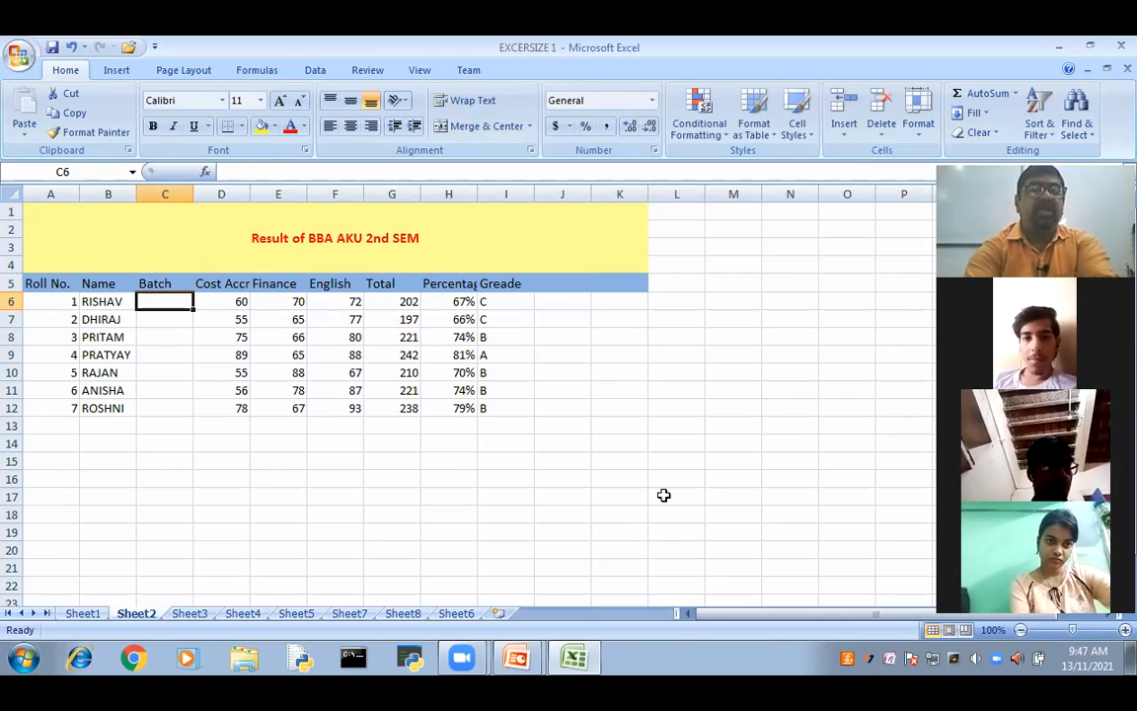
# Step: Enter the batches BCA, BCA, BBA and BBM for roll numbers 1 to 4 in C6:C9
pyautogui.write('b')
pyautogui.press('BackSpace')
pyautogui.write('BCA')
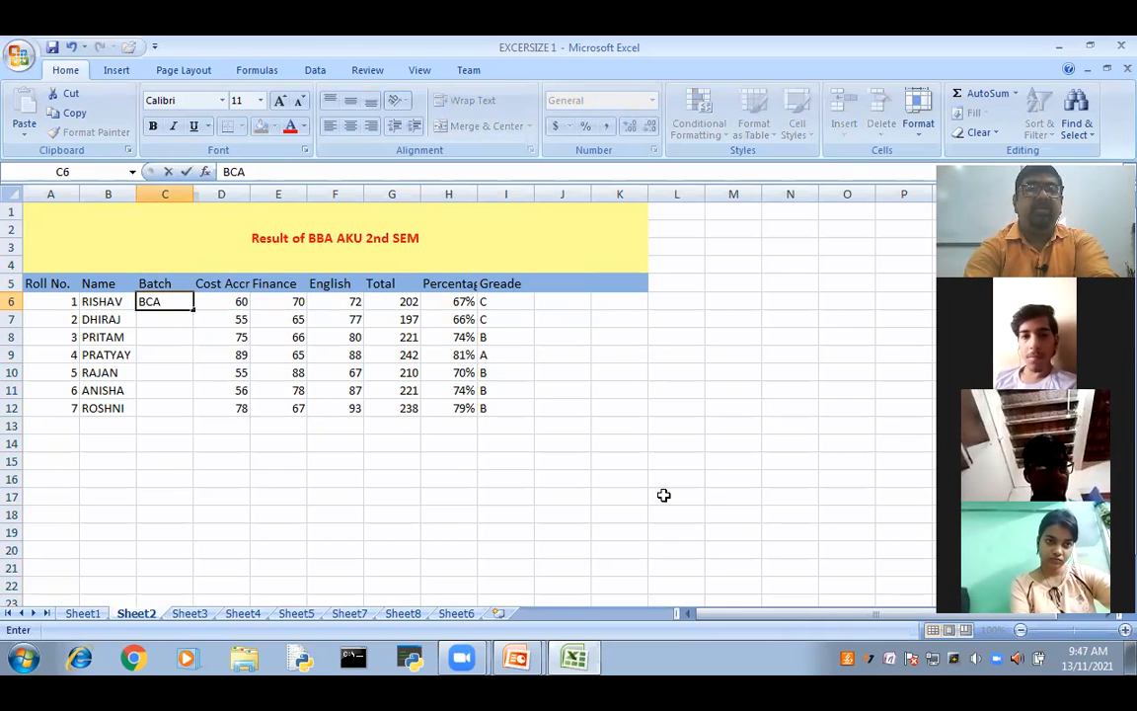
pyautogui.press('Return')
pyautogui.write('B')
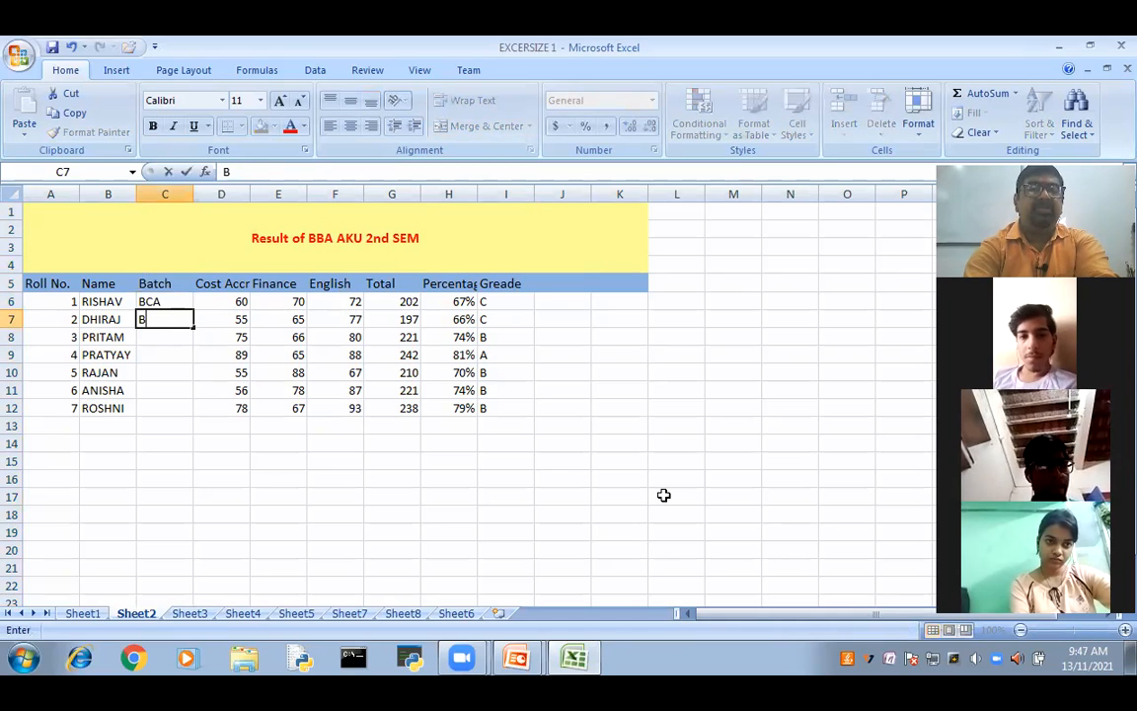
pyautogui.write('CA')
pyautogui.press('Return')
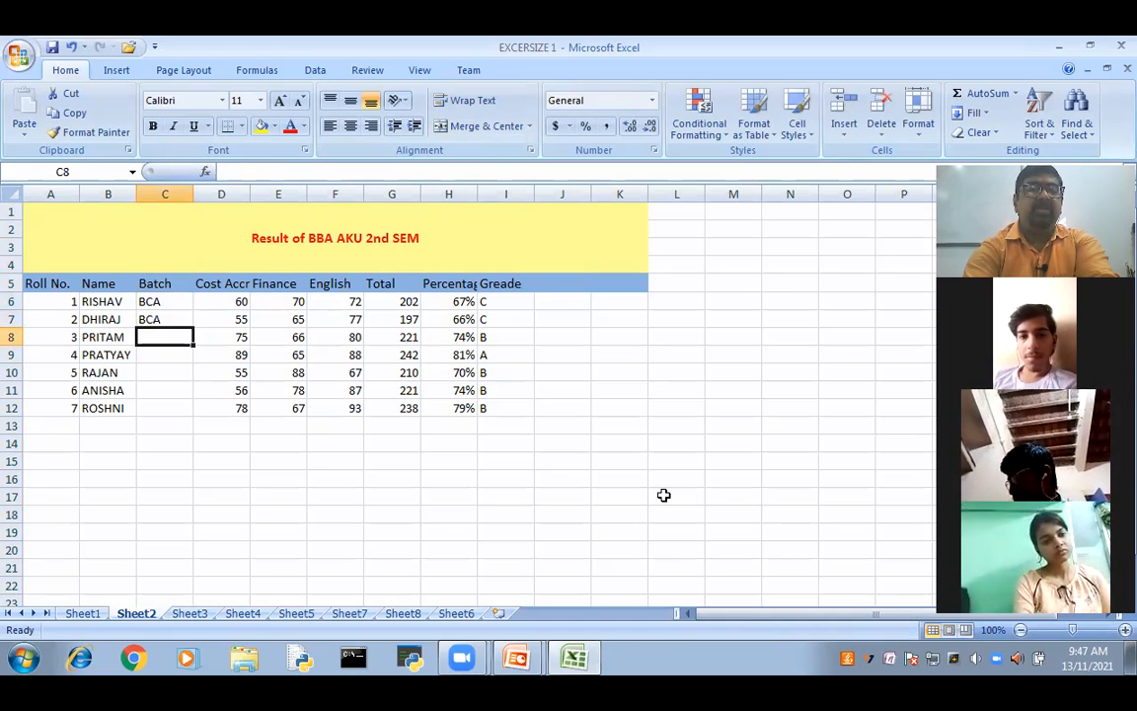
pyautogui.write('BBA')
pyautogui.press('Return')
pyautogui.write('B')
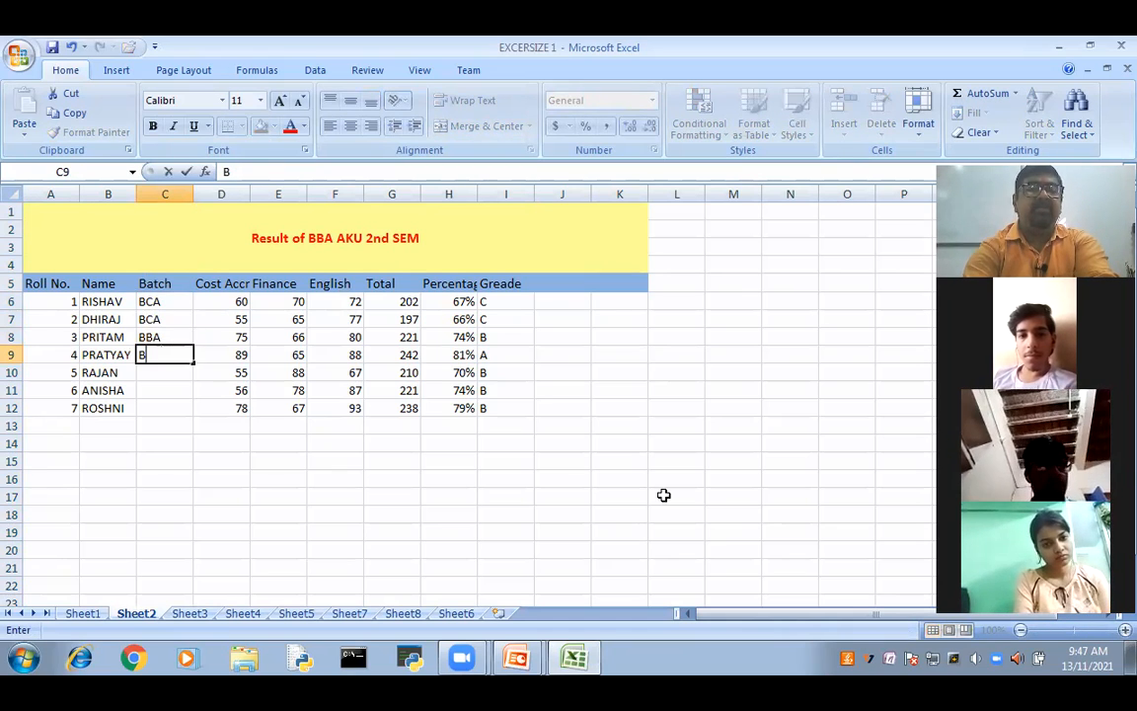
pyautogui.write('BM')
pyautogui.press('Return')
# Step: Enter the batches B.ScIT, B.ScIT and BBA for roll numbers 5 to 7 in C10:C12
pyautogui.write('B.SCi')
pyautogui.press('BackSpace')
pyautogui.press('BackSpace')
pyautogui.write('cIT')
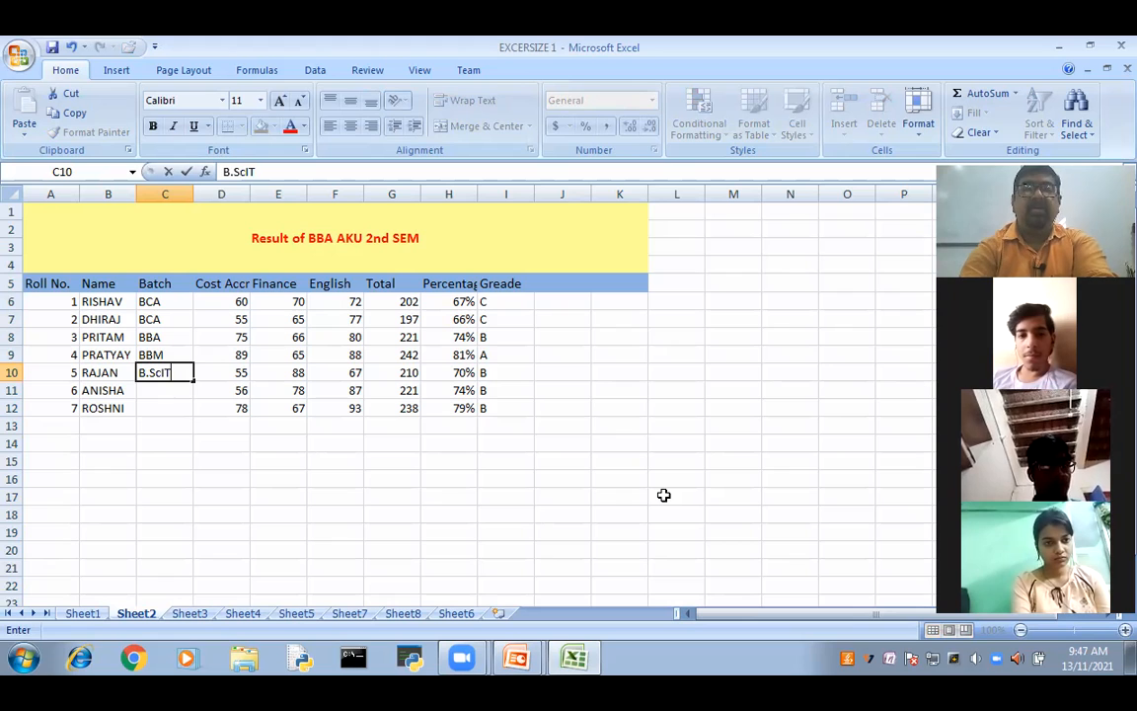
pyautogui.press('Return')
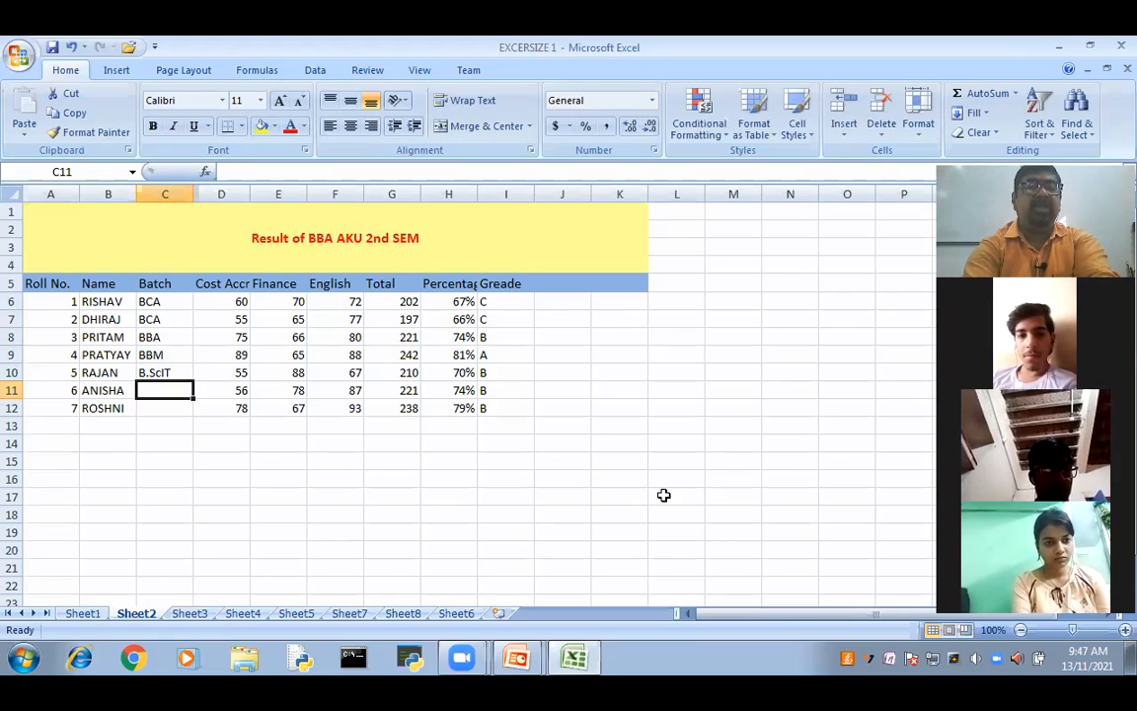
pyautogui.write('B.S')
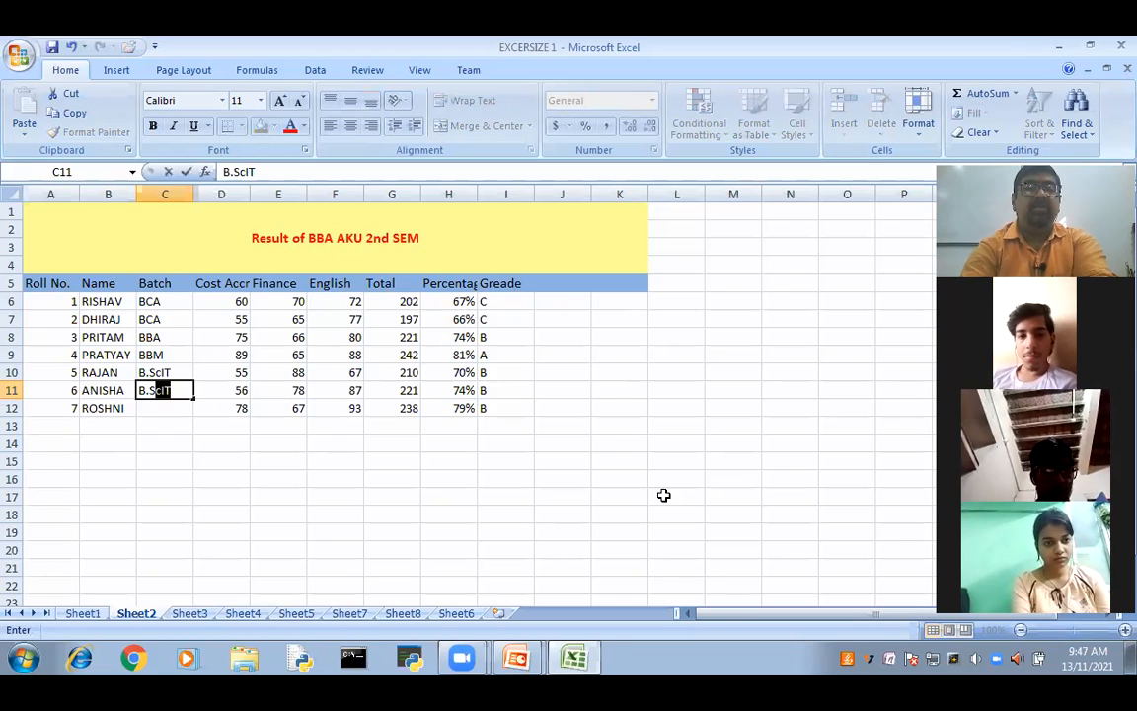
pyautogui.press('Return')
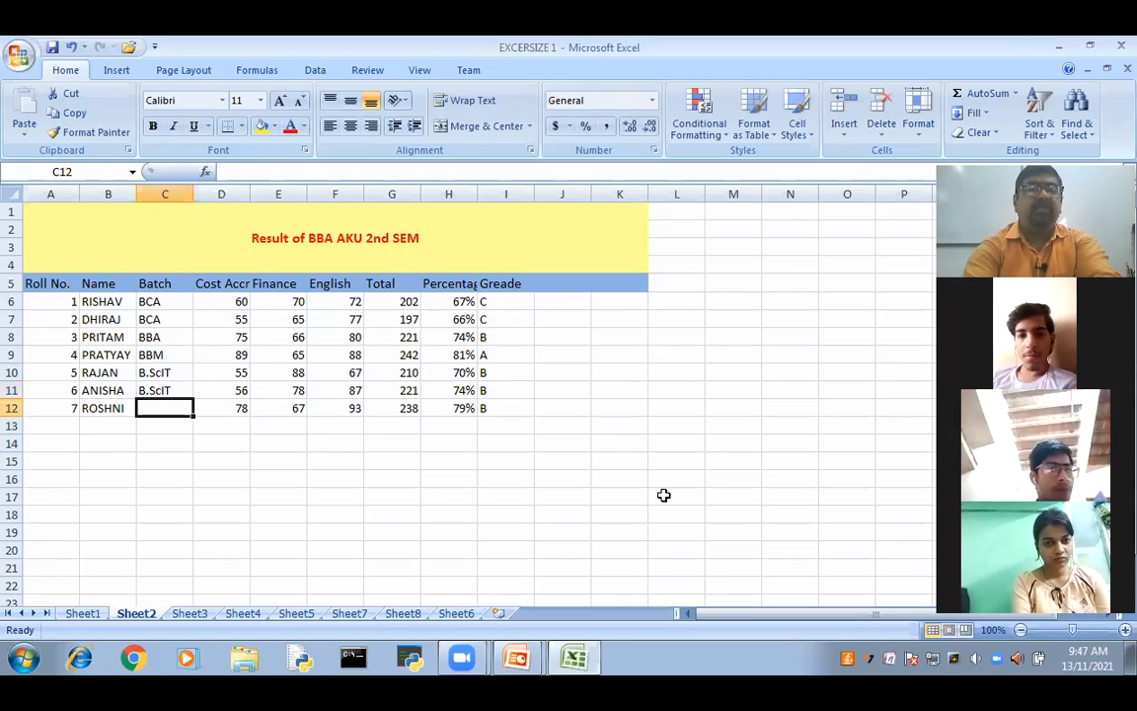
pyautogui.write('BBA')
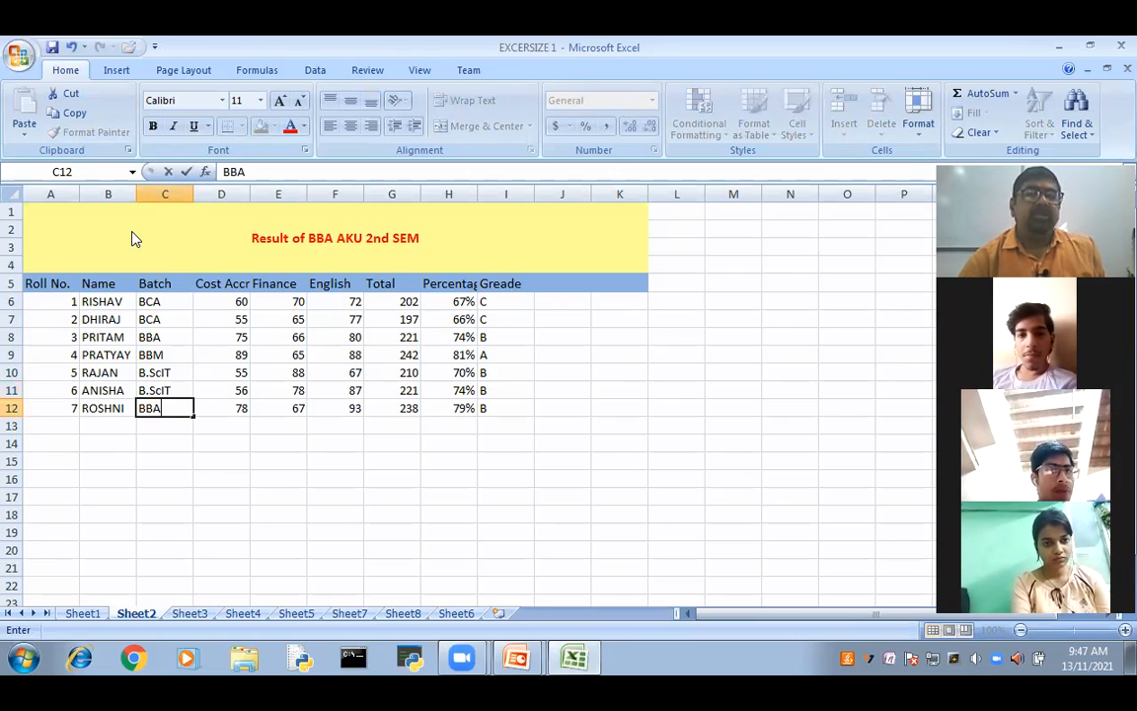
pyautogui.moveTo(731, 425); pyautogui.dragTo(681, 407)
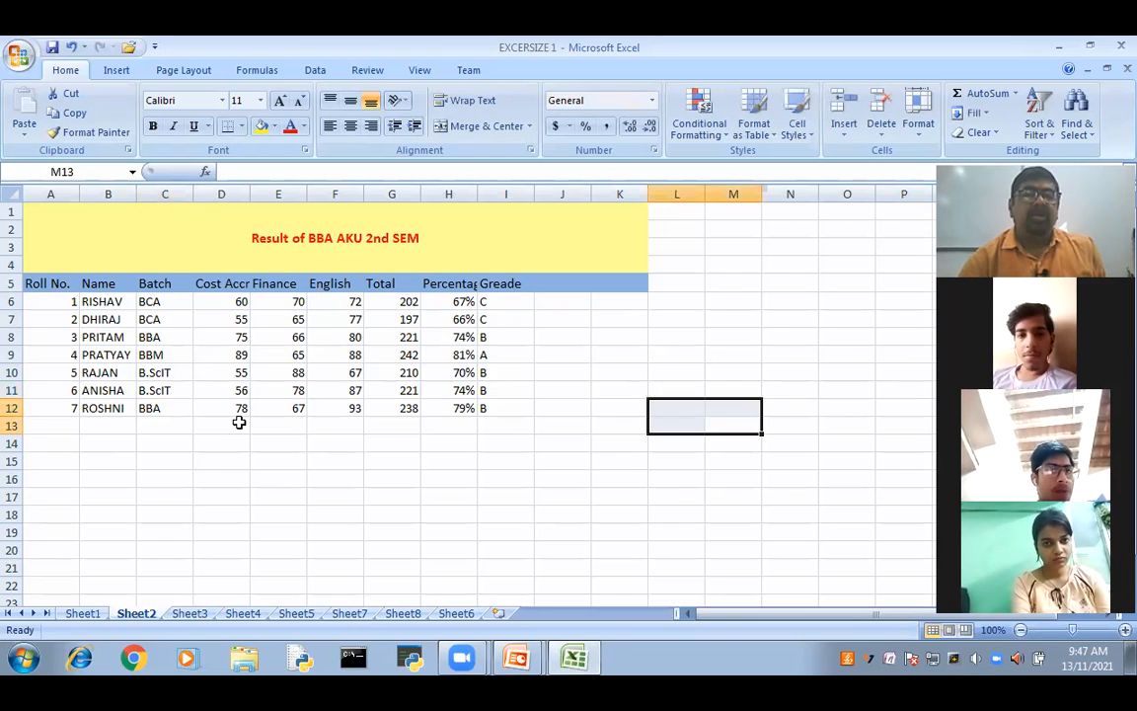
pyautogui.click(568, 512)
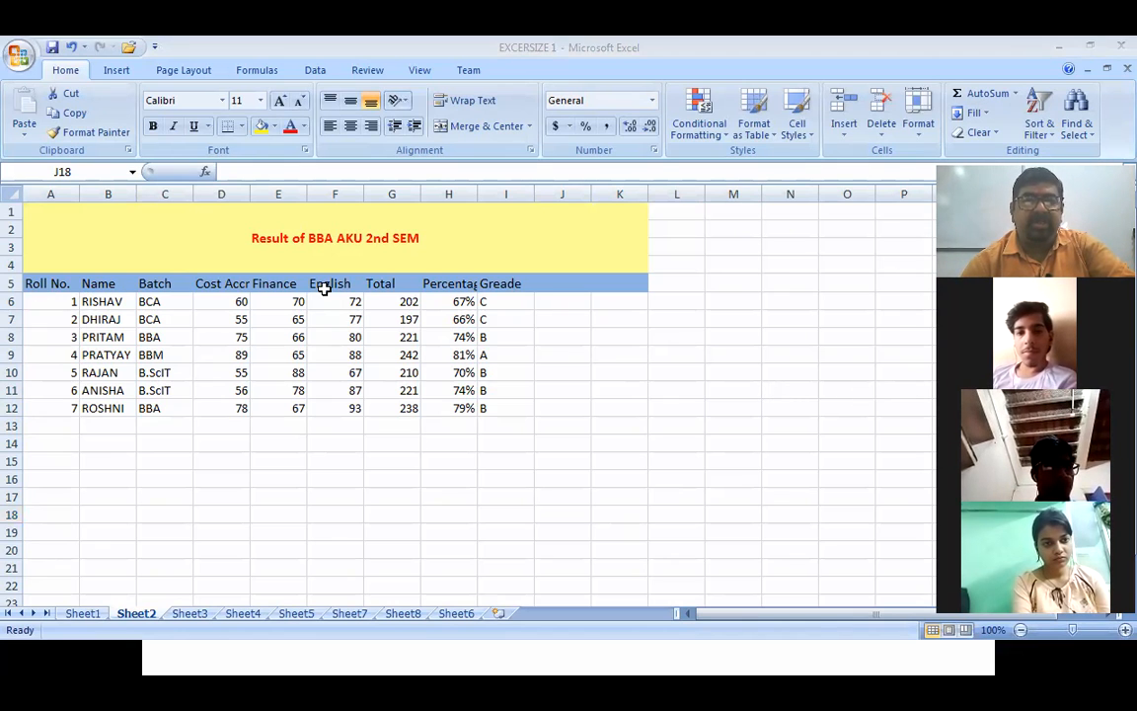
pyautogui.moveTo(44, 283); pyautogui.dragTo(491, 423)
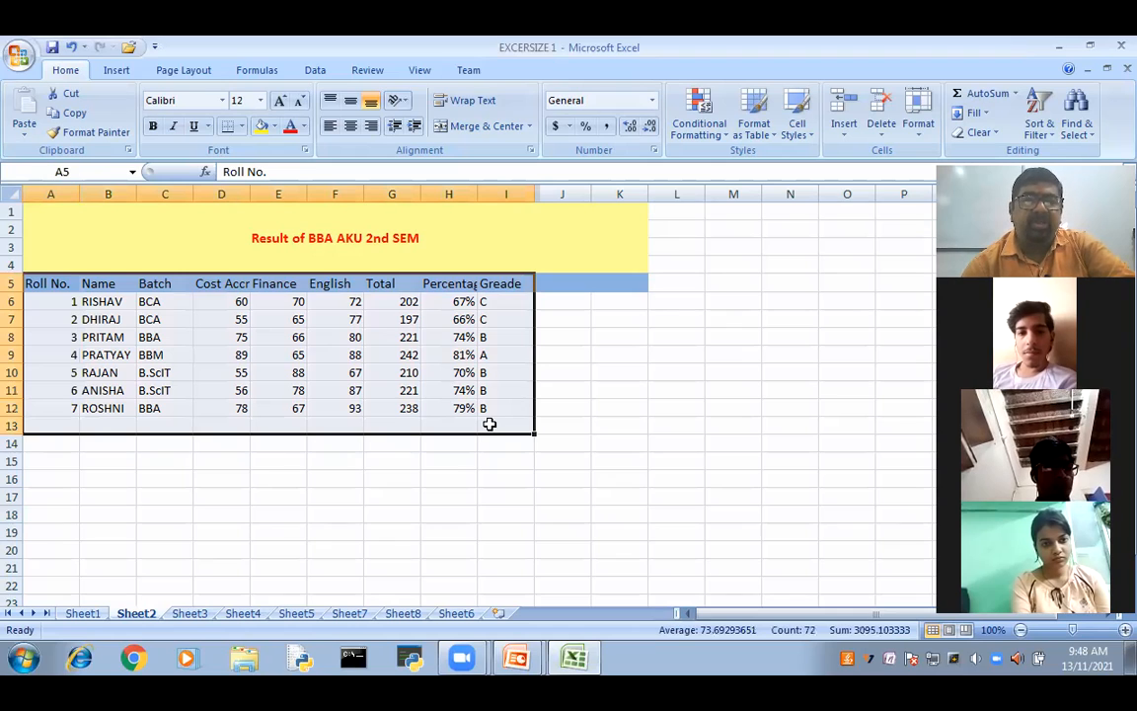
pyautogui.click(503, 484)
pyautogui.moveTo(49, 285); pyautogui.dragTo(494, 418)
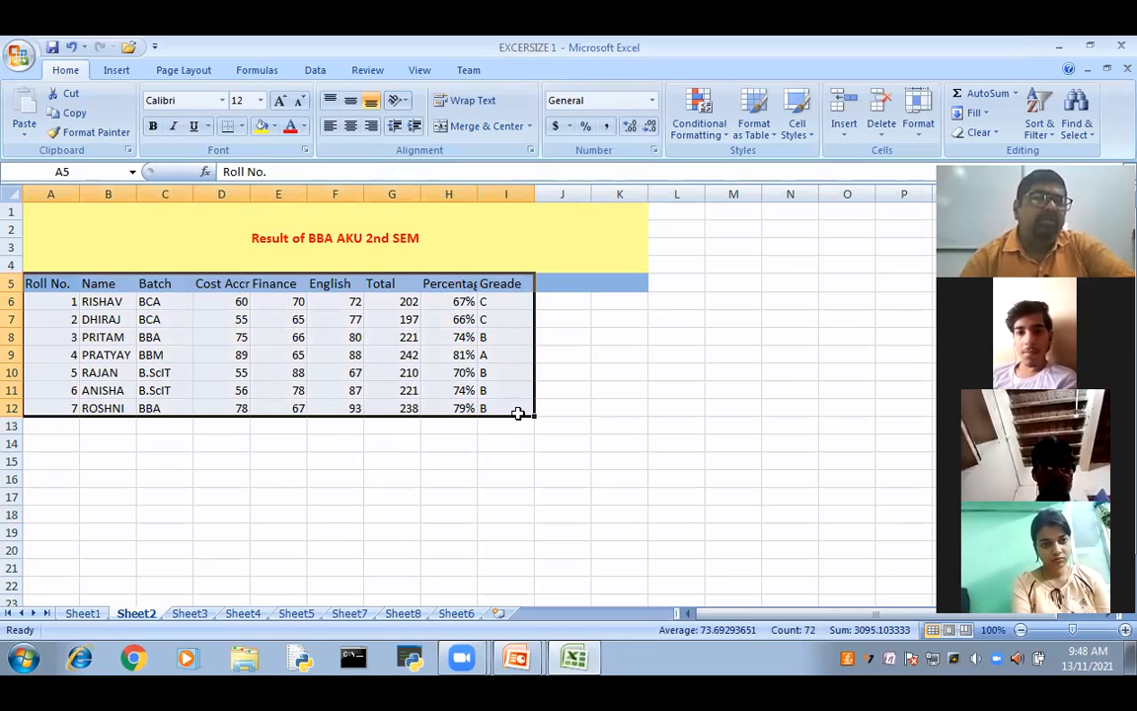
pyautogui.click(598, 405)
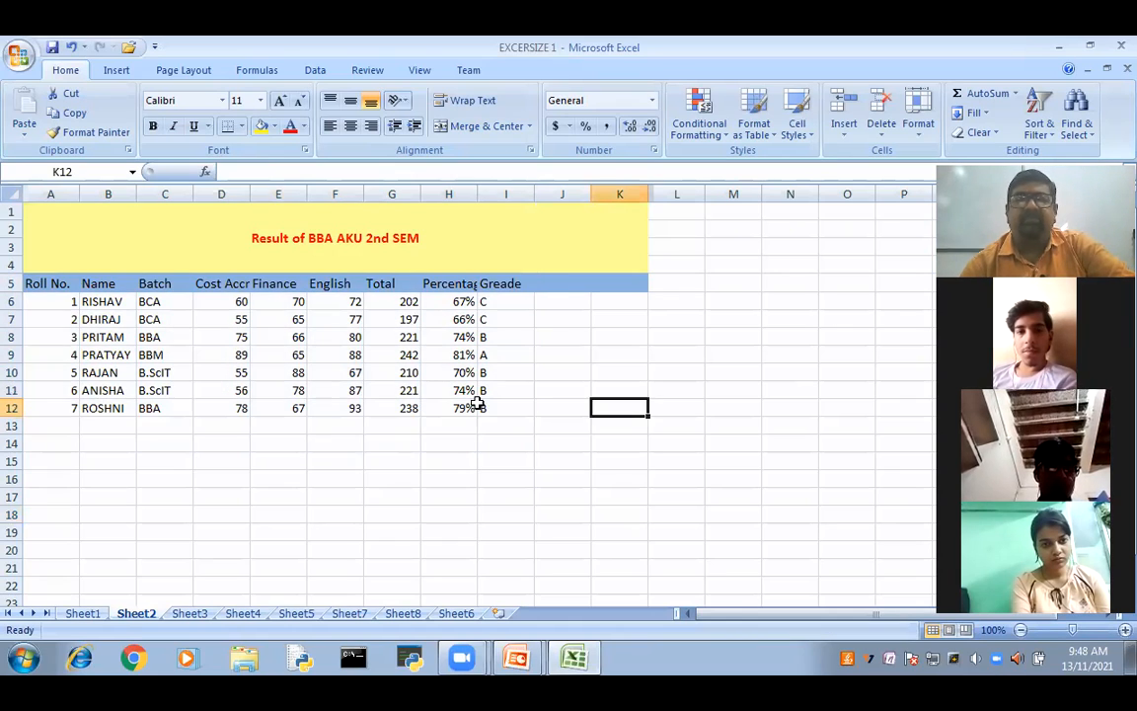
pyautogui.click(294, 340)
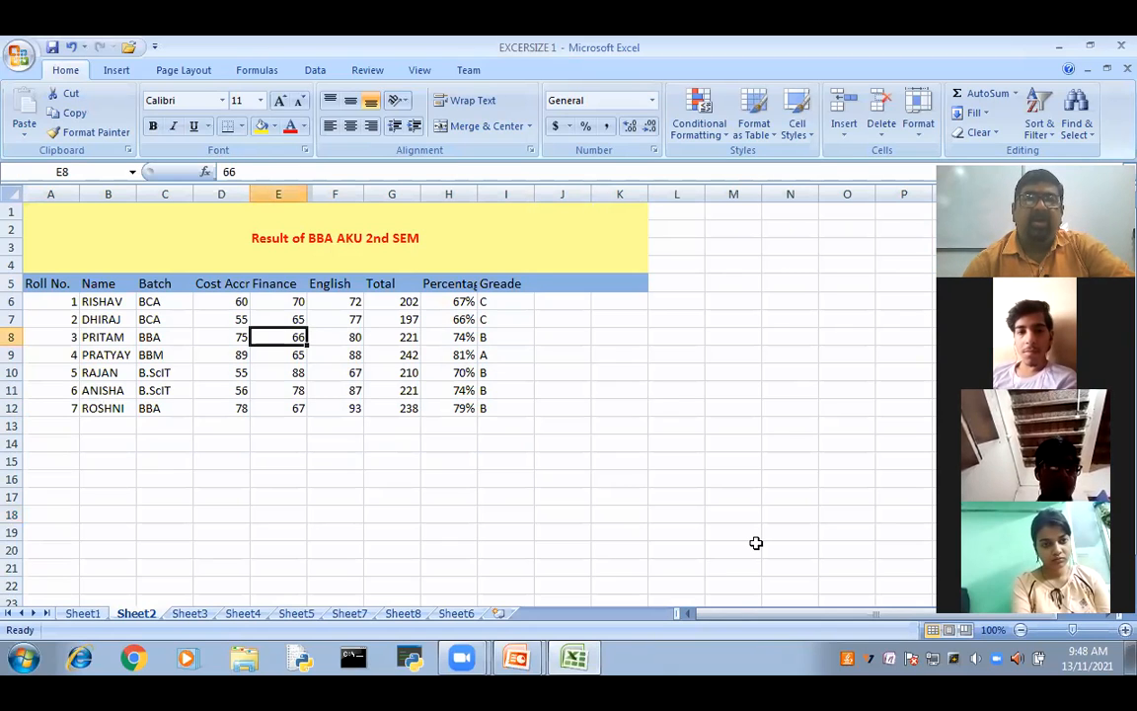
pyautogui.click(315, 77)
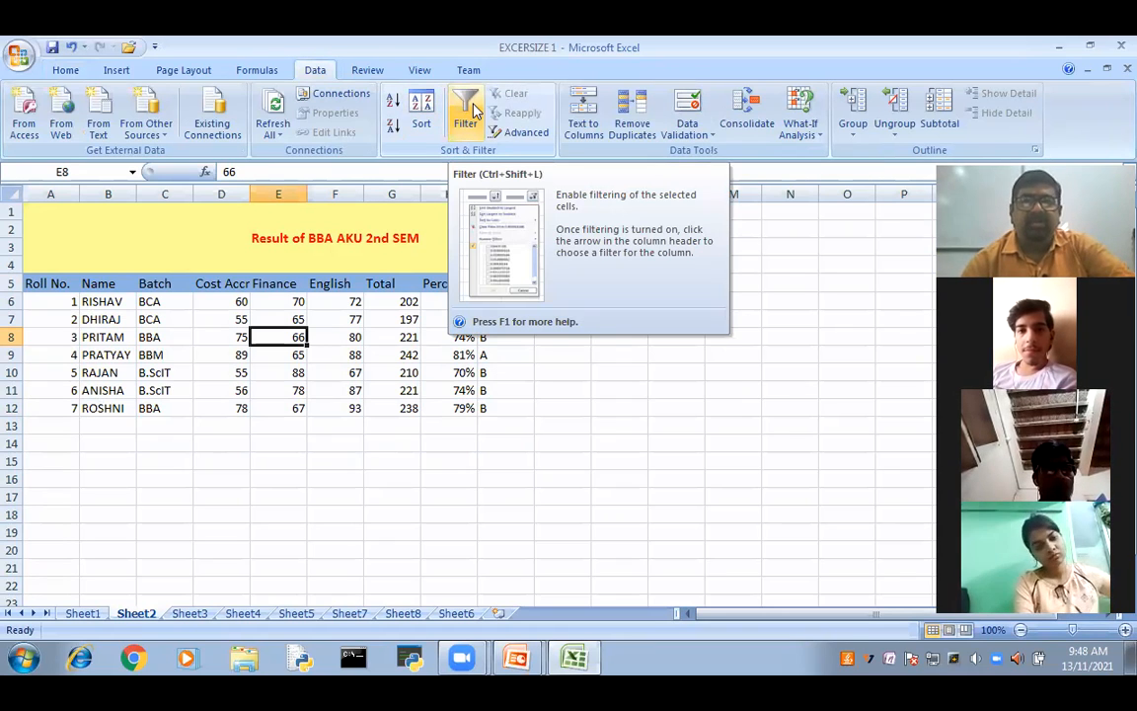
pyautogui.click(652, 442)
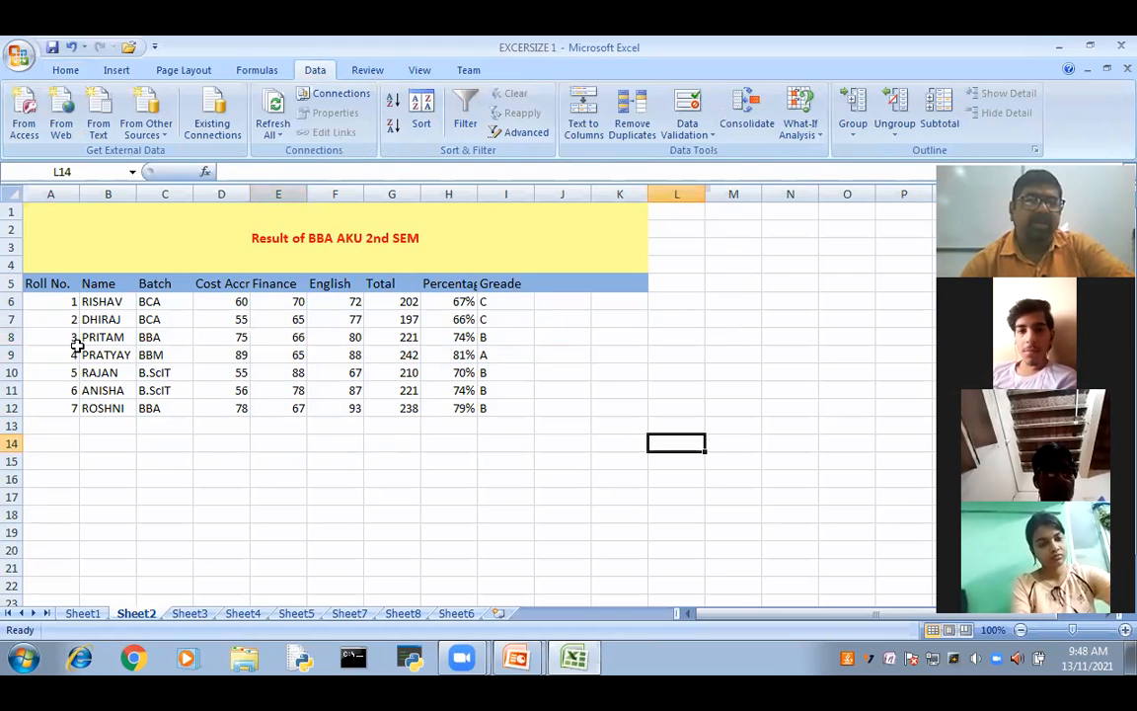
# Step: Insert a blank column between the Finance and English columns of the result table
pyautogui.click(320, 195)
pyautogui.rightClick(323, 202)
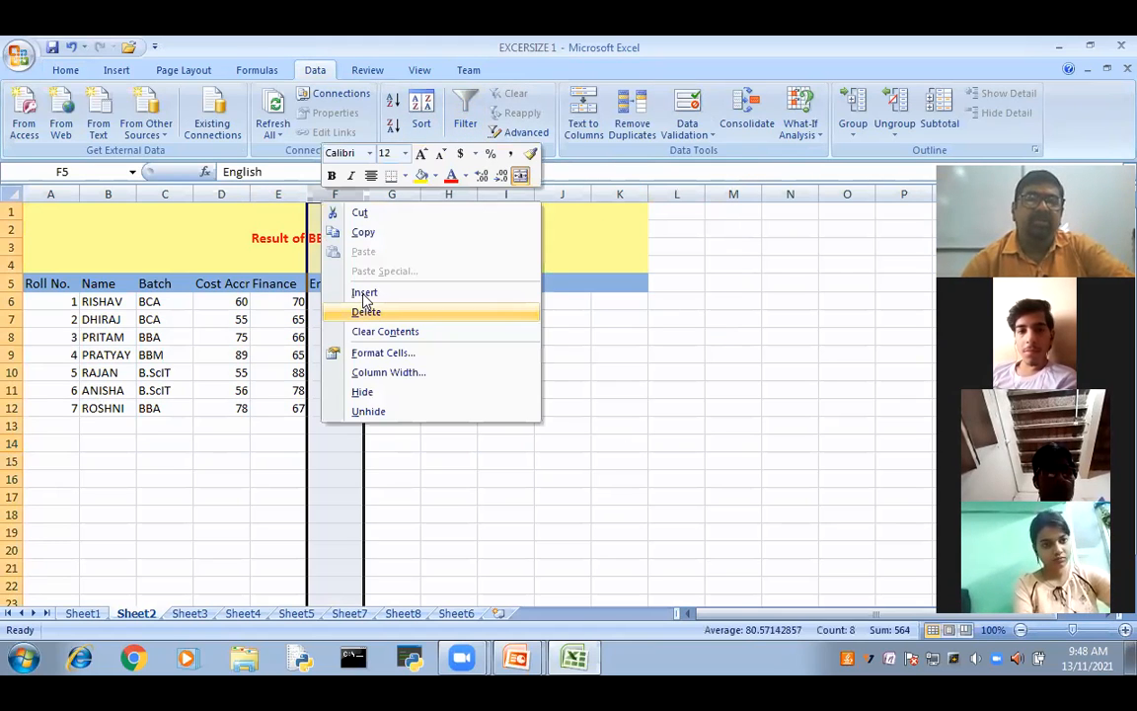
pyautogui.click(364, 292)
pyautogui.click(620, 497)
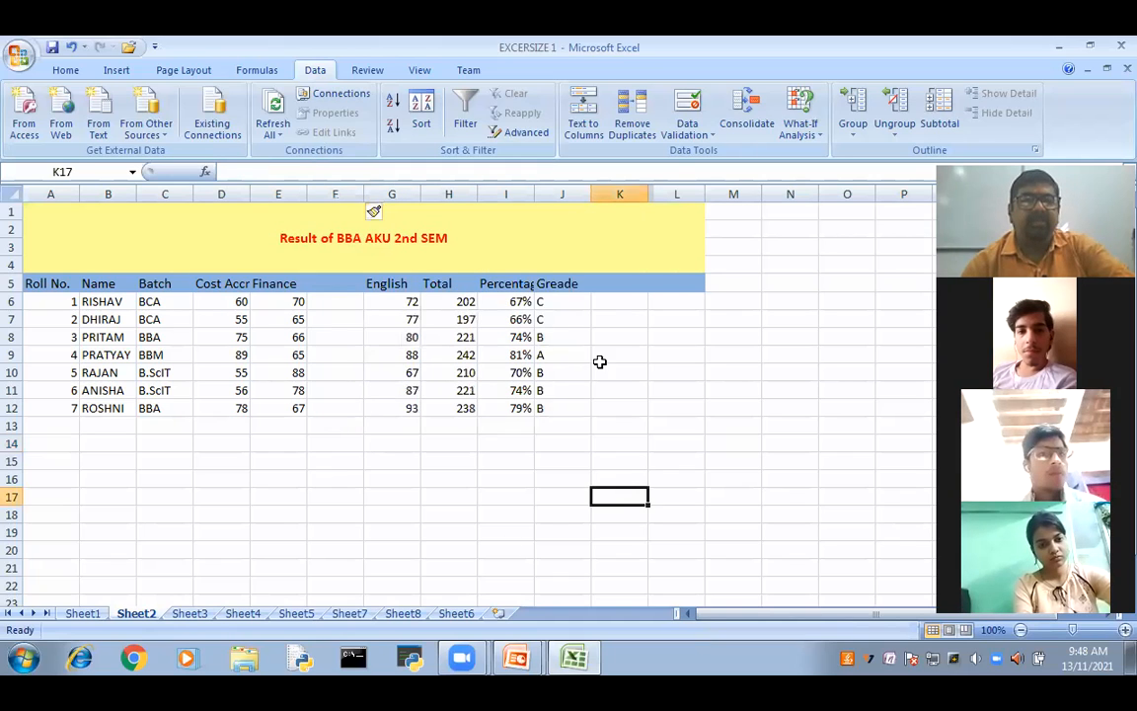
# Step: Enter the heading PH in F5 and move down the blank column to F12 without filling it
pyautogui.click(332, 285)
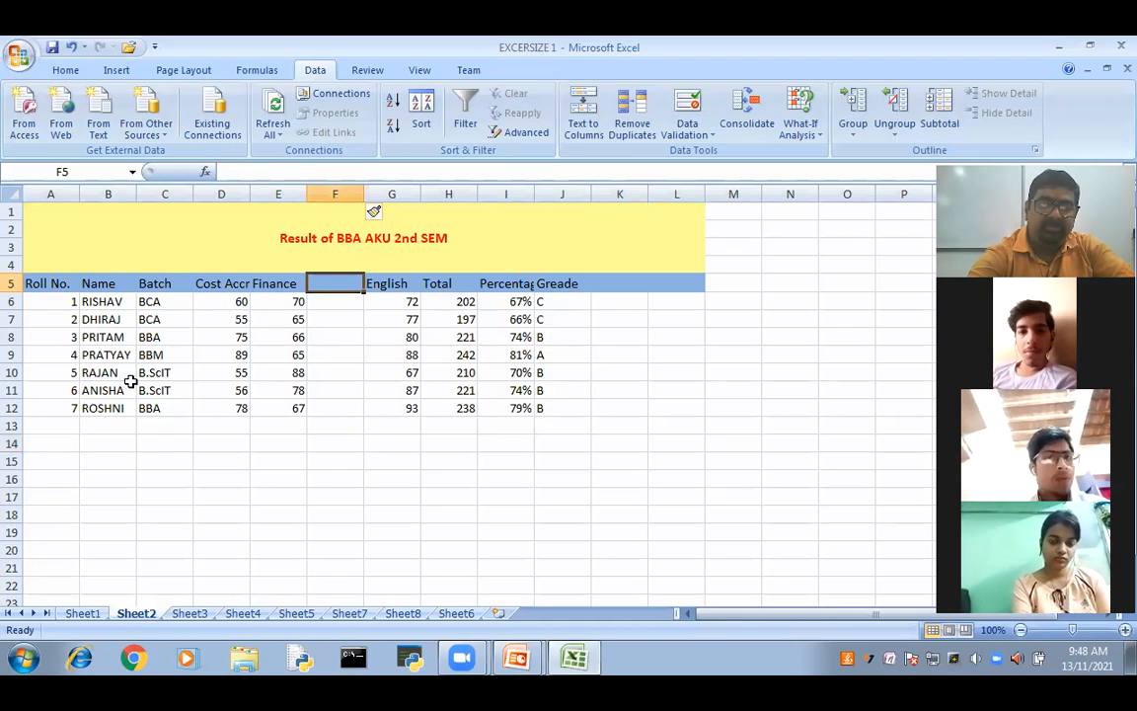
pyautogui.write('PH')
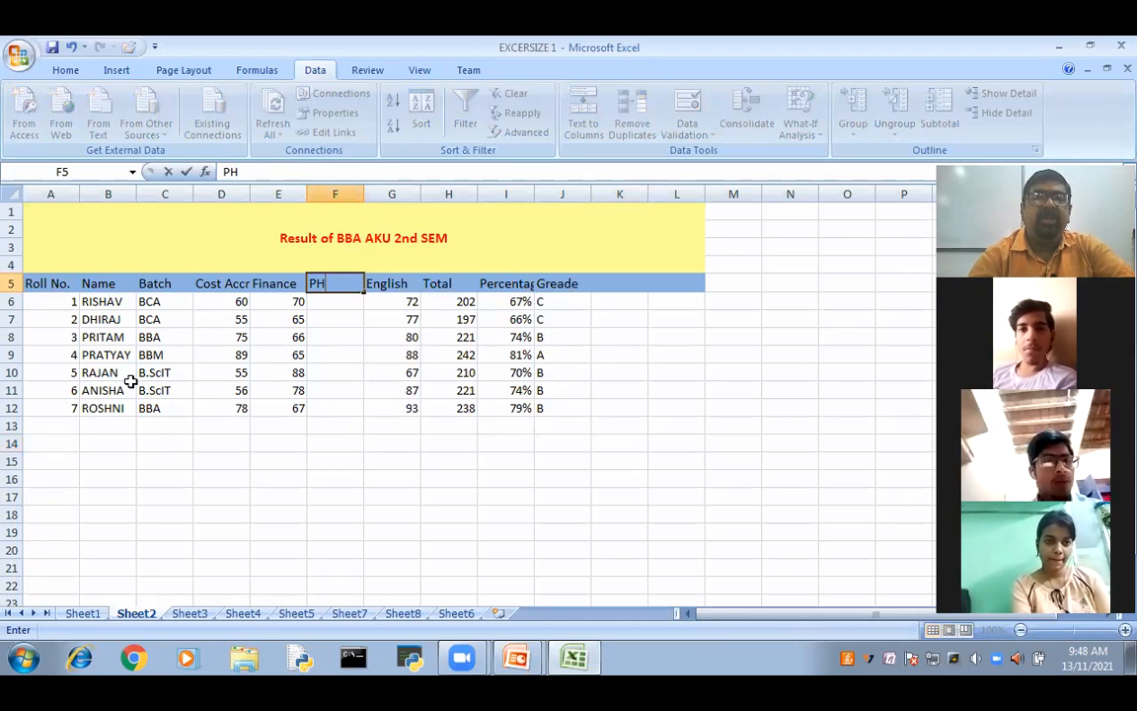
pyautogui.press('Return')
pyautogui.press('Return')
pyautogui.press('Return')
pyautogui.press('Return')
pyautogui.press('Return')
pyautogui.press('Return')
pyautogui.press('Return')
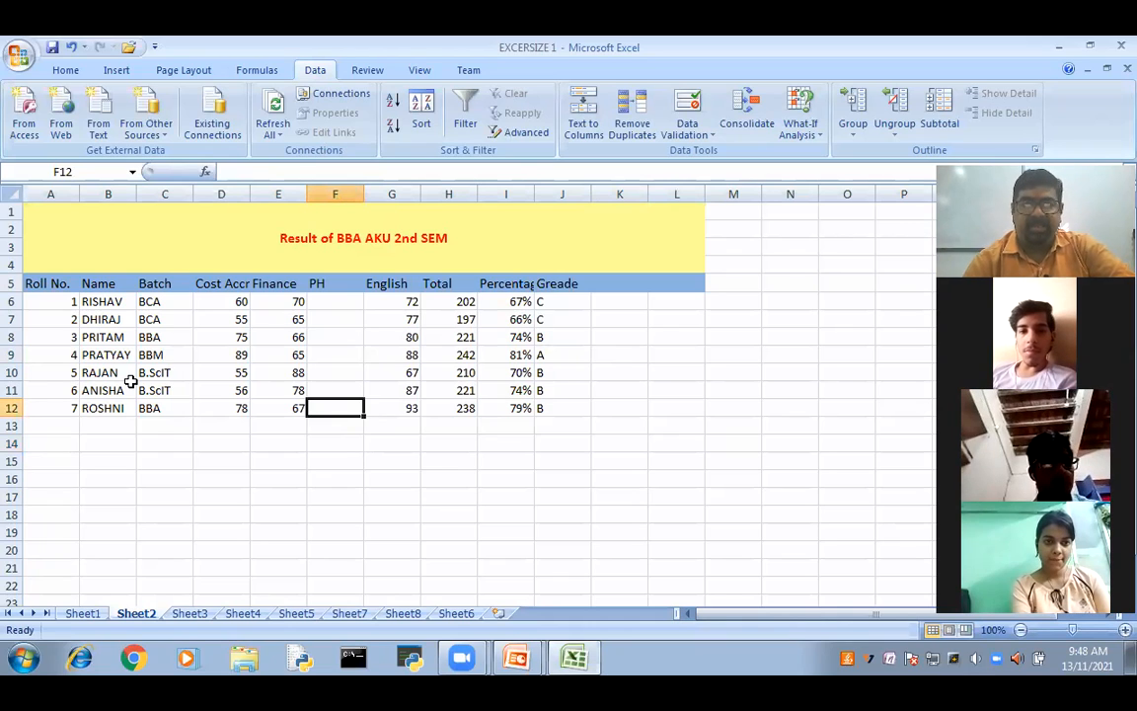
# Step: Insert a blank row above the record of roll number 4 in the result table
pyautogui.rightClick(13, 355)
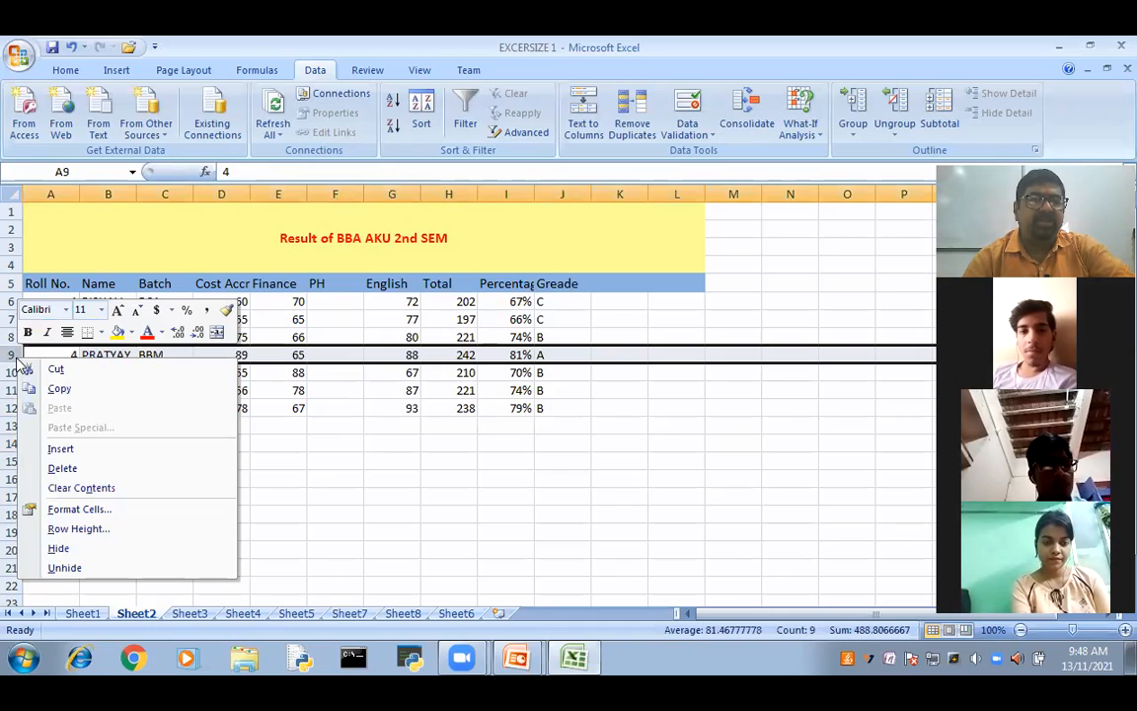
pyautogui.click(45, 449)
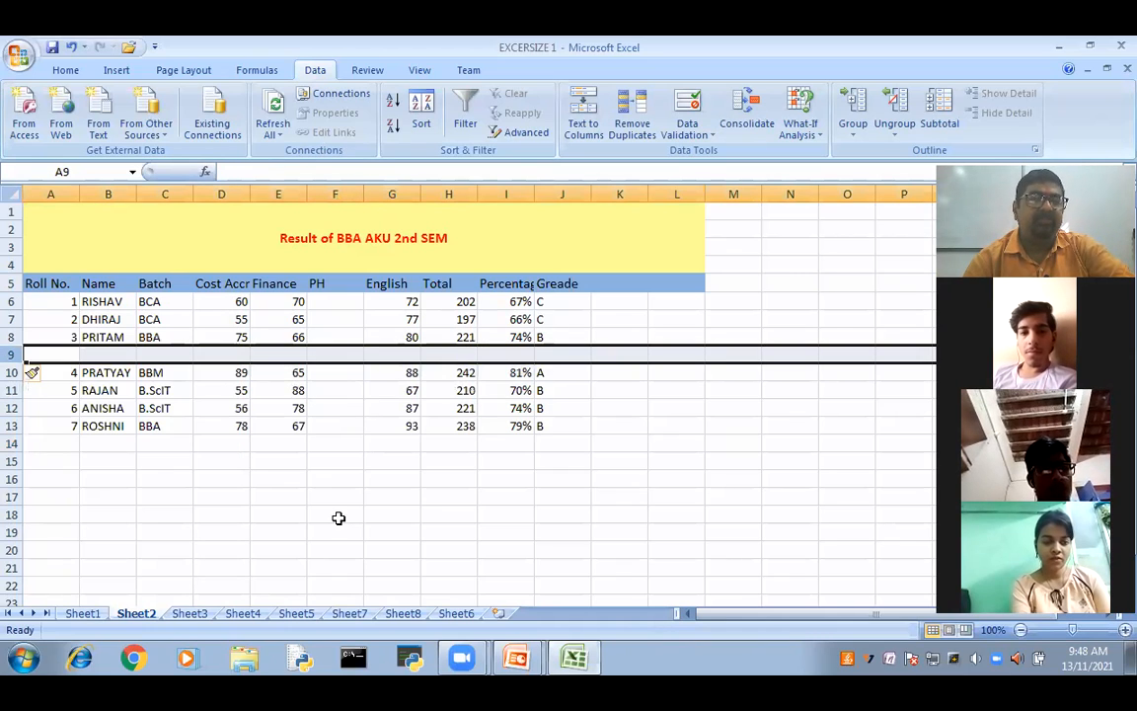
pyautogui.click(392, 532)
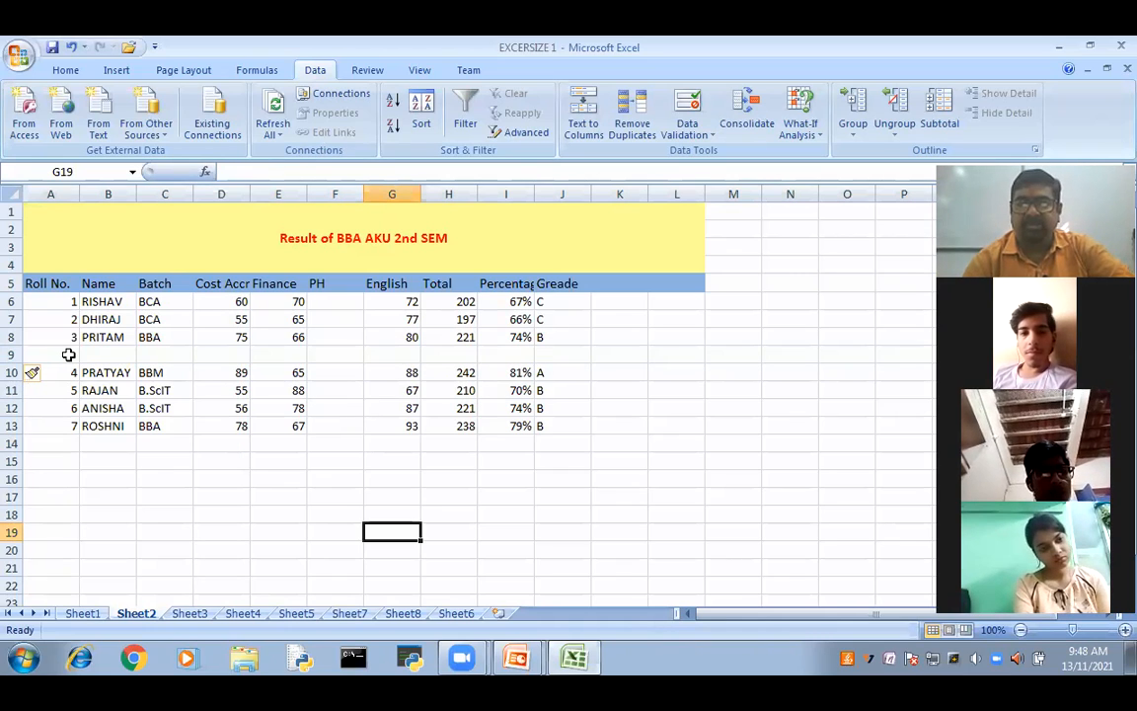
pyautogui.click(68, 354)
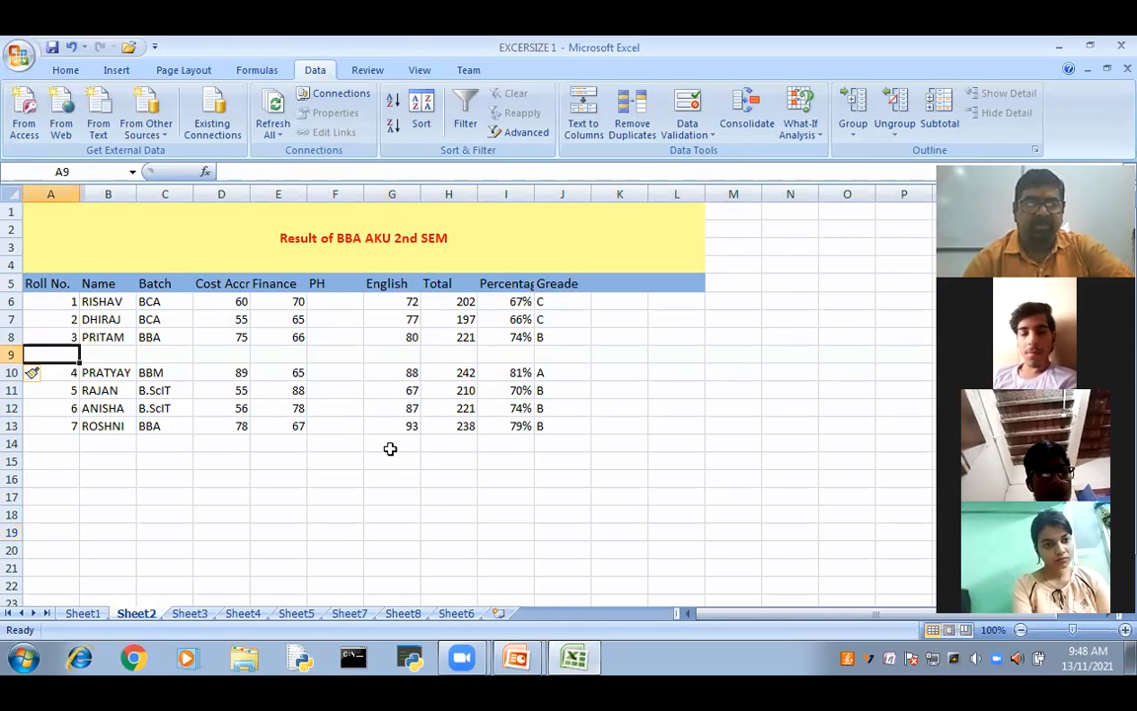
pyautogui.click(434, 496)
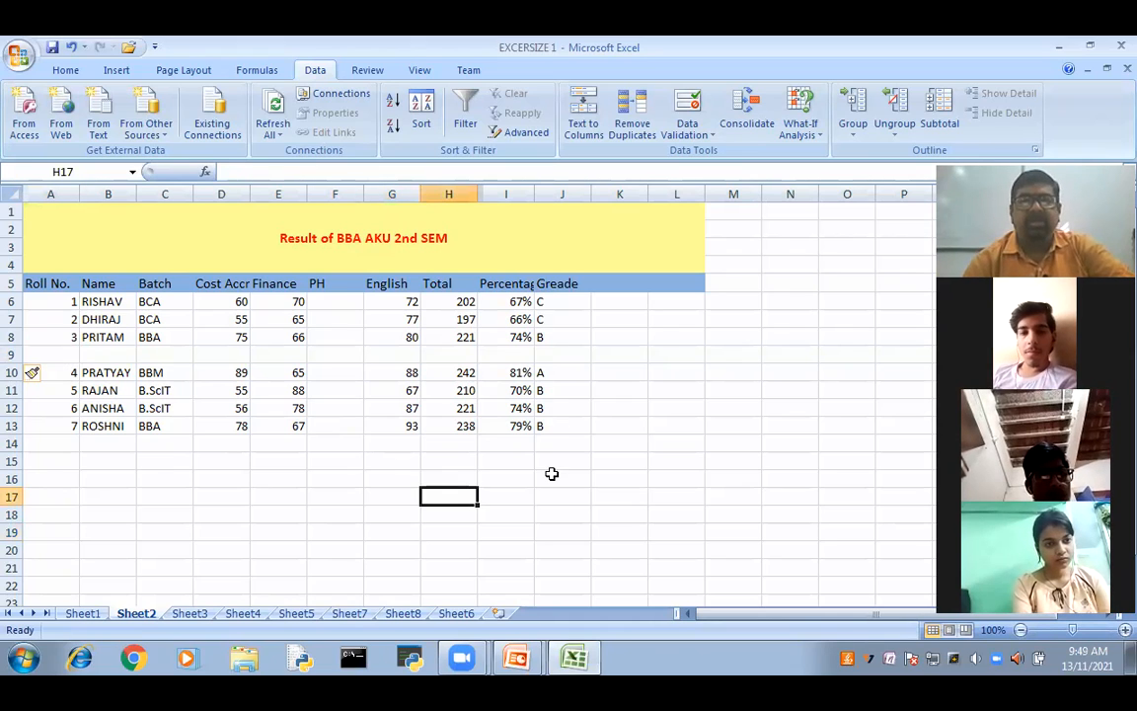
pyautogui.moveTo(47, 286); pyautogui.dragTo(541, 426)
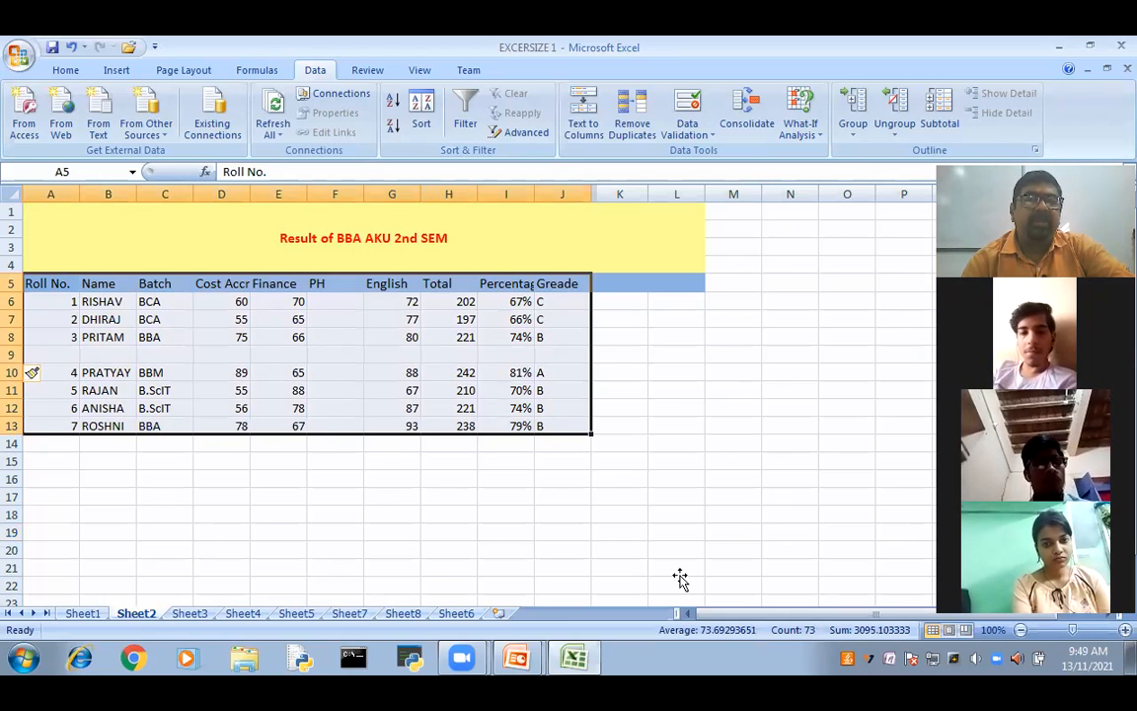
pyautogui.moveTo(45, 283); pyautogui.dragTo(545, 423)
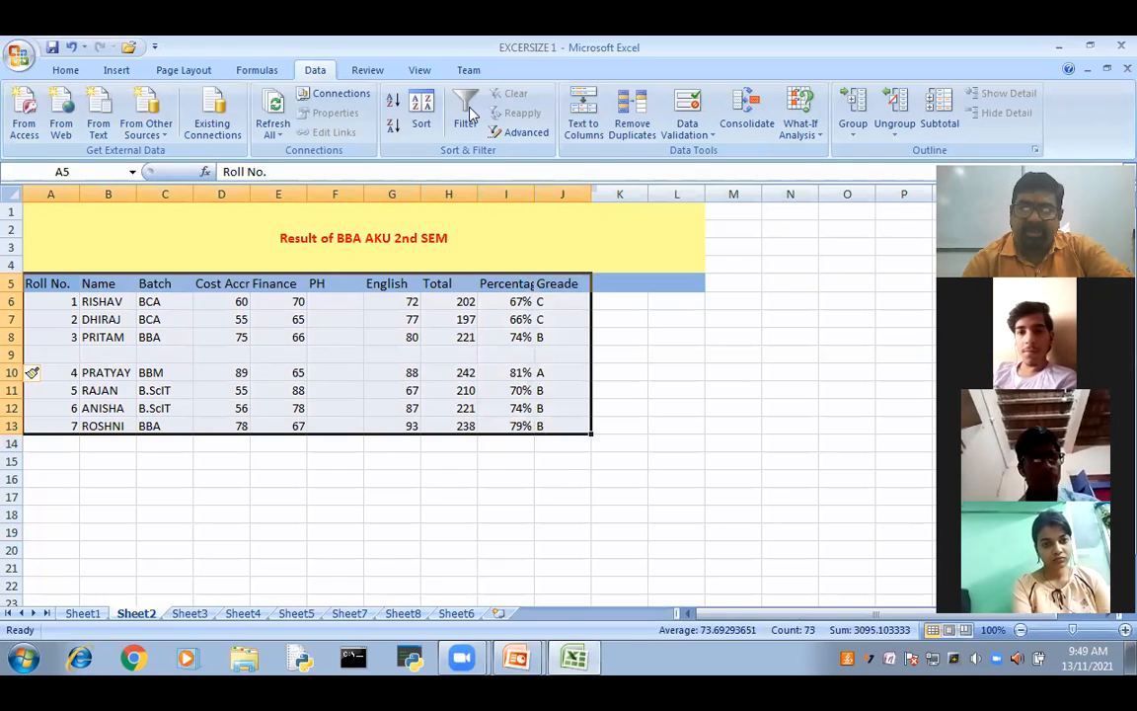
pyautogui.click(734, 479)
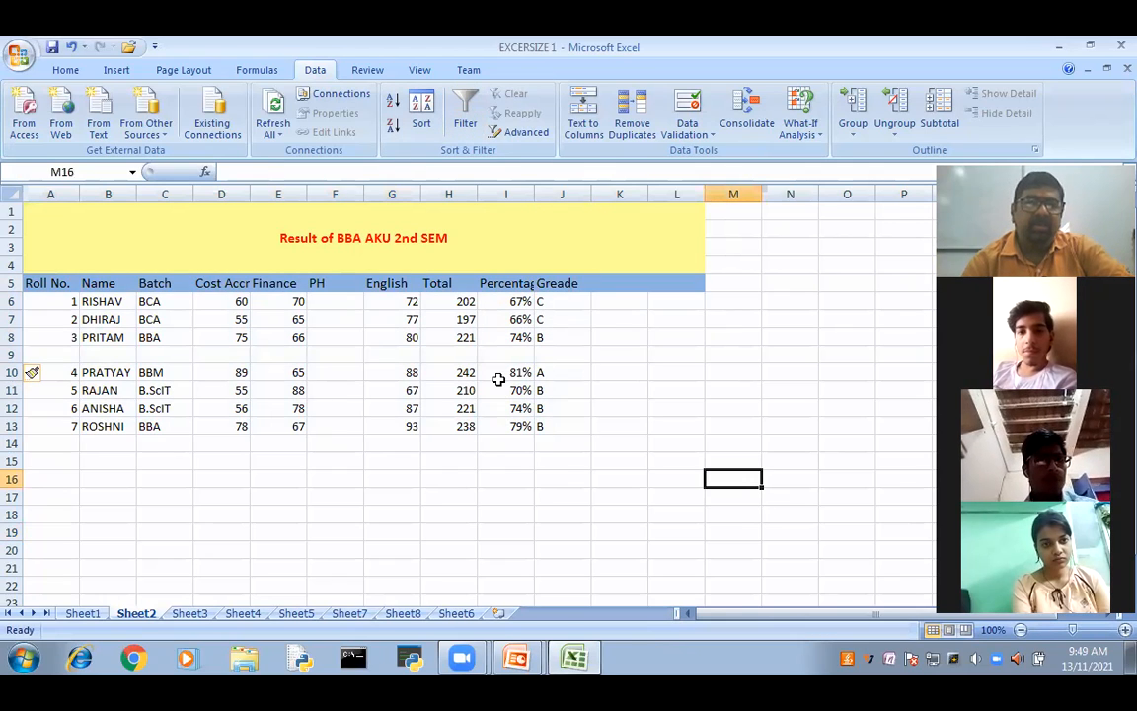
# Step: Delete the PH column and the blank row 9 from the result table
pyautogui.rightClick(337, 188)
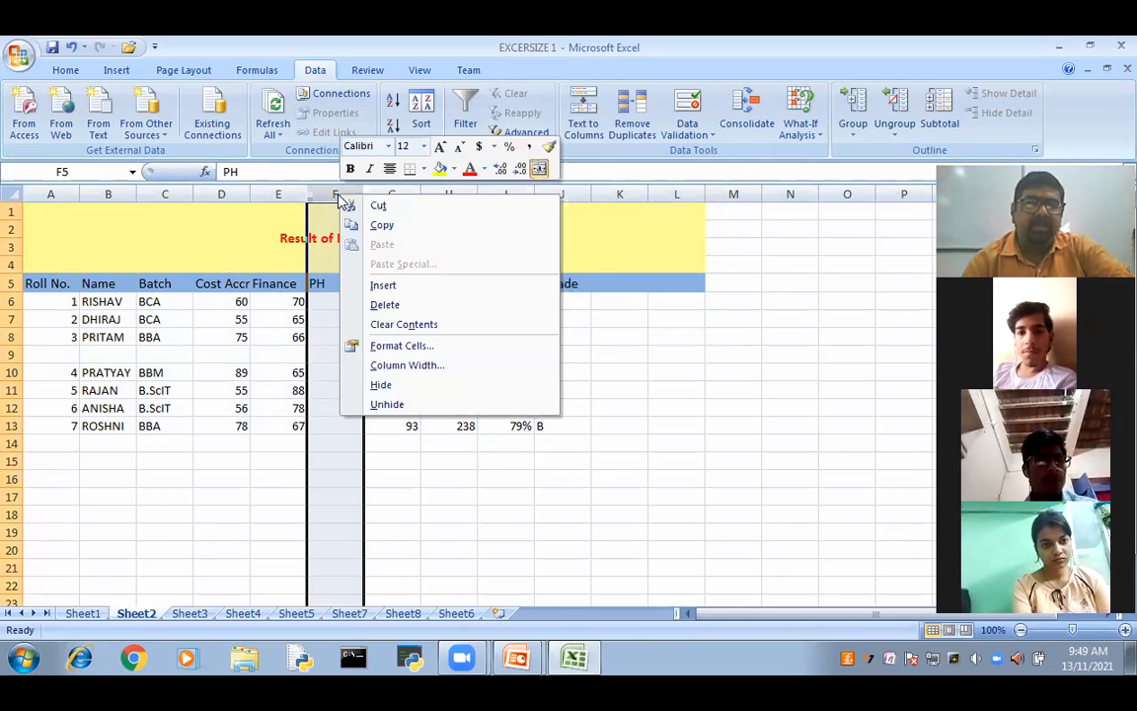
pyautogui.click(385, 304)
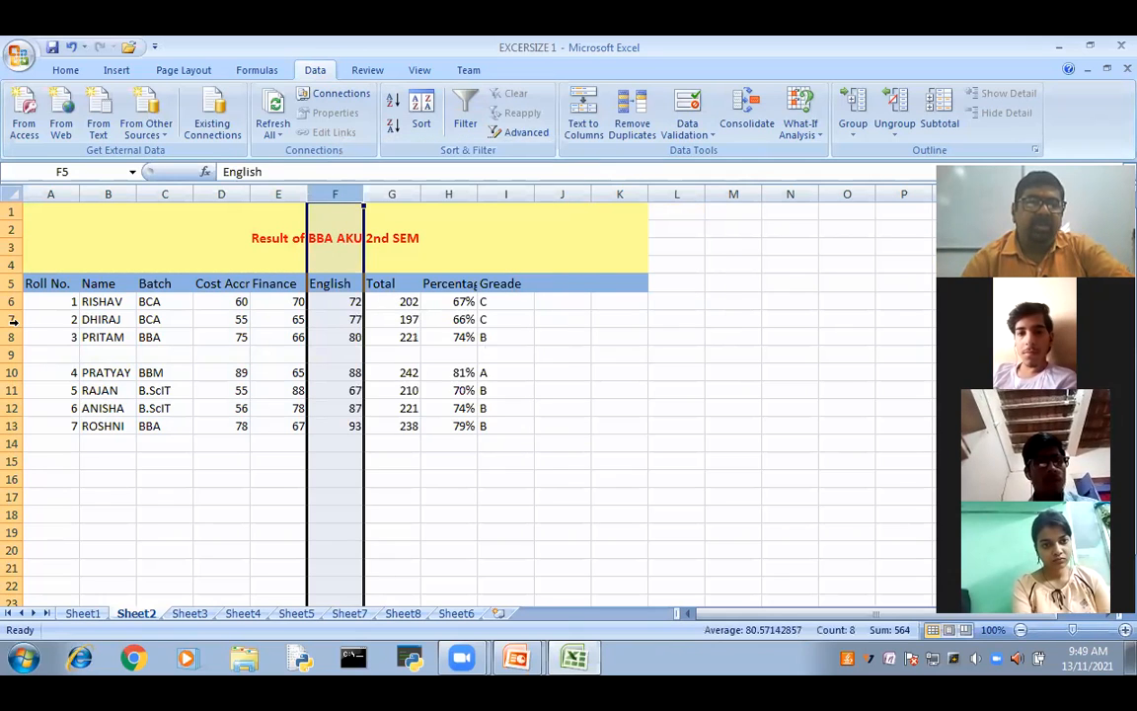
pyautogui.rightClick(12, 353)
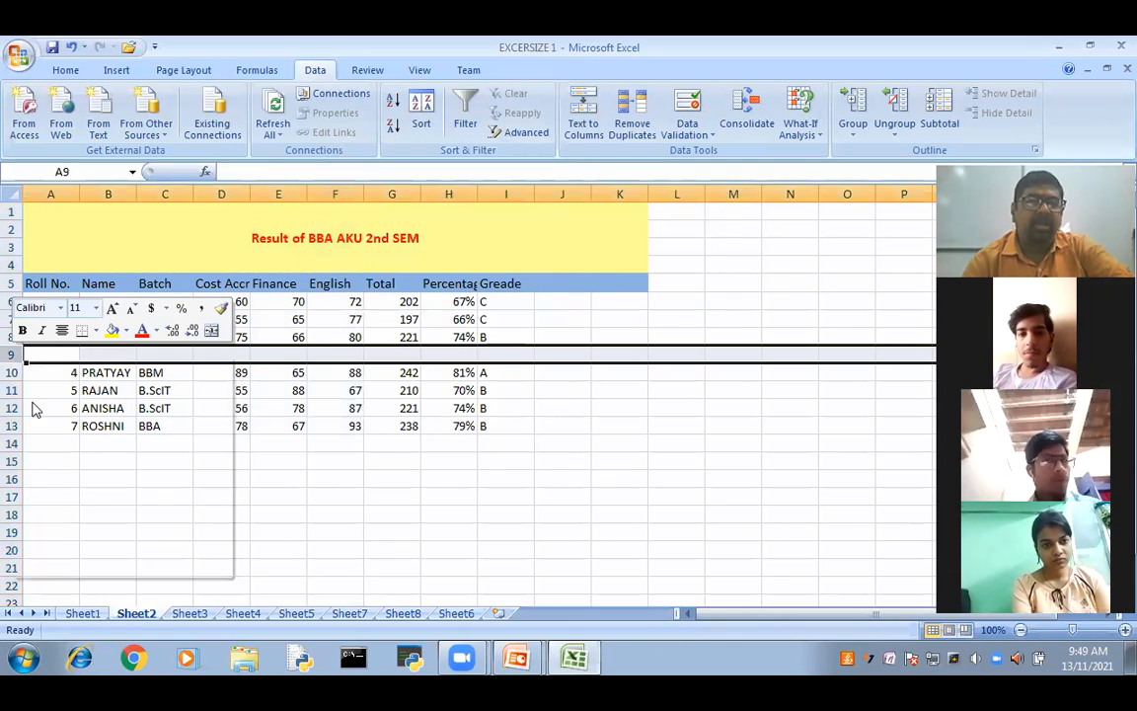
pyautogui.click(59, 469)
pyautogui.click(549, 511)
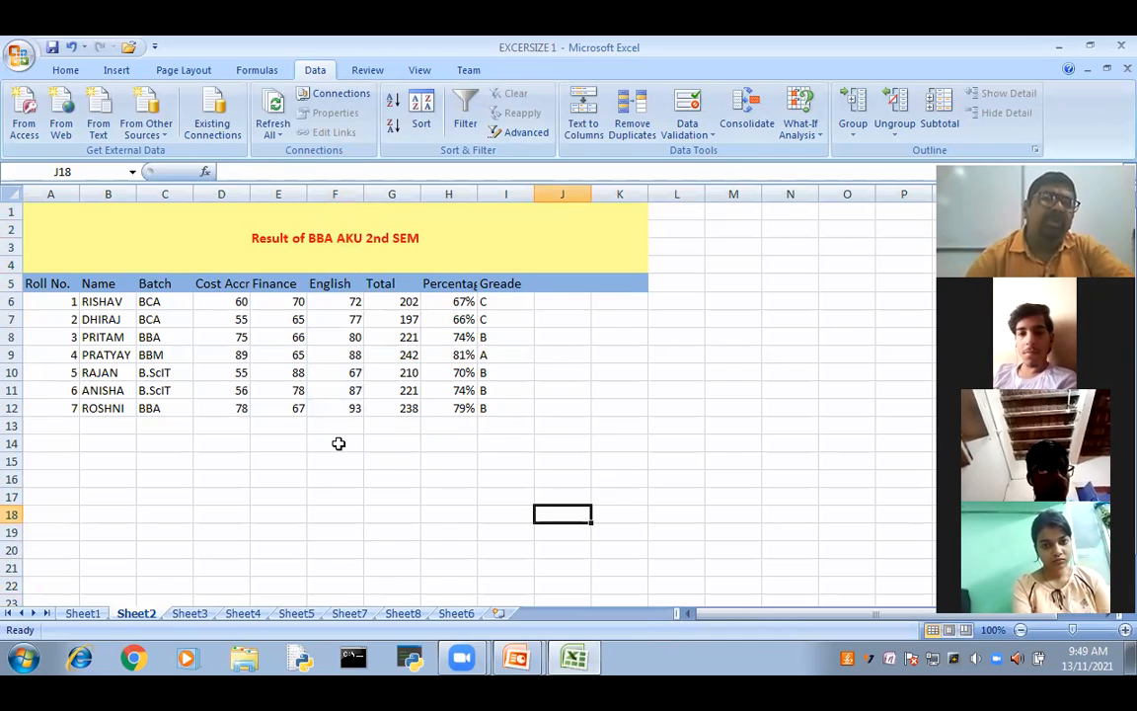
# Step: Try to filter the result table with only D9 selected, switching the filter on and off twice
pyautogui.click(241, 354)
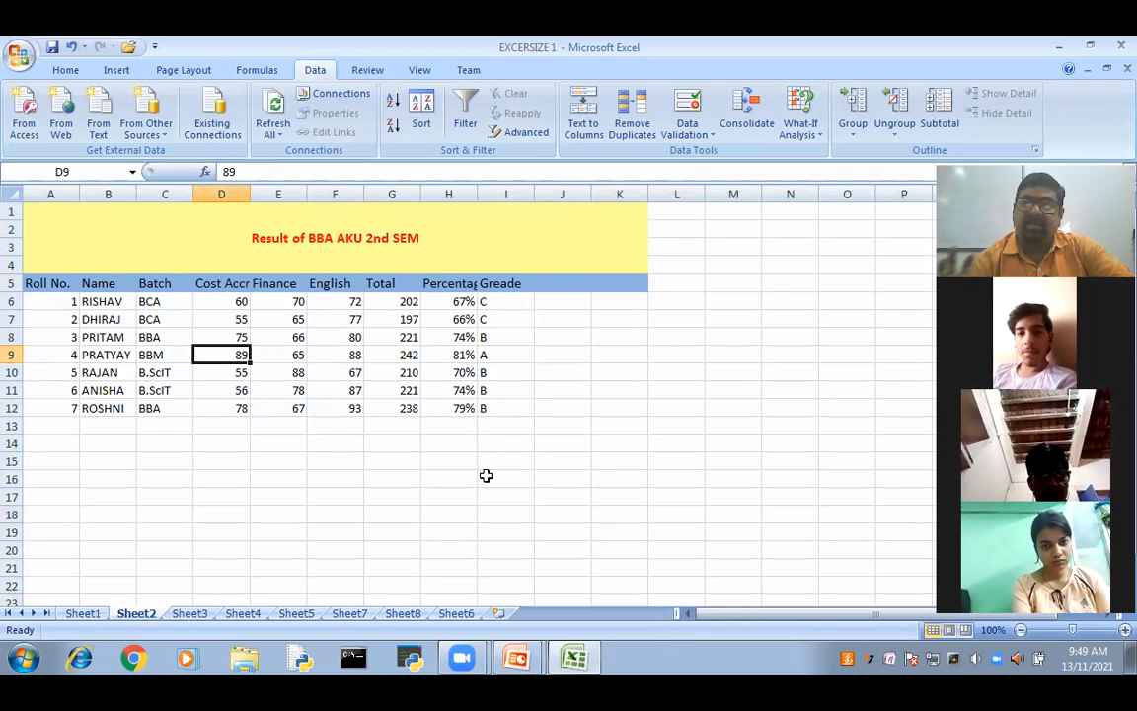
pyautogui.click(468, 111)
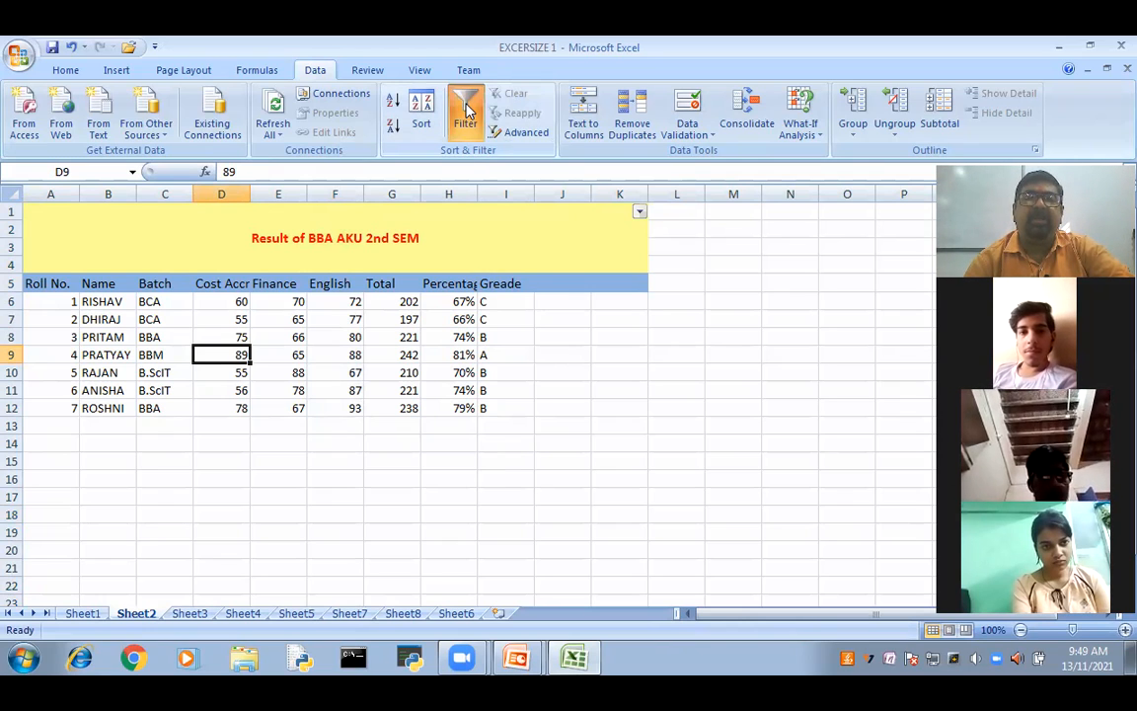
pyautogui.click(468, 110)
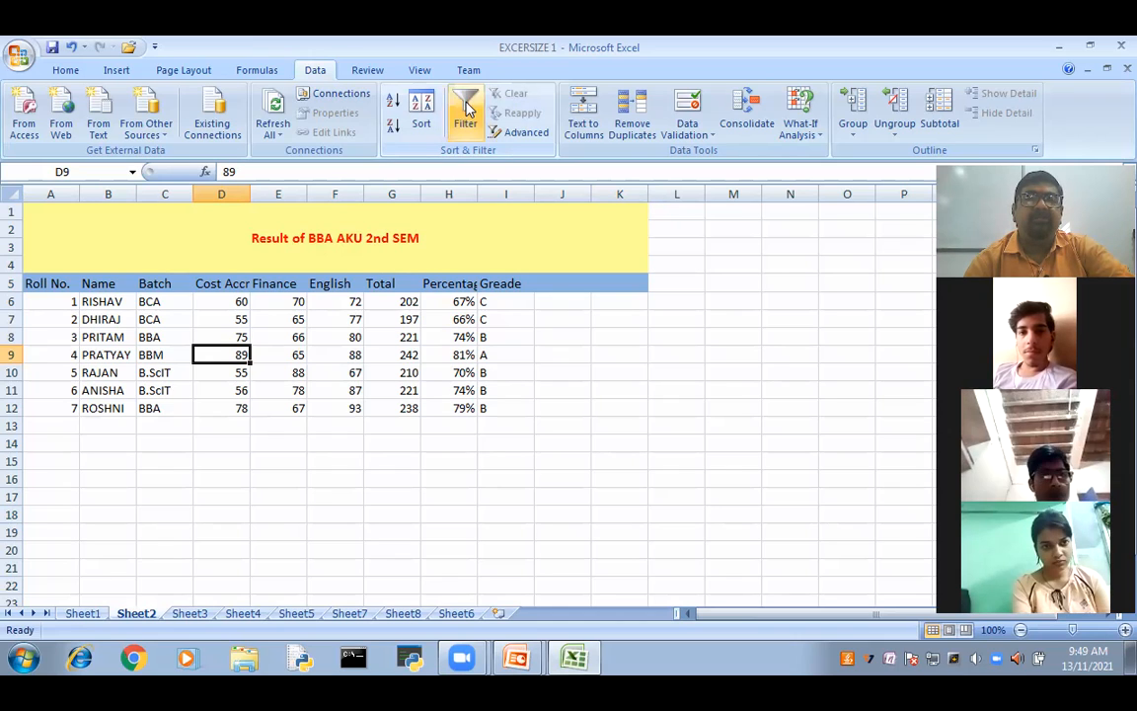
pyautogui.click(468, 111)
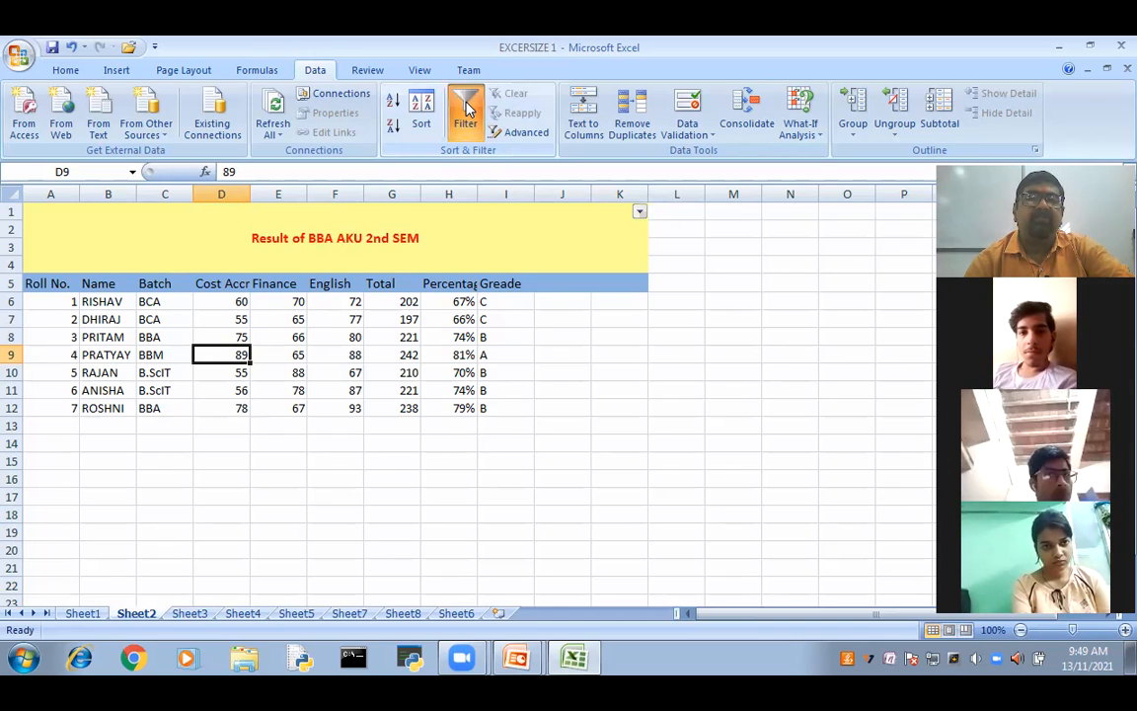
pyautogui.click(468, 110)
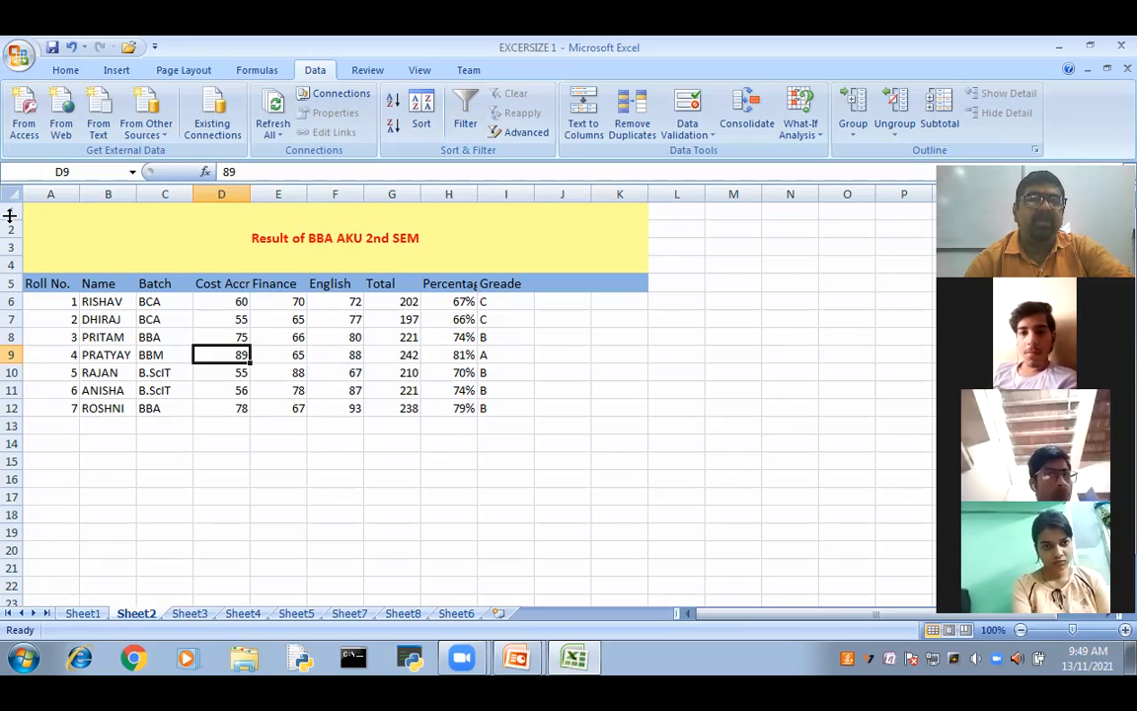
# Step: Turn on filtering for the result table's header row, A5:I5
pyautogui.moveTo(10, 211); pyautogui.dragTo(12, 261)
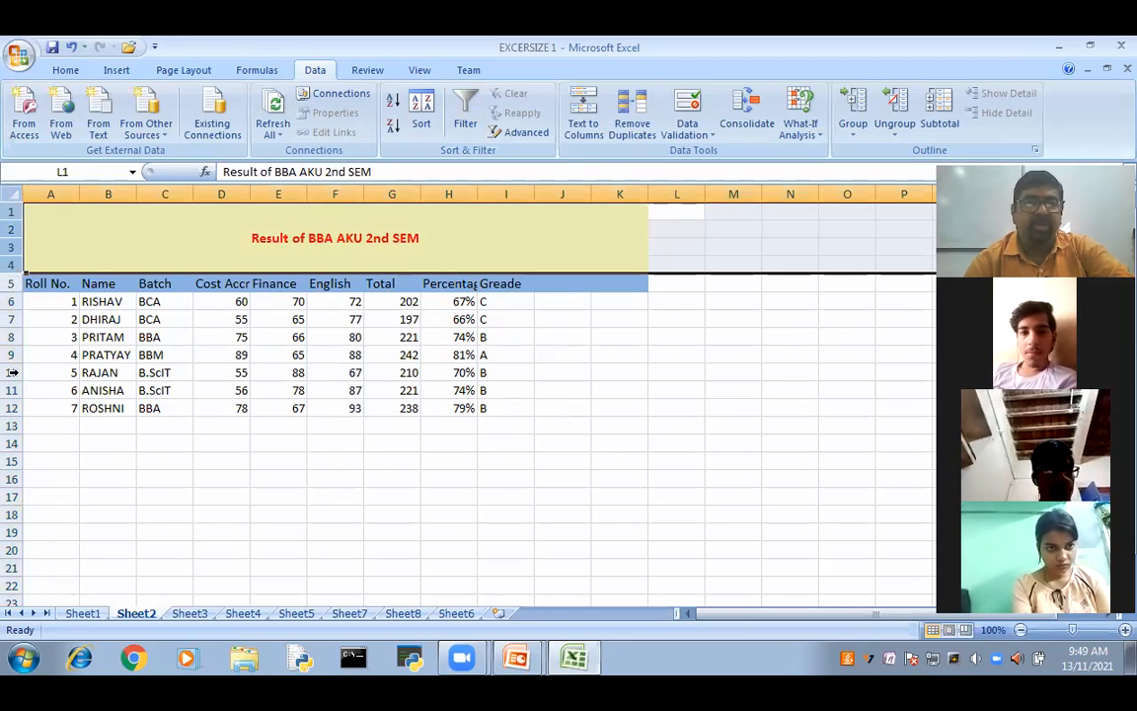
pyautogui.click(620, 497)
pyautogui.click(42, 285)
pyautogui.moveTo(303, 284); pyautogui.dragTo(495, 281)
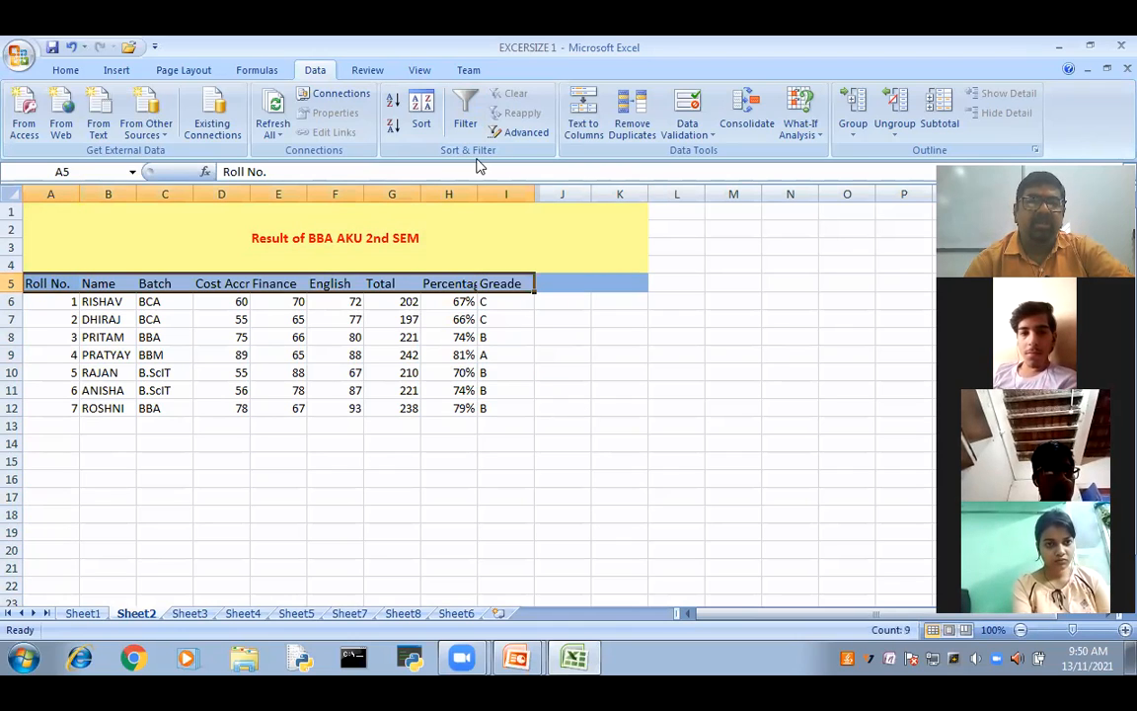
pyautogui.click(464, 101)
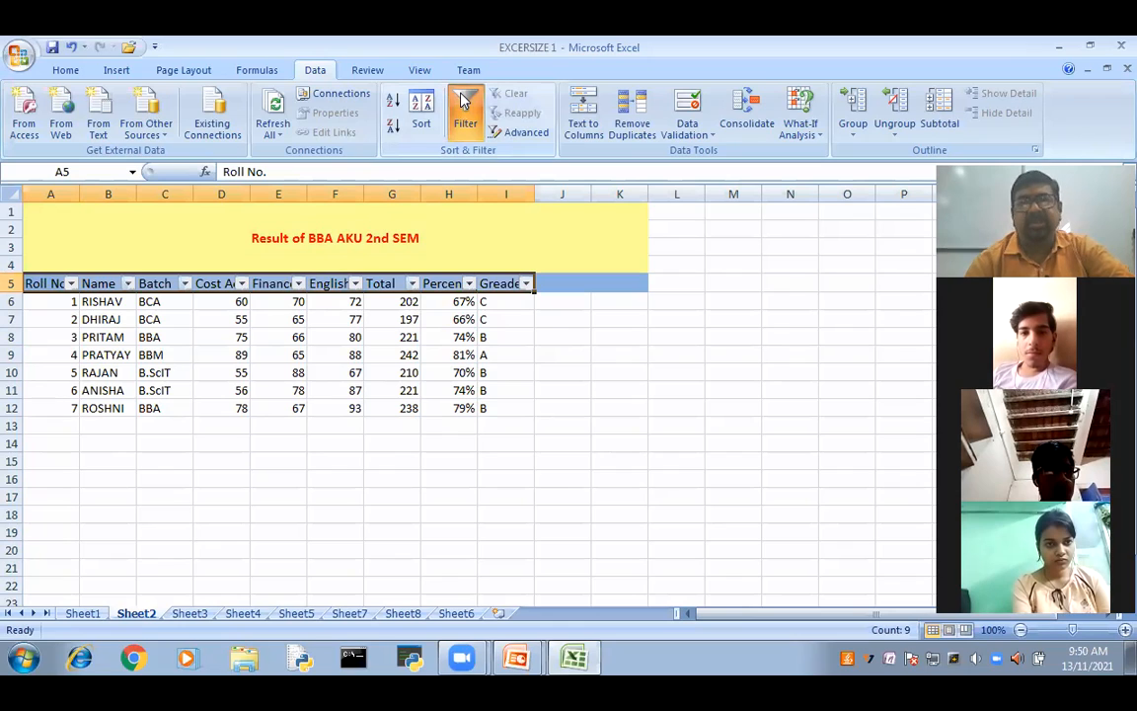
pyautogui.click(618, 410)
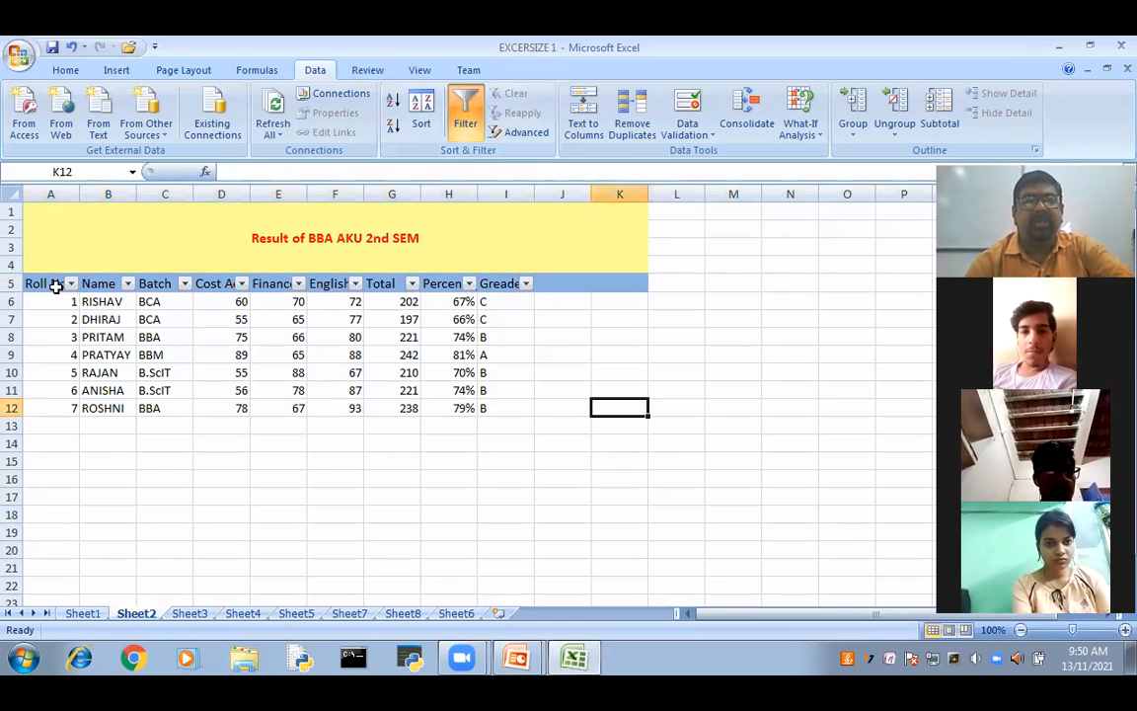
# Step: Apply All Borders to the result table range A5:I12
pyautogui.moveTo(46, 289); pyautogui.dragTo(241, 404)
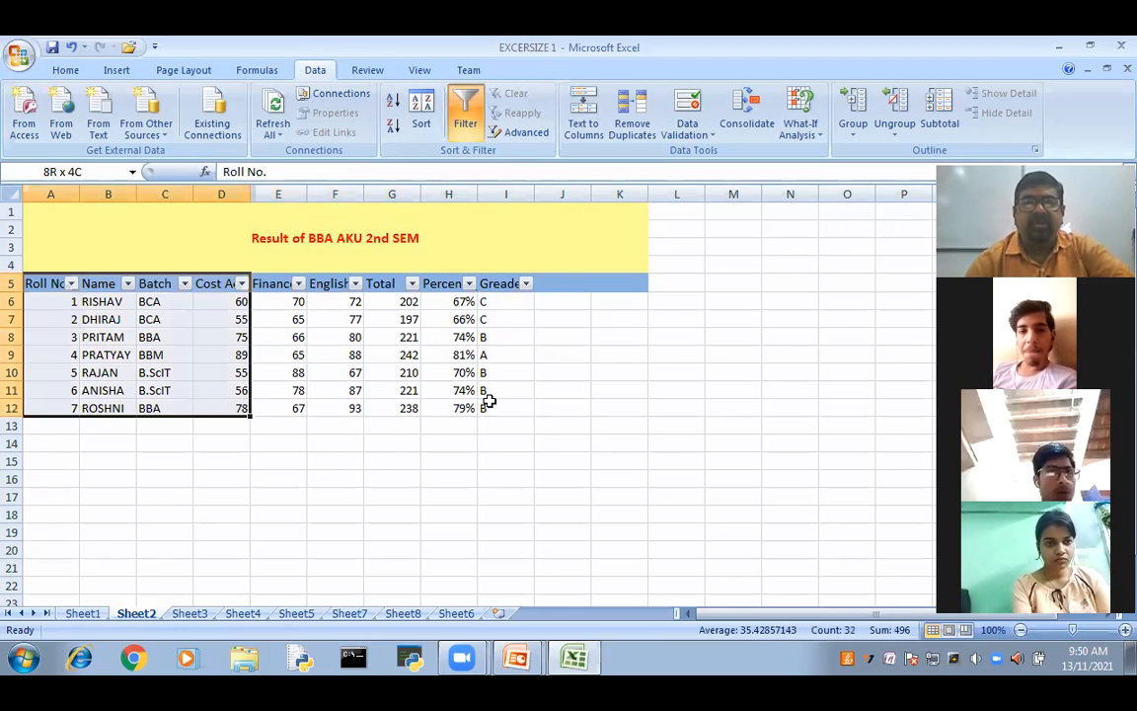
pyautogui.moveTo(487, 401); pyautogui.dragTo(490, 399)
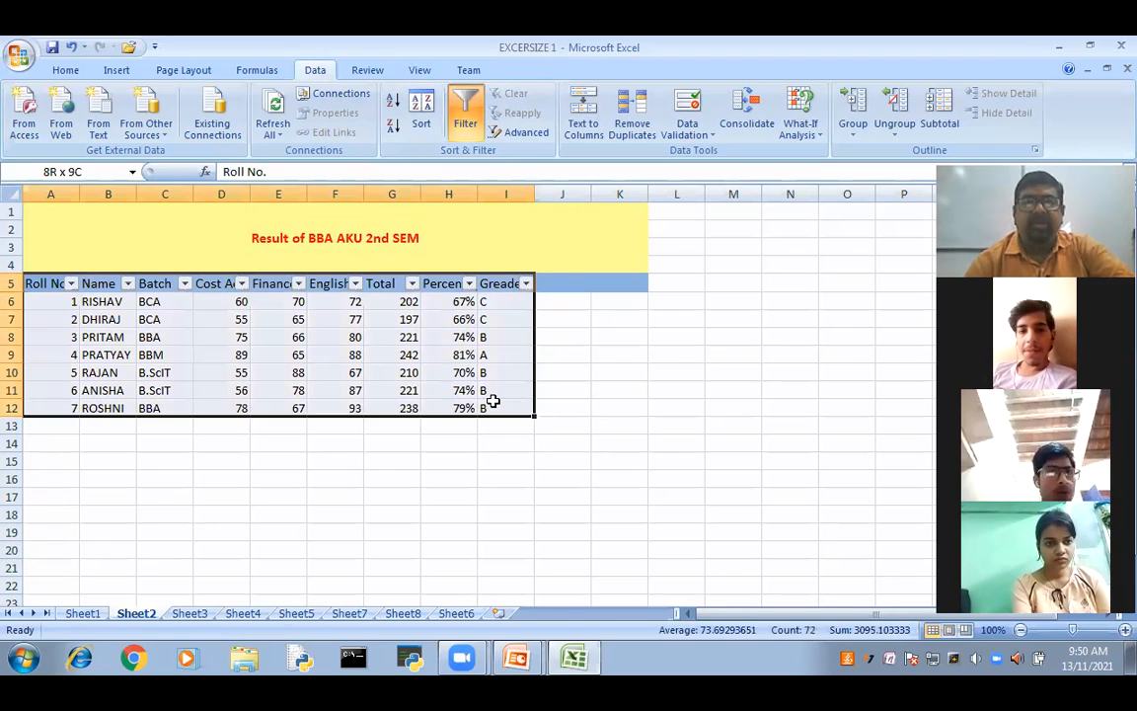
pyautogui.click(56, 66)
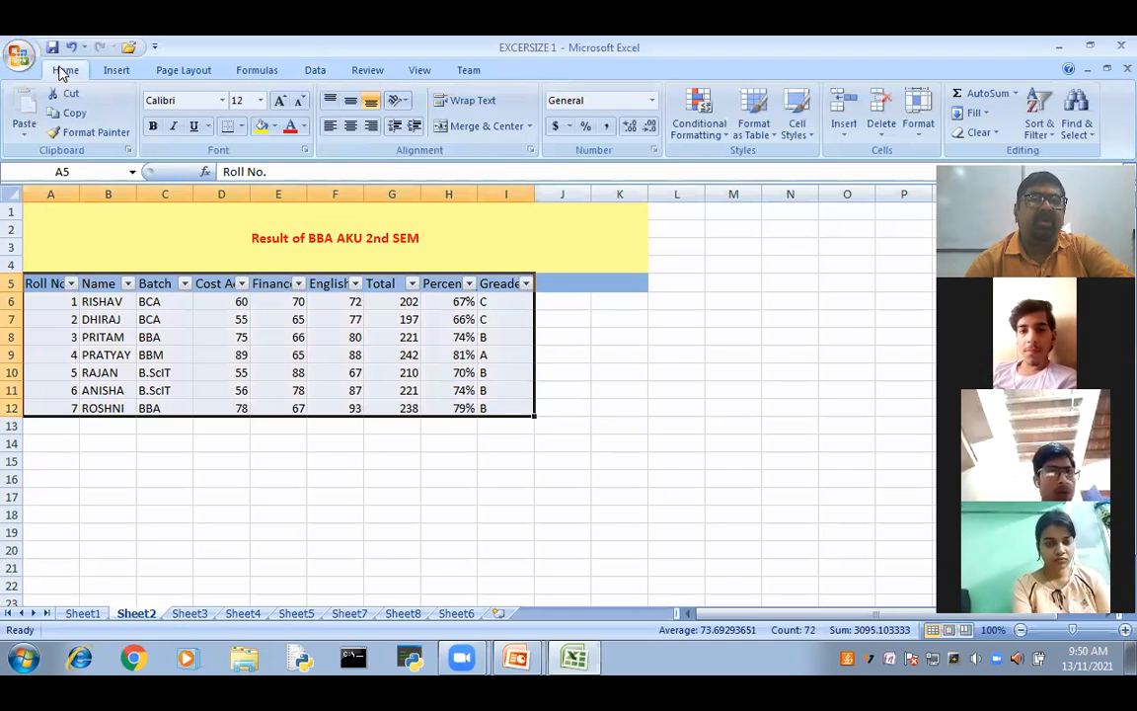
pyautogui.click(240, 126)
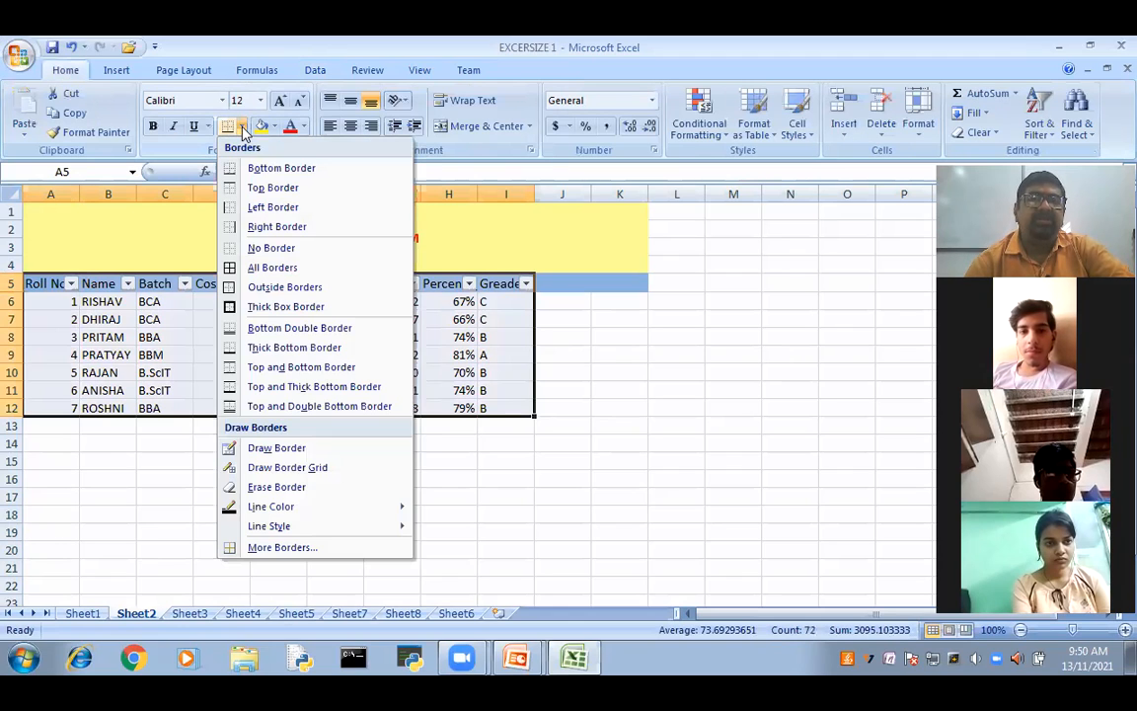
pyautogui.click(241, 267)
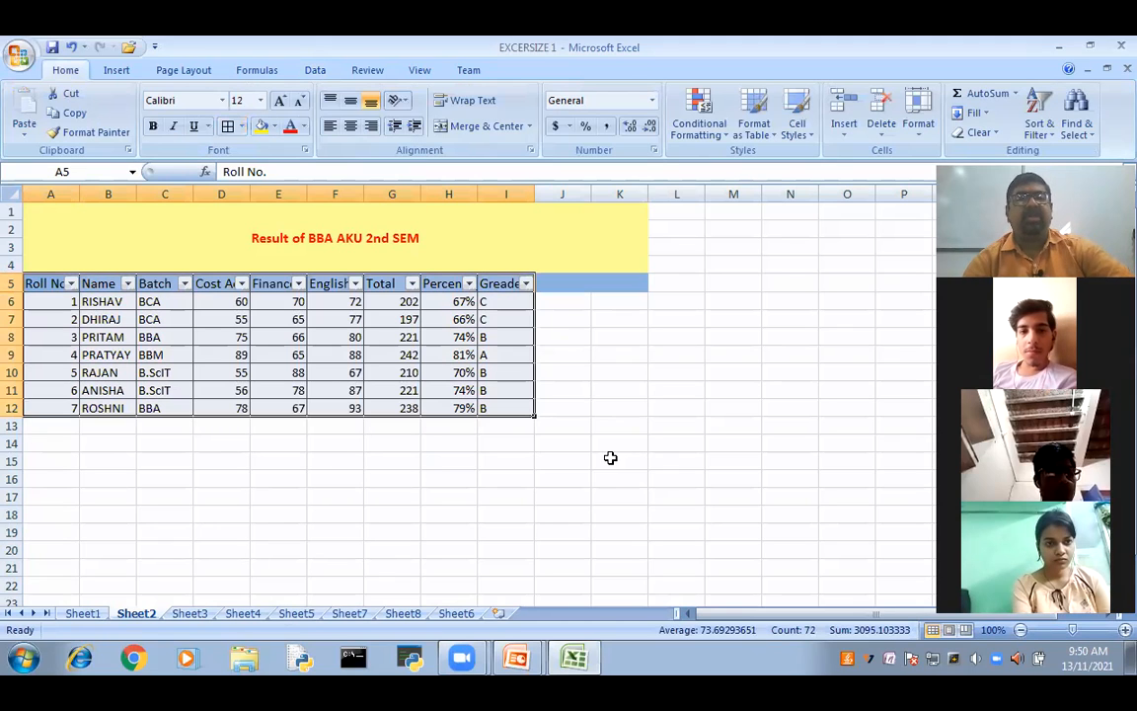
pyautogui.click(609, 458)
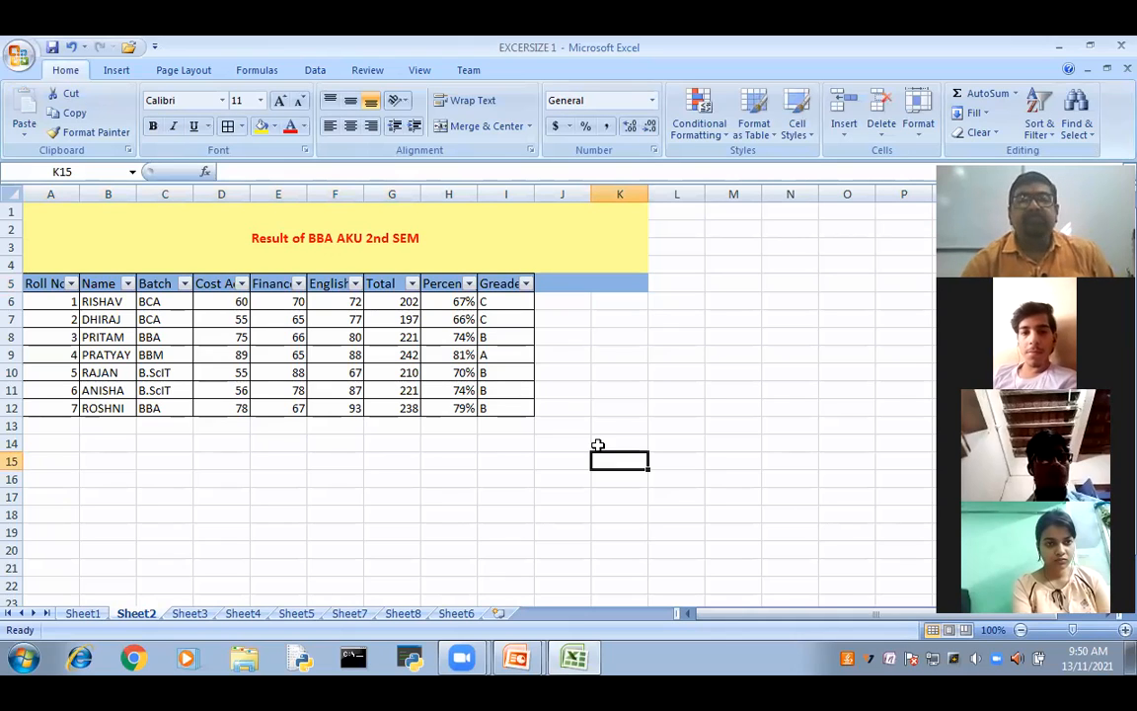
# Step: Filter the Batch column of the result table to show only BCA, and clear the Batch filter again
pyautogui.click(185, 285)
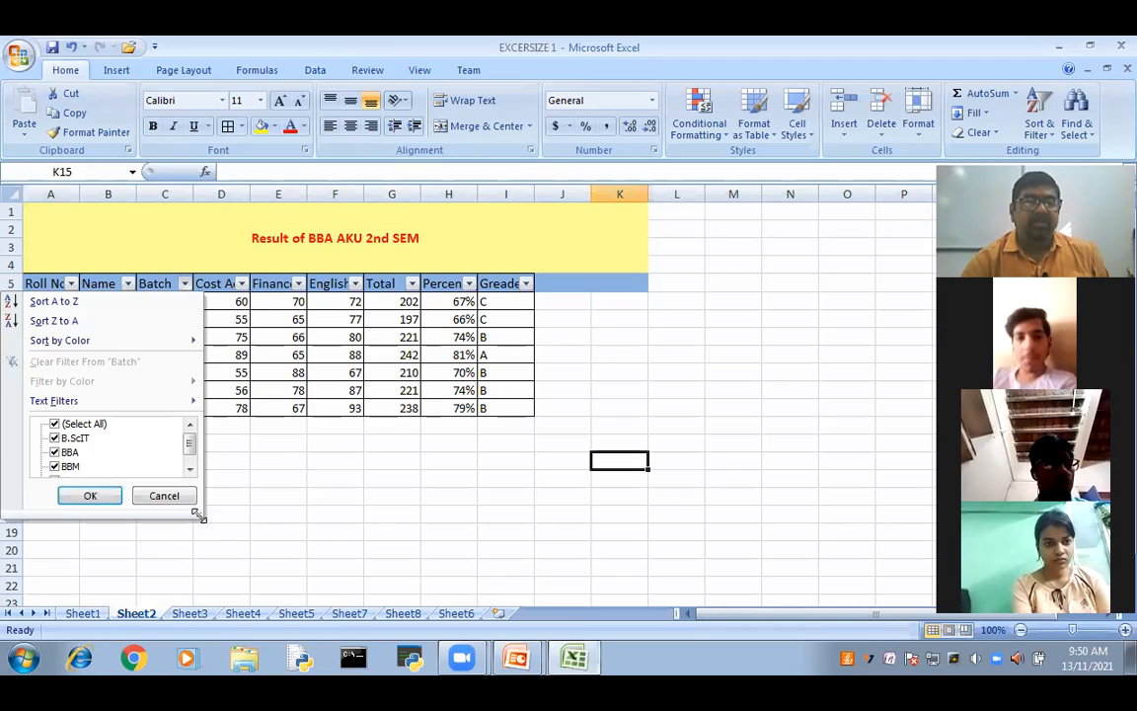
pyautogui.moveTo(245, 583); pyautogui.dragTo(247, 580)
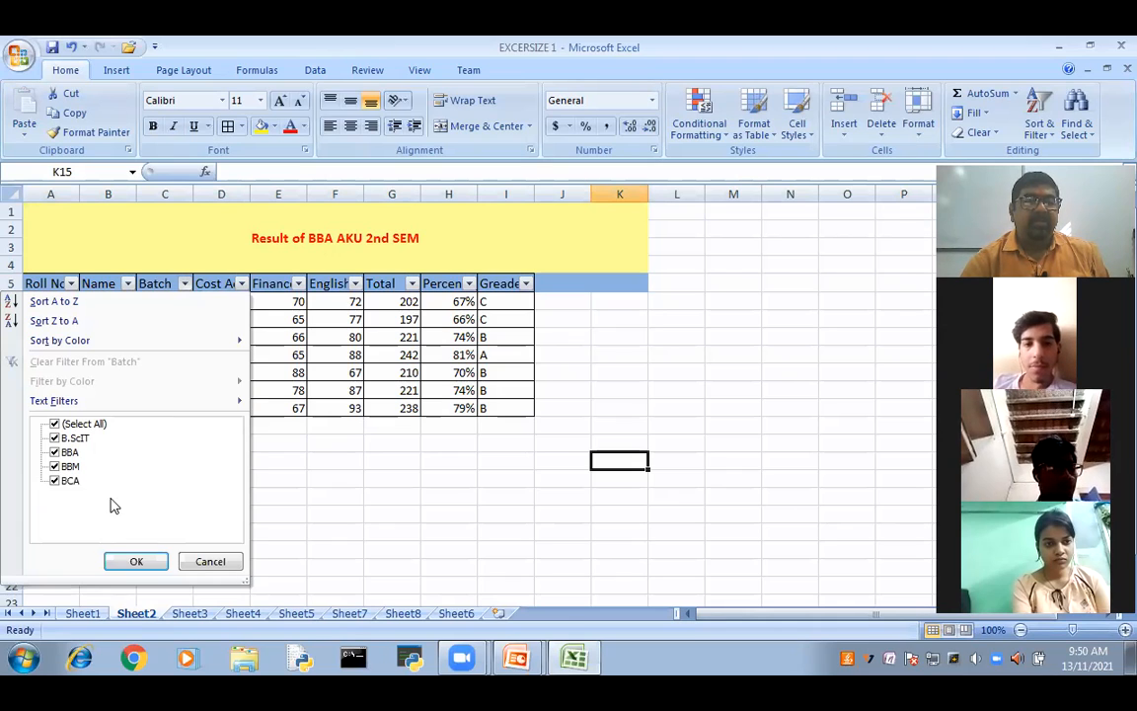
pyautogui.click(85, 425)
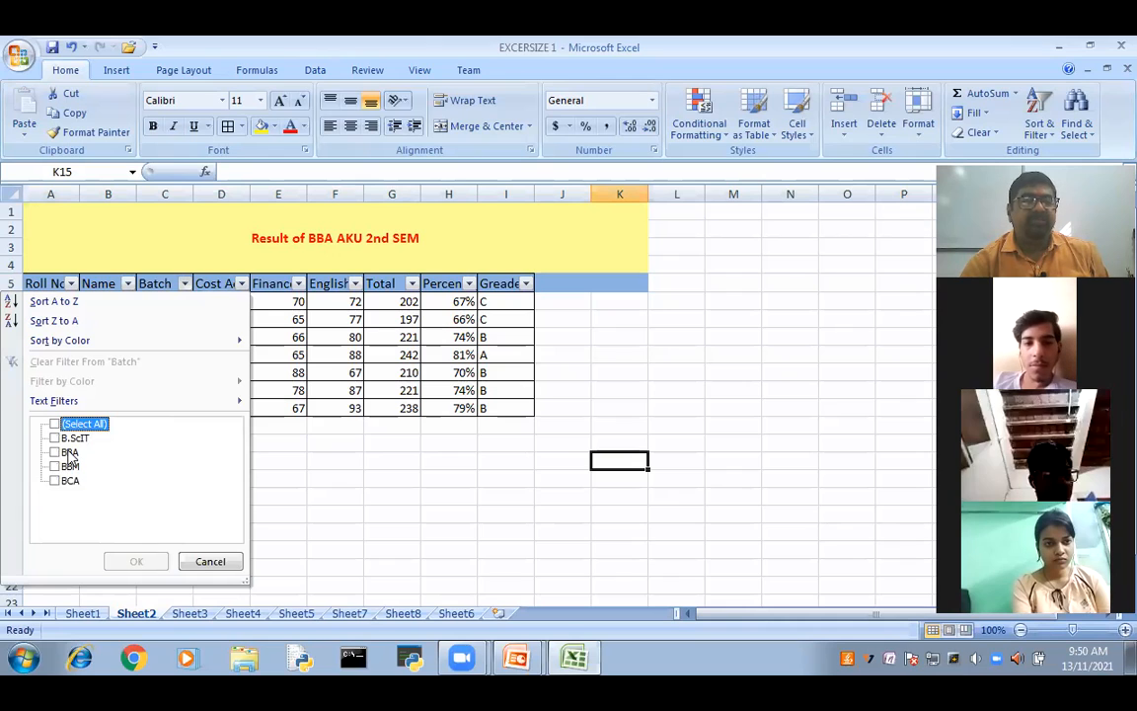
pyautogui.click(56, 482)
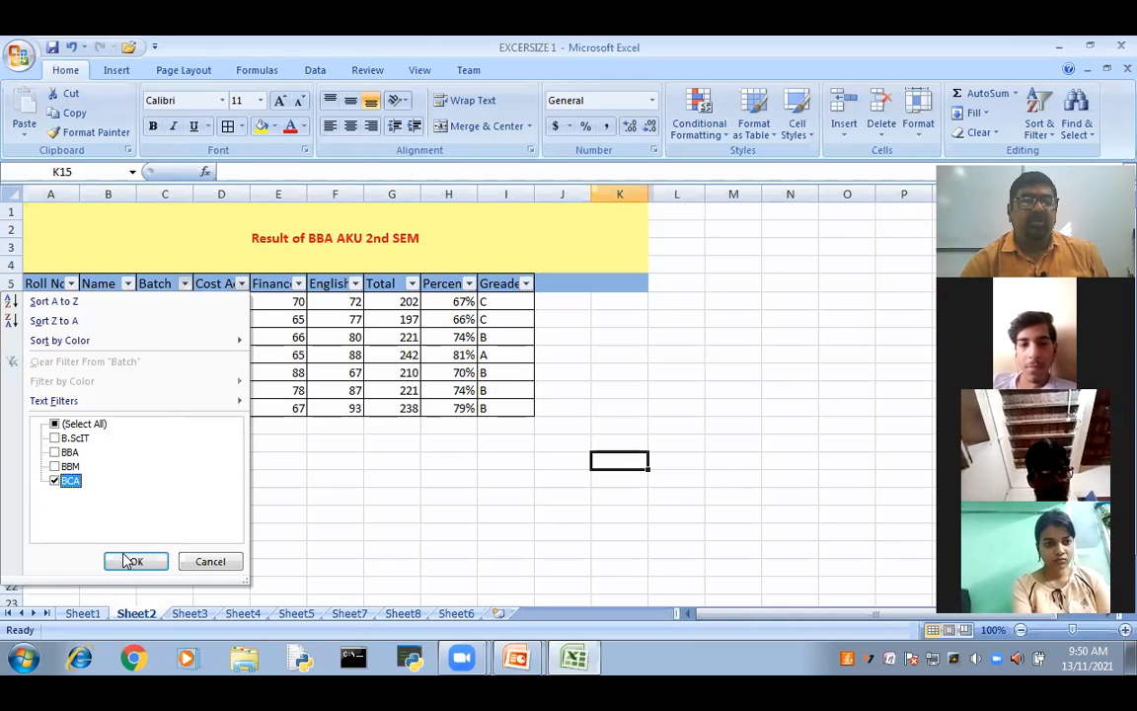
pyautogui.press('Return')
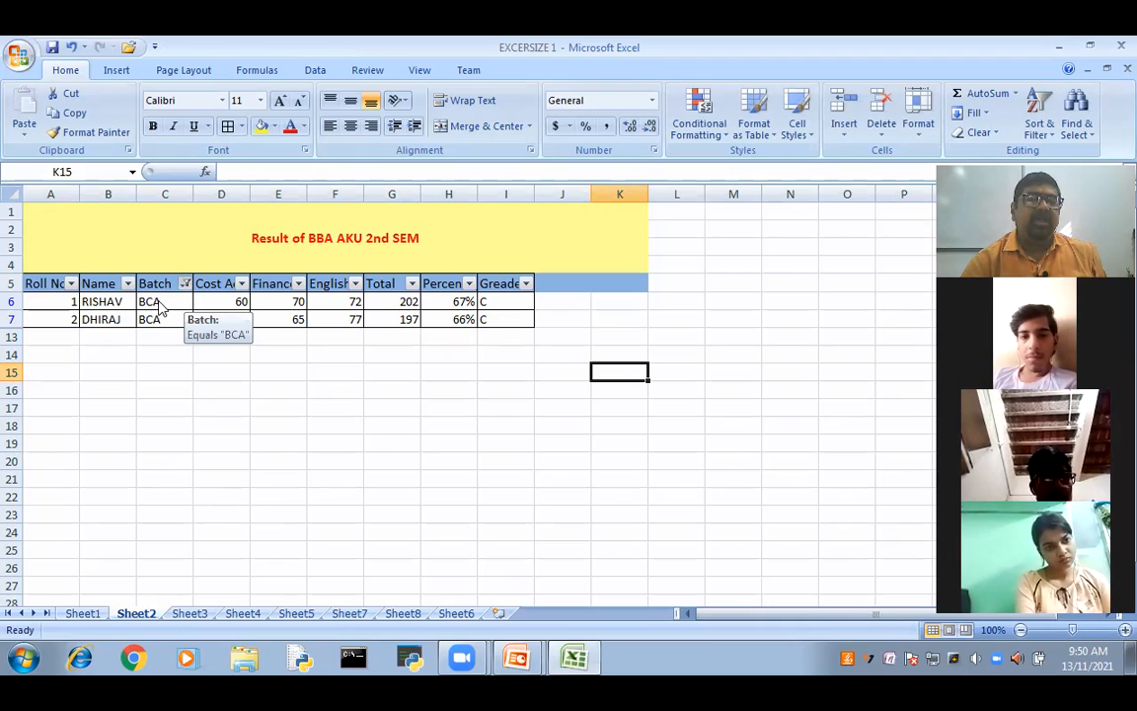
pyautogui.click(185, 283)
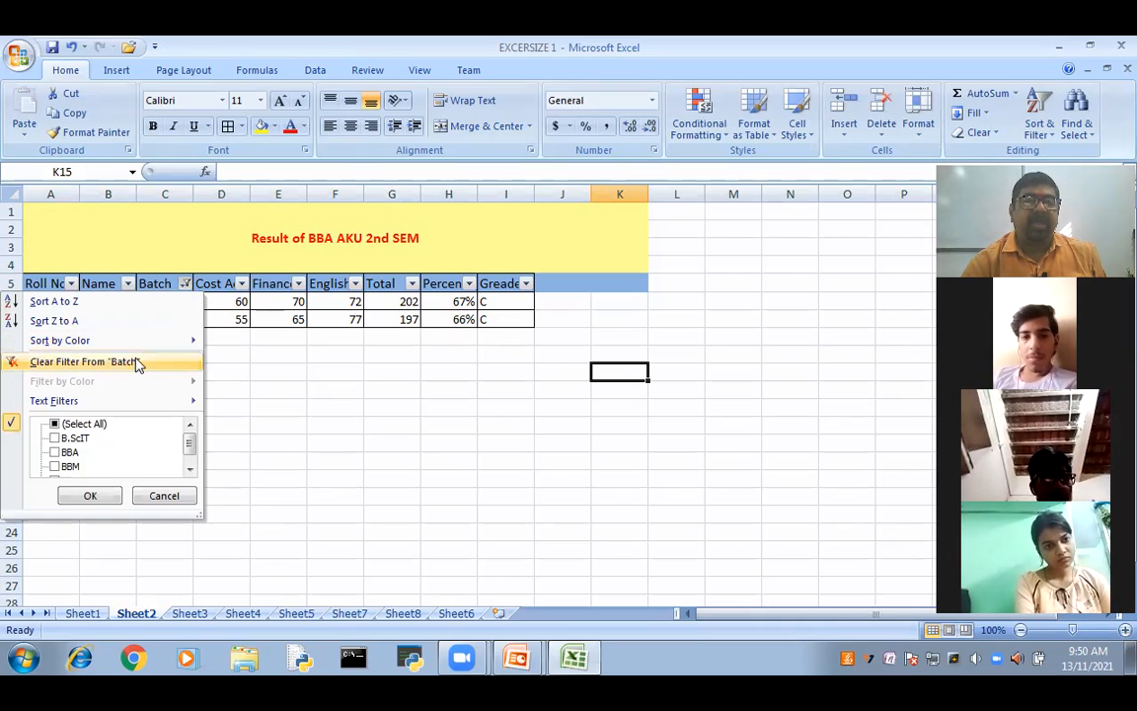
pyautogui.click(138, 363)
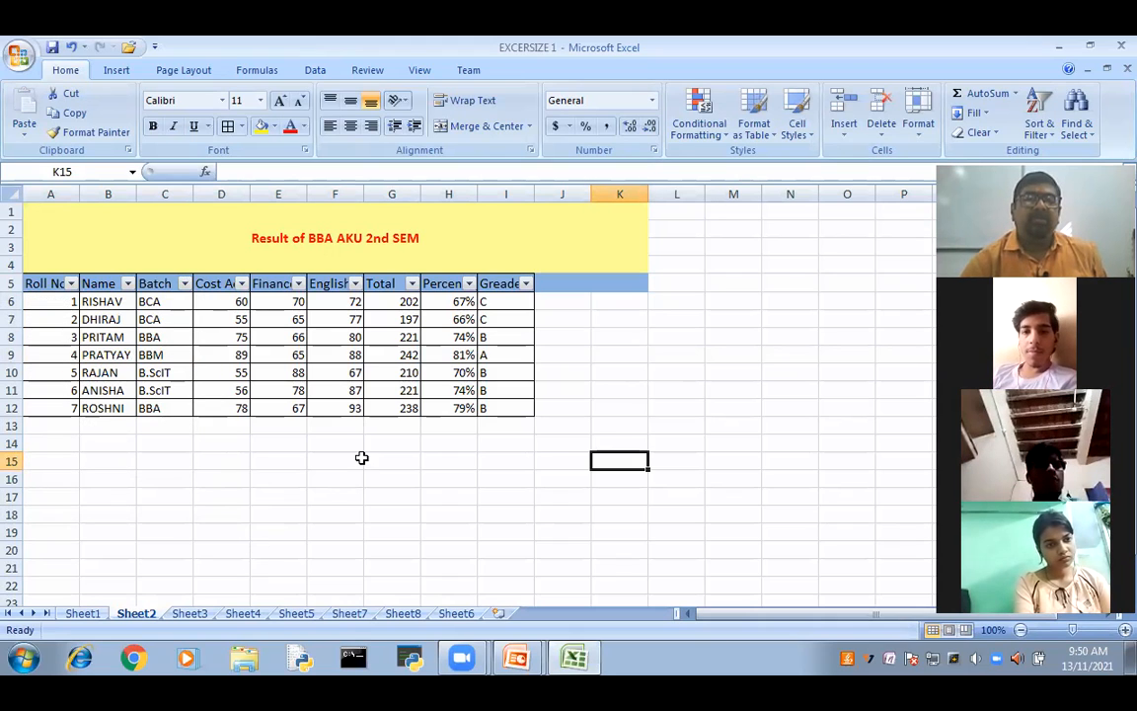
# Step: Filter the Total column with a Greater Than Or Equal To condition that leaves out the row totalling 197
pyautogui.click(412, 285)
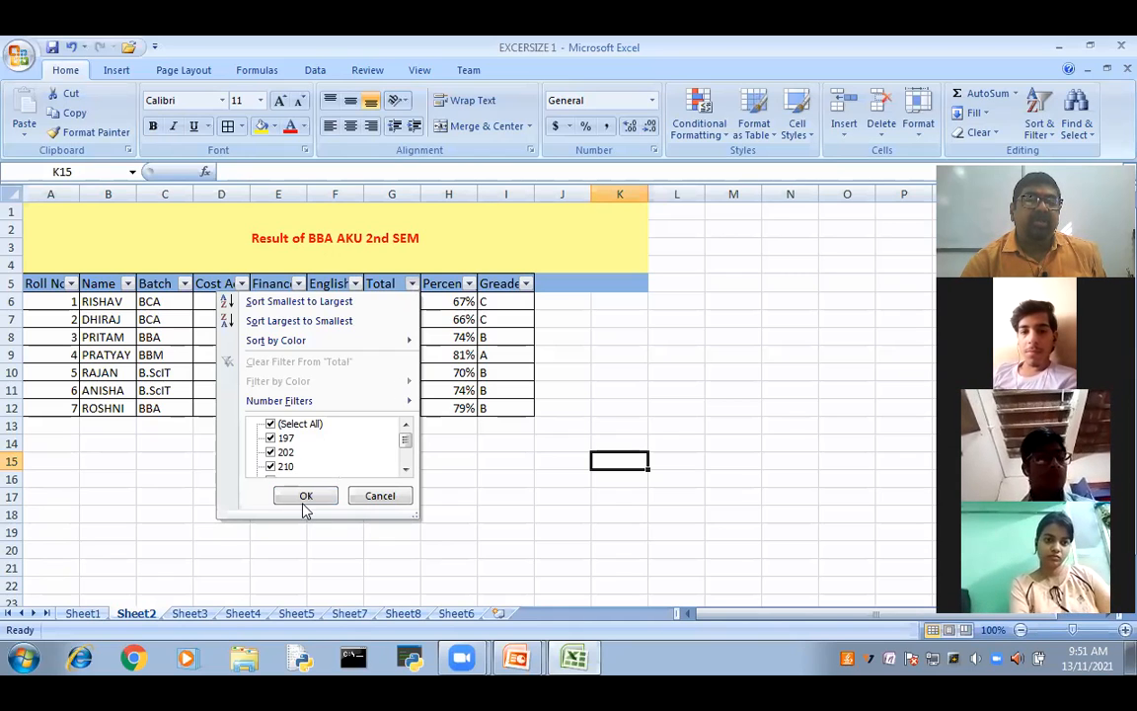
pyautogui.moveTo(312, 404)
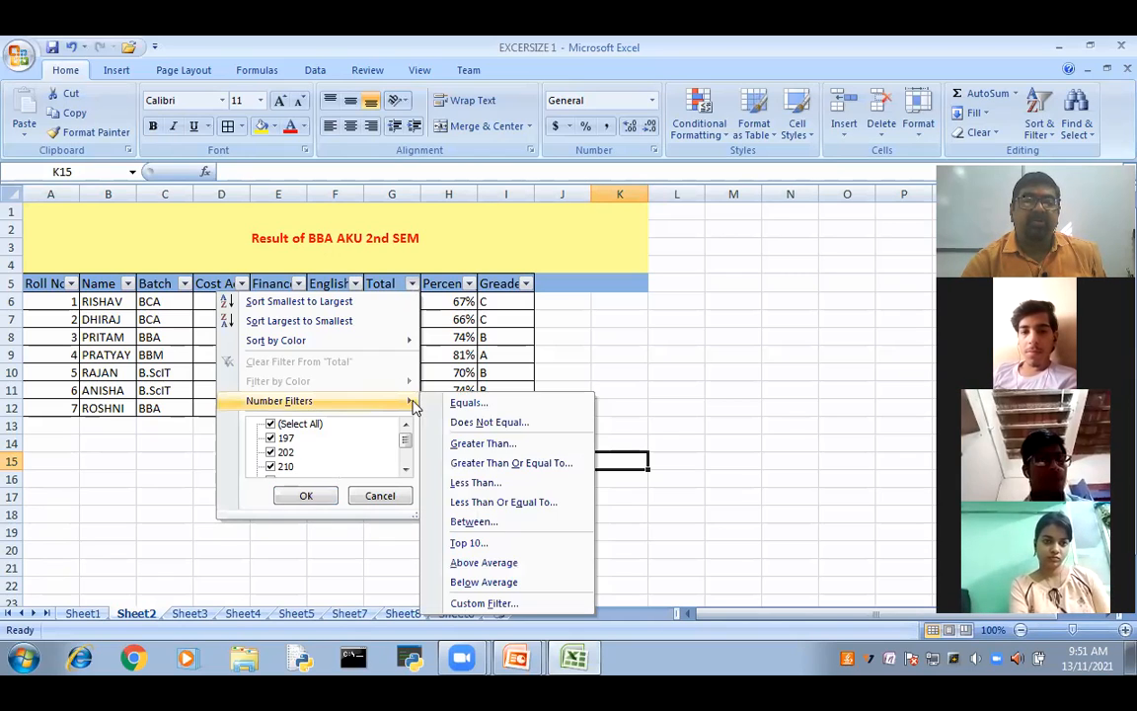
pyautogui.click(522, 464)
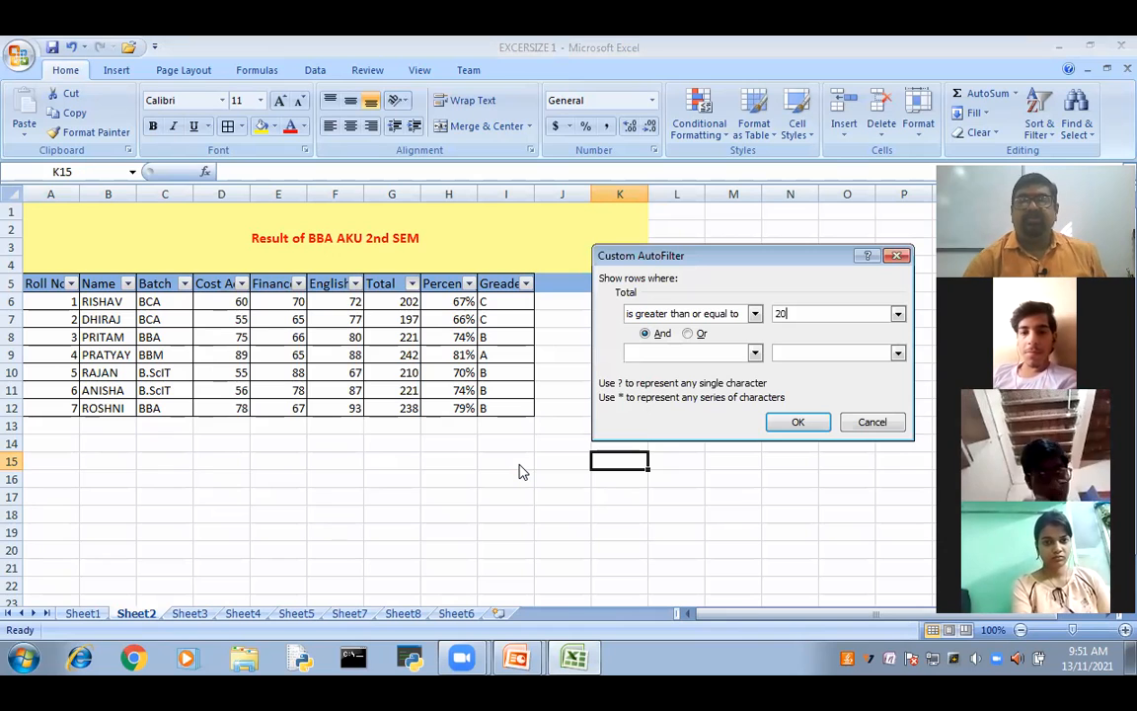
pyautogui.click(787, 422)
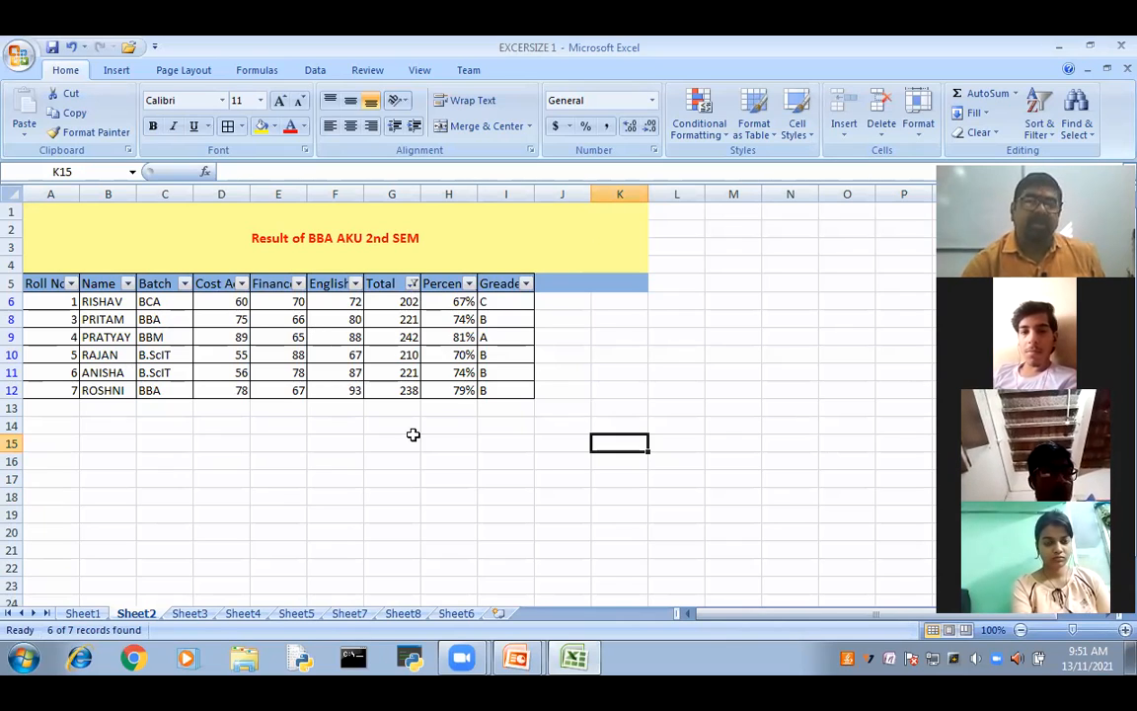
# Step: Filter the Batch column to show only the BBA and BBM students
pyautogui.click(185, 283)
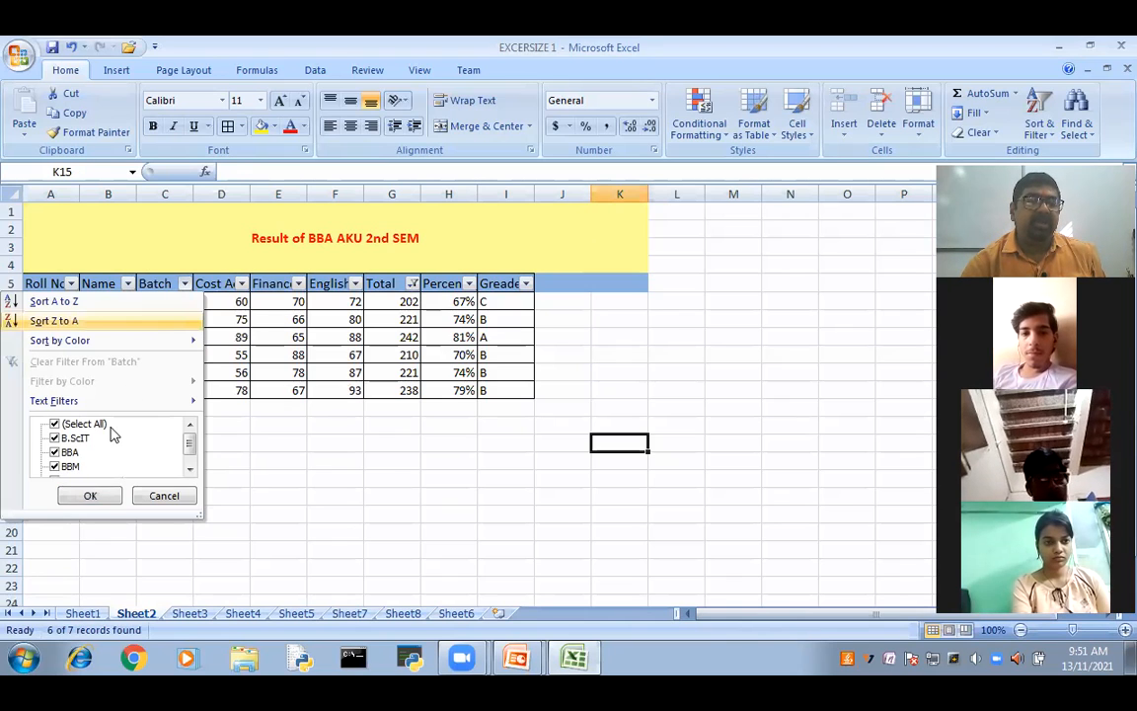
pyautogui.click(189, 469)
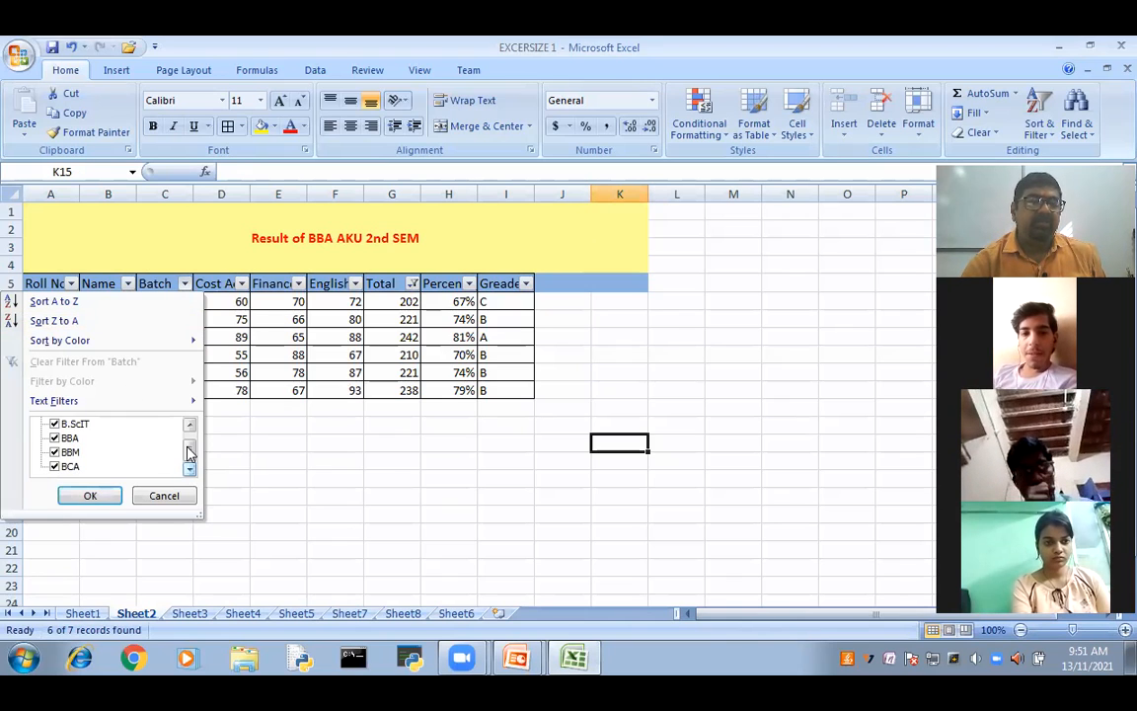
pyautogui.scroll(1, 76, 424)
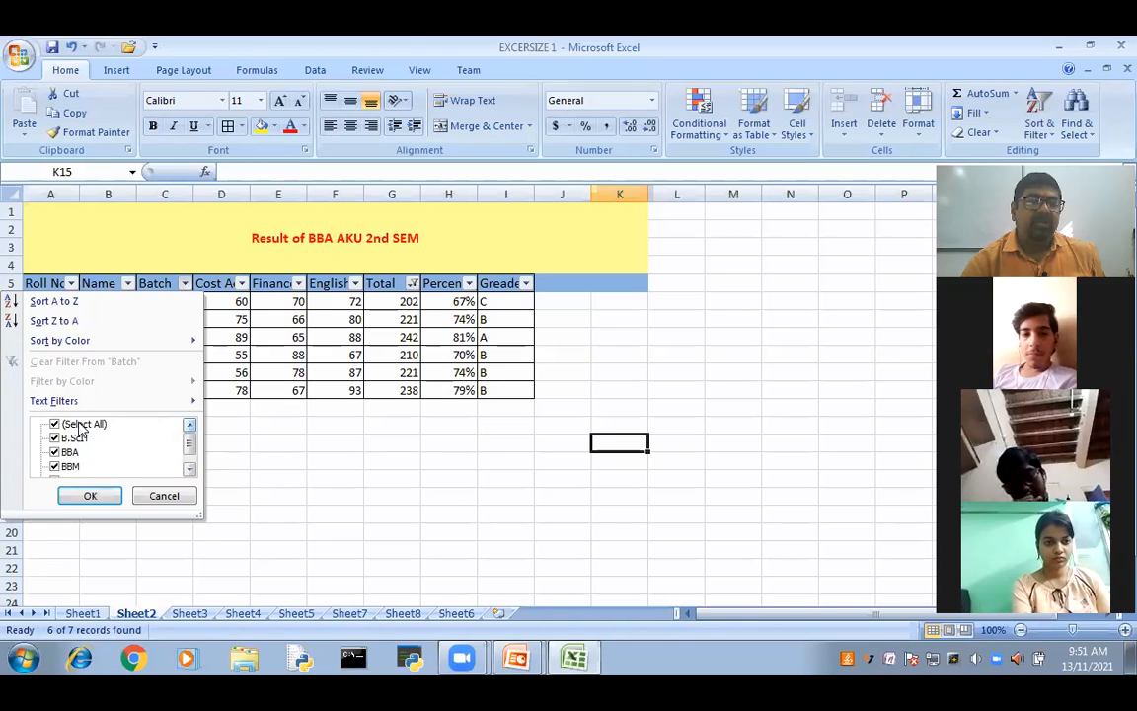
pyautogui.click(76, 423)
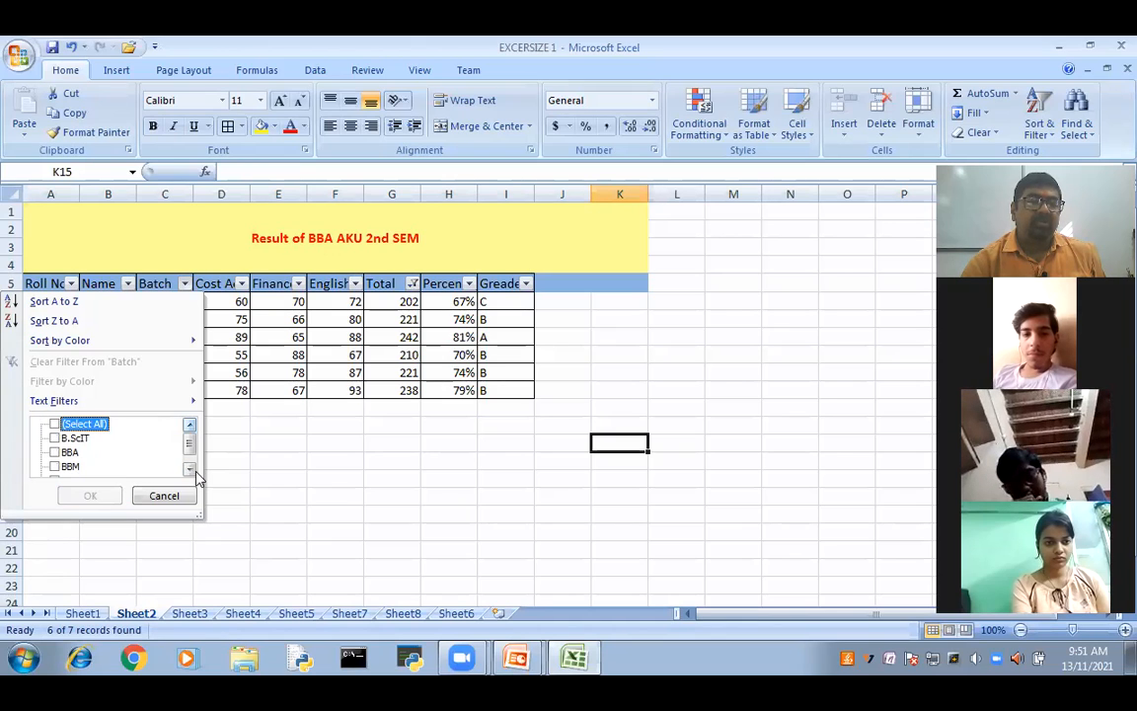
pyautogui.click(54, 452)
pyautogui.click(55, 467)
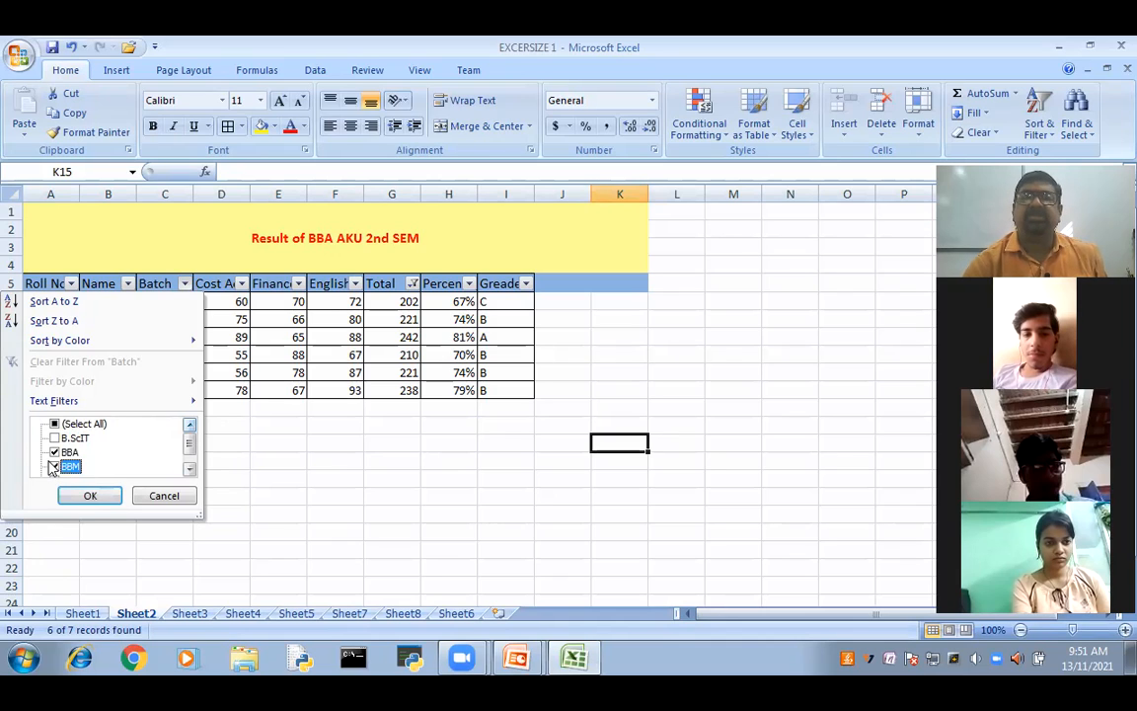
pyautogui.click(97, 498)
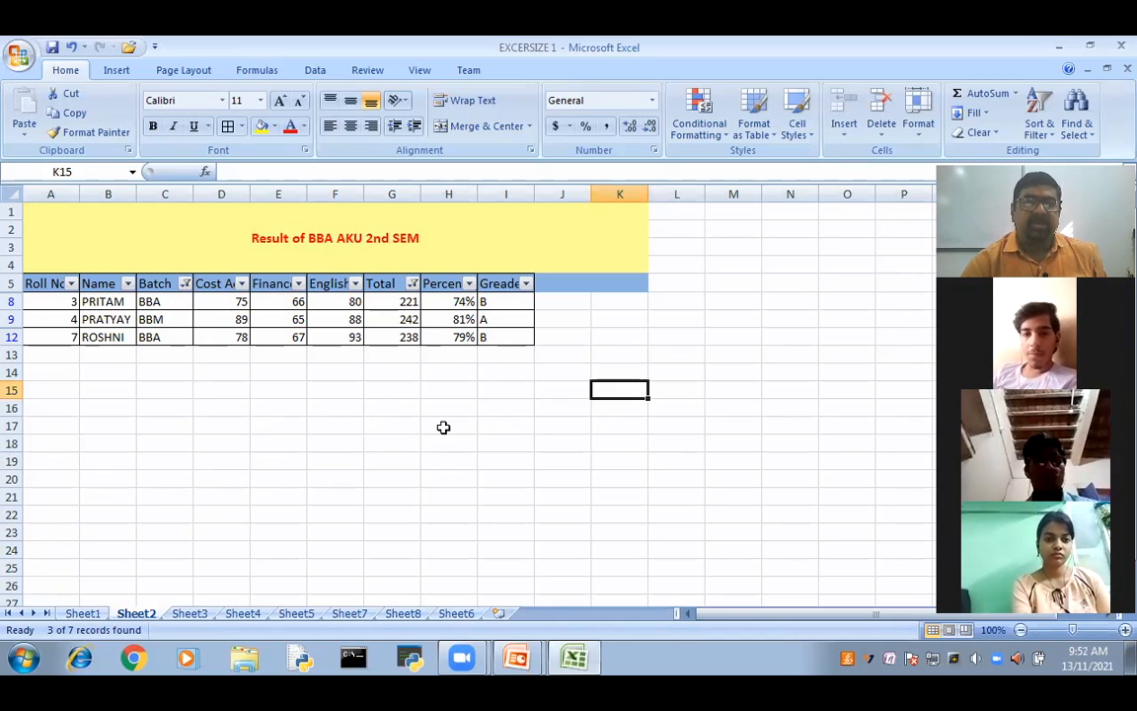
# Step: Clear the filters from both the Batch and Total columns of the result table
pyautogui.click(185, 284)
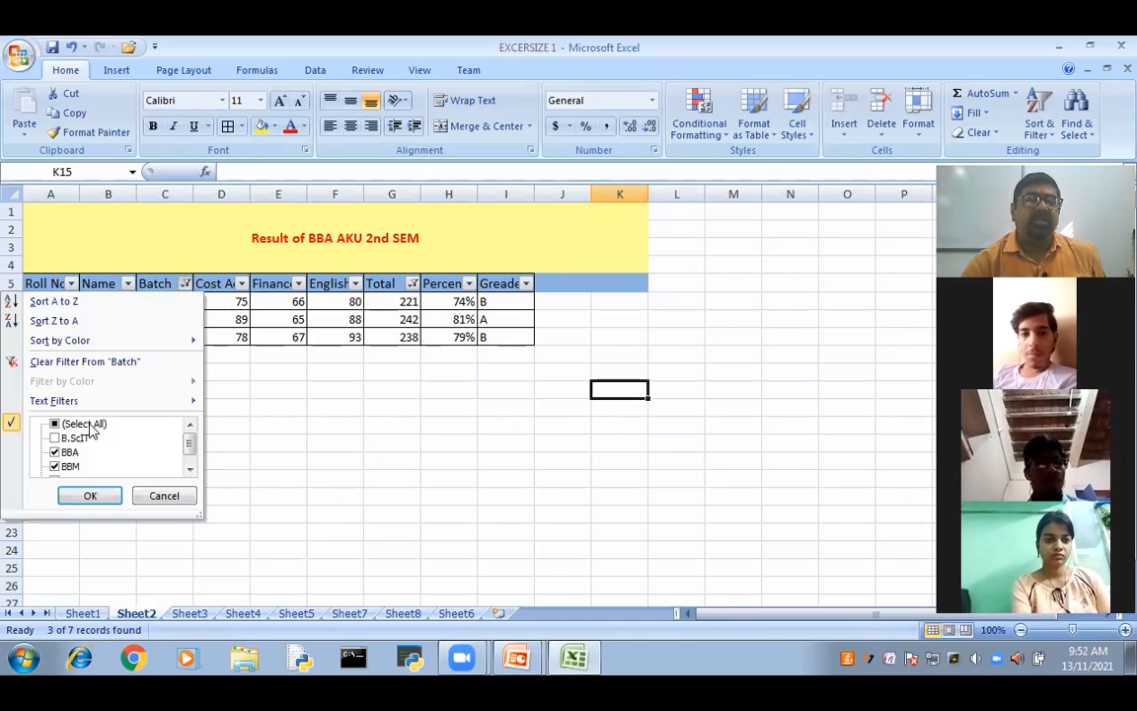
pyautogui.click(135, 363)
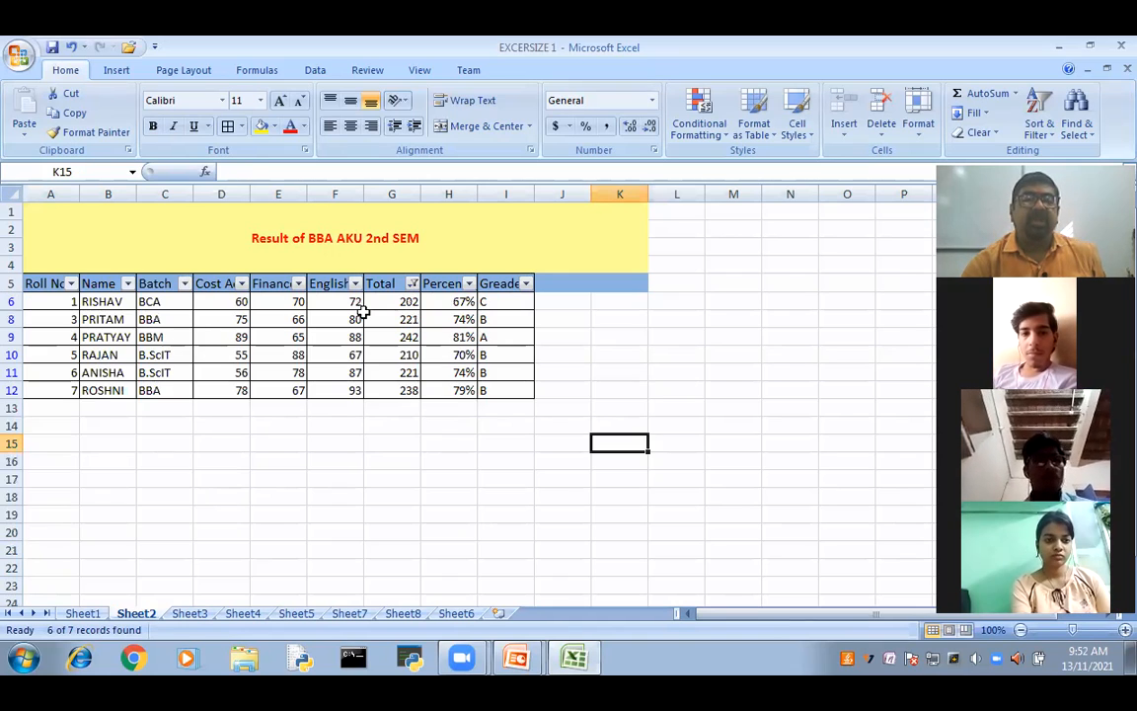
pyautogui.click(413, 283)
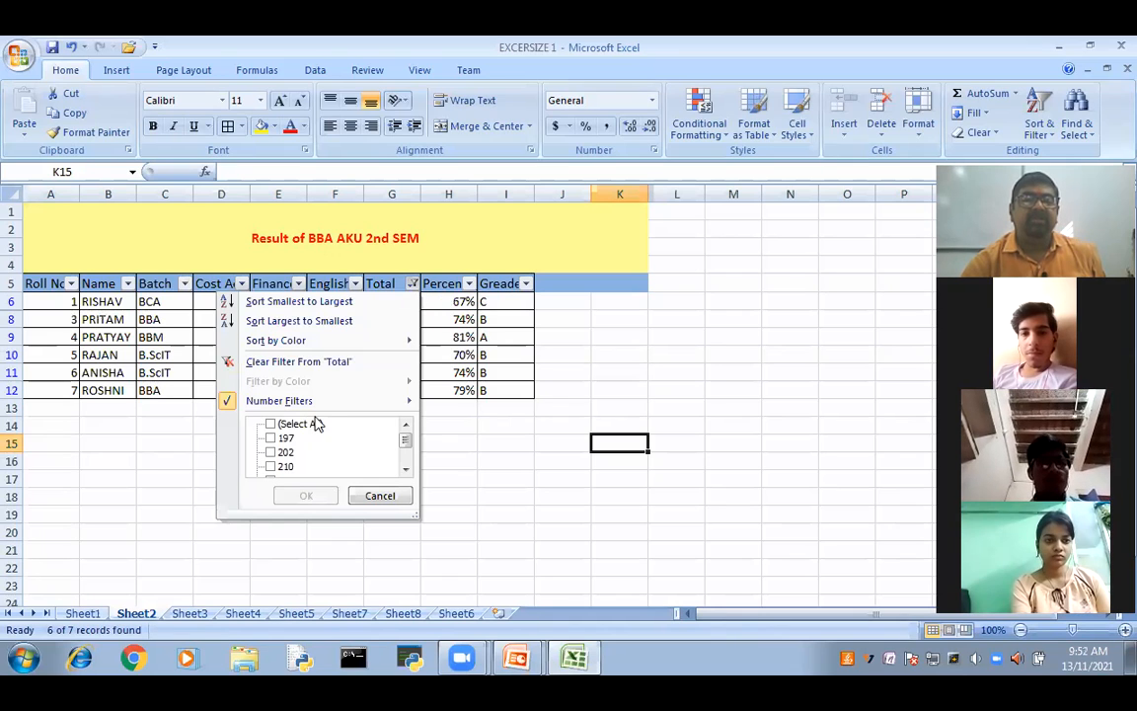
pyautogui.click(286, 364)
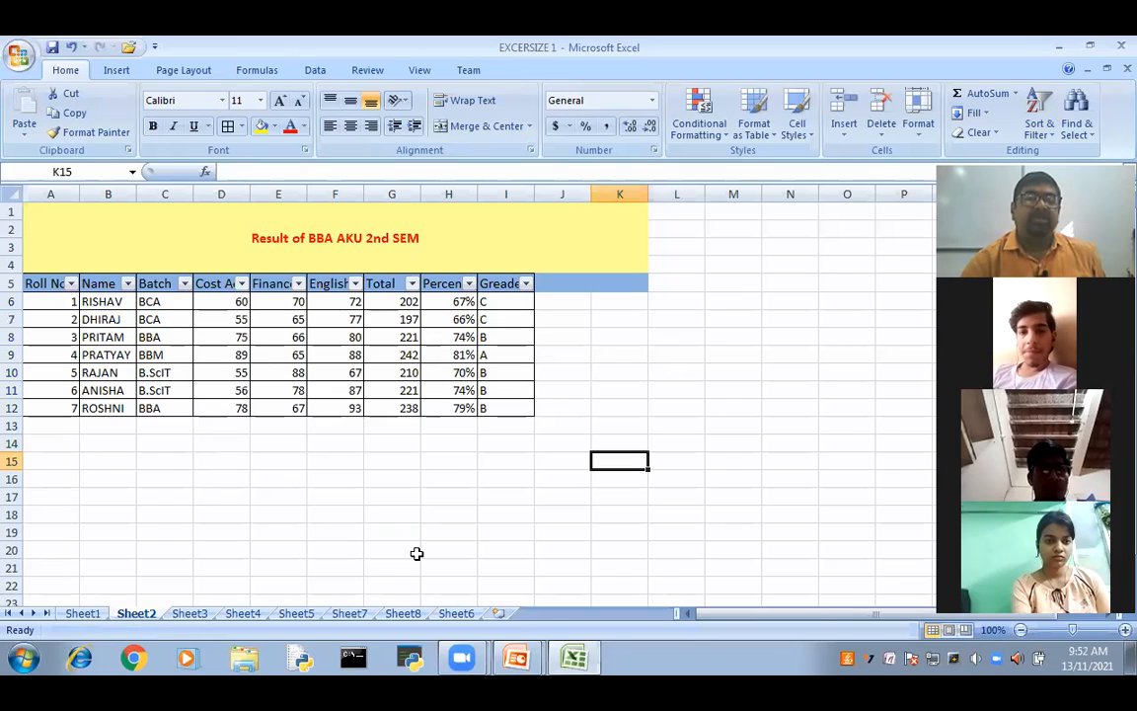
# Step: Sort the result table by the Total column from smallest to largest
pyautogui.click(411, 285)
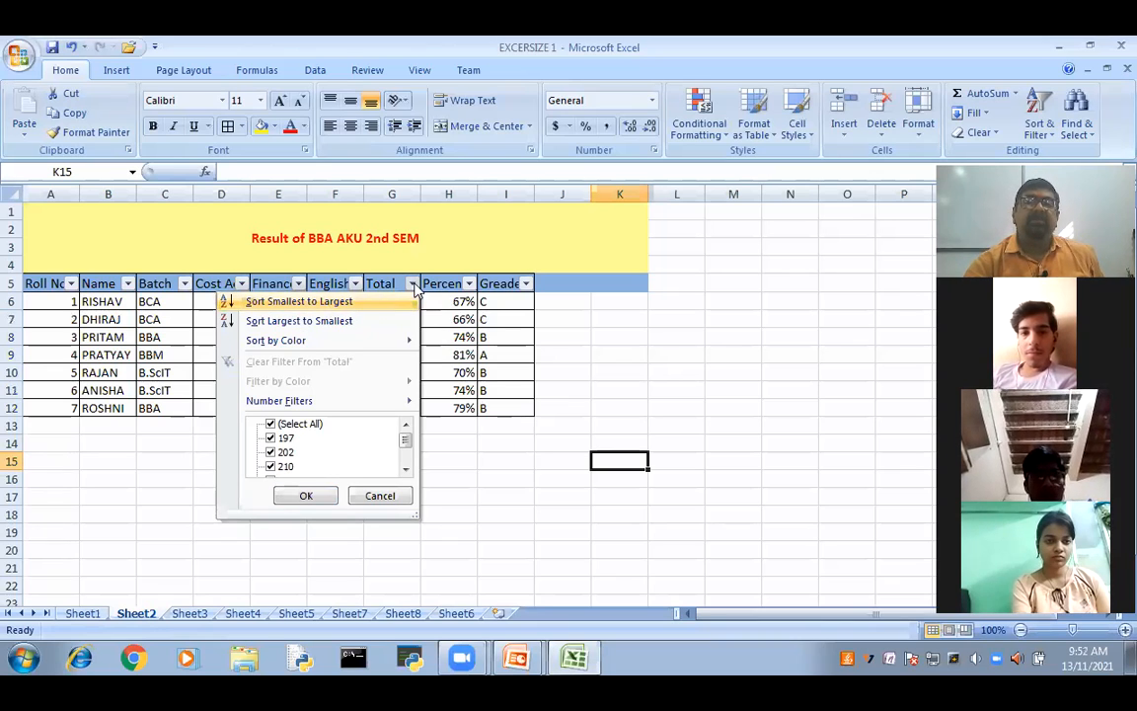
pyautogui.click(645, 148)
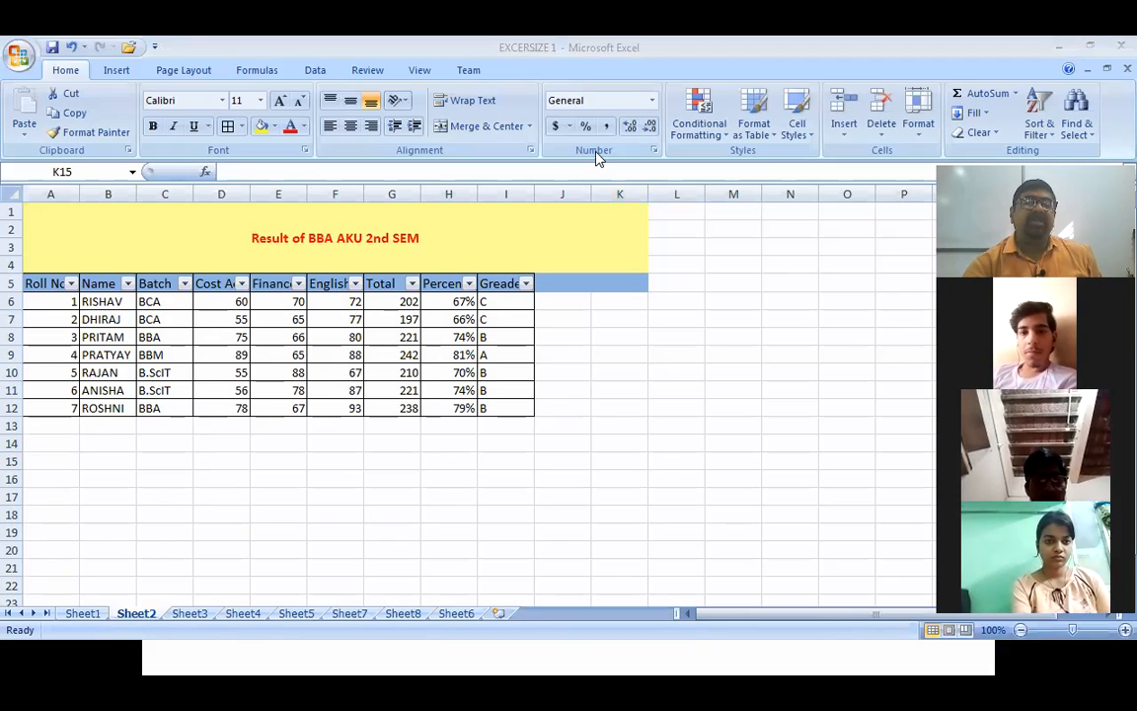
pyautogui.click(412, 287)
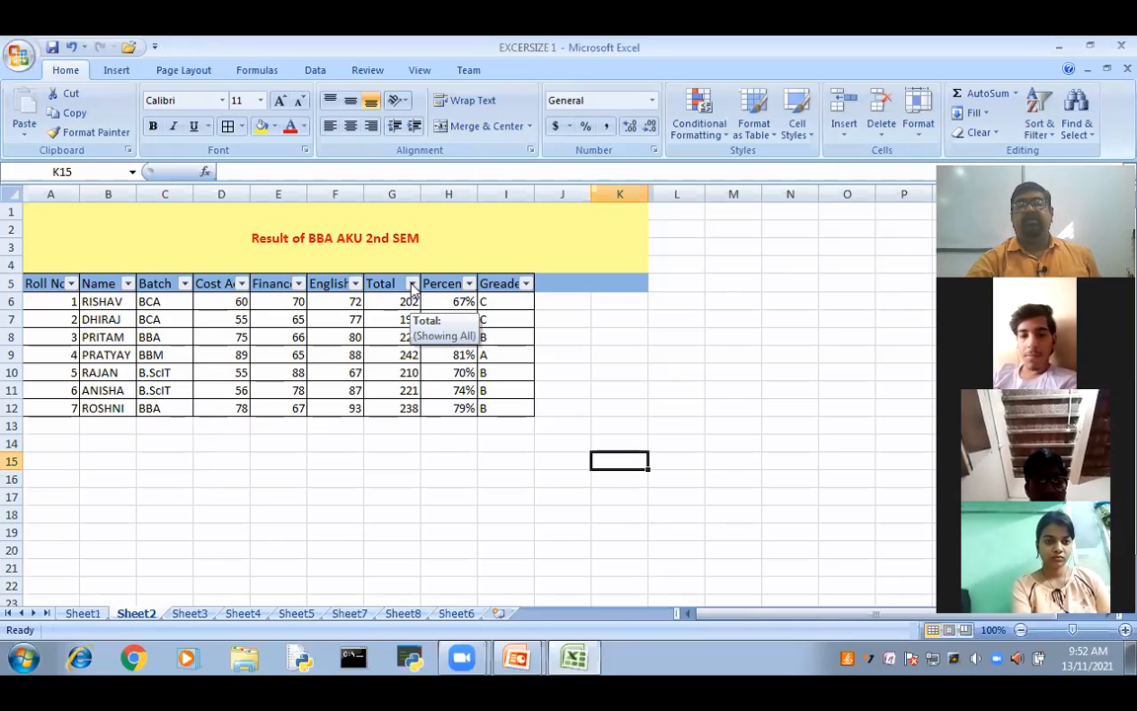
pyautogui.click(411, 285)
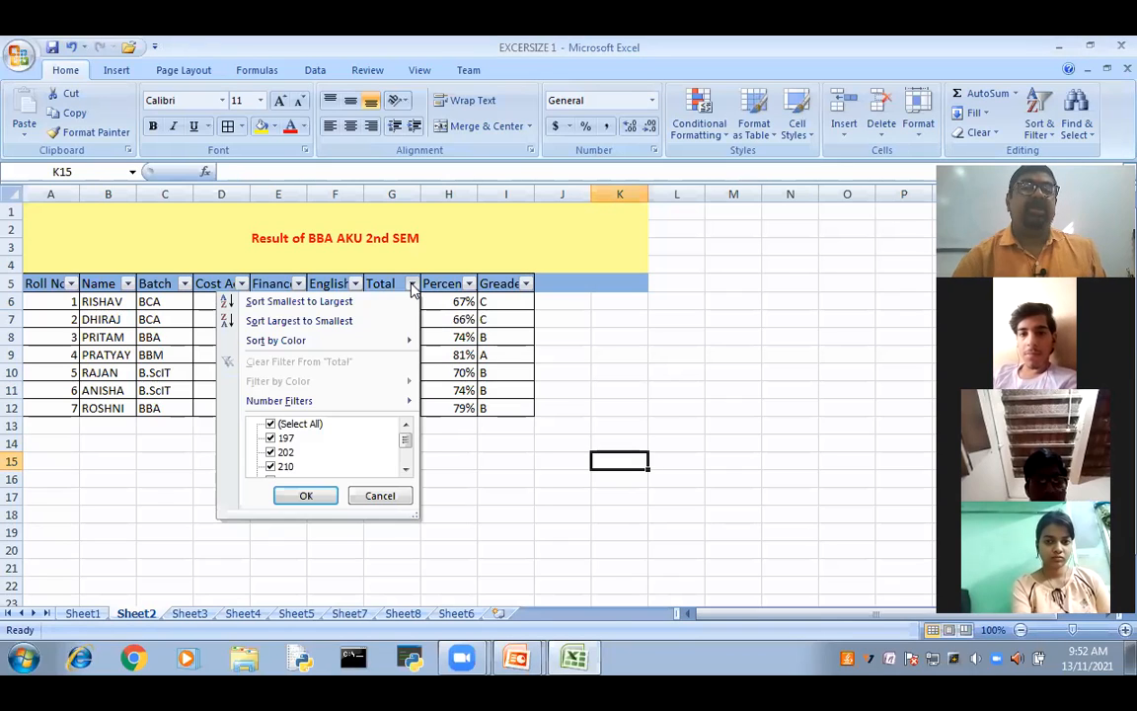
pyautogui.click(306, 301)
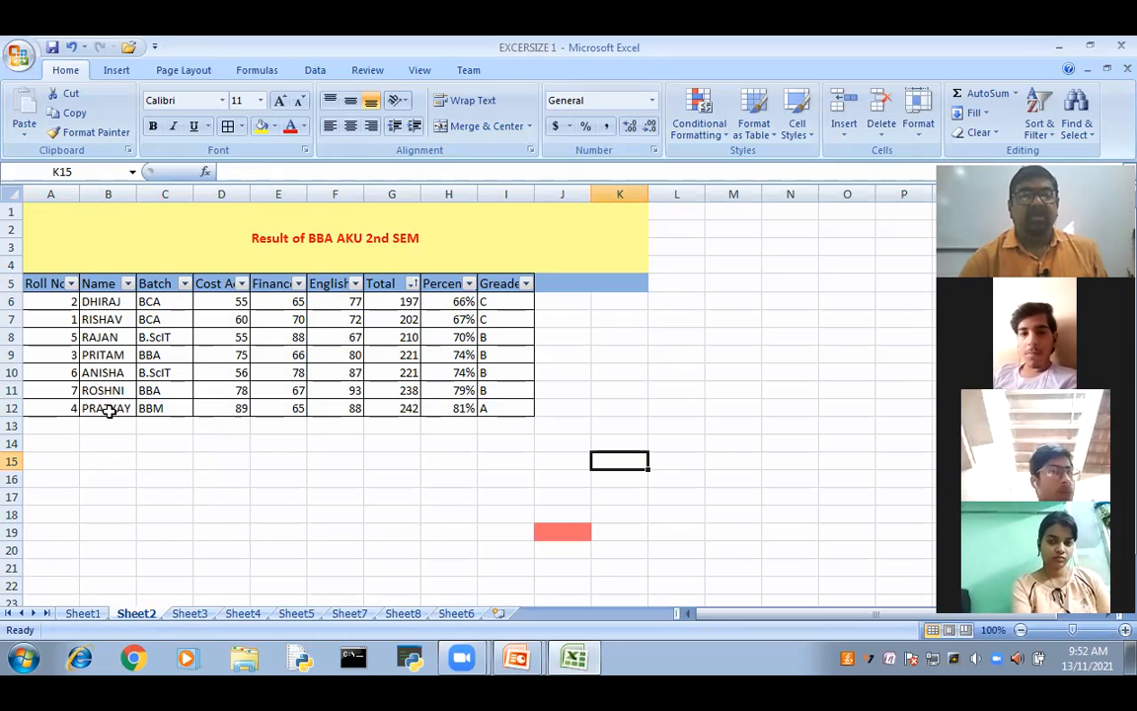
pyautogui.click(412, 285)
pyautogui.moveTo(345, 333)
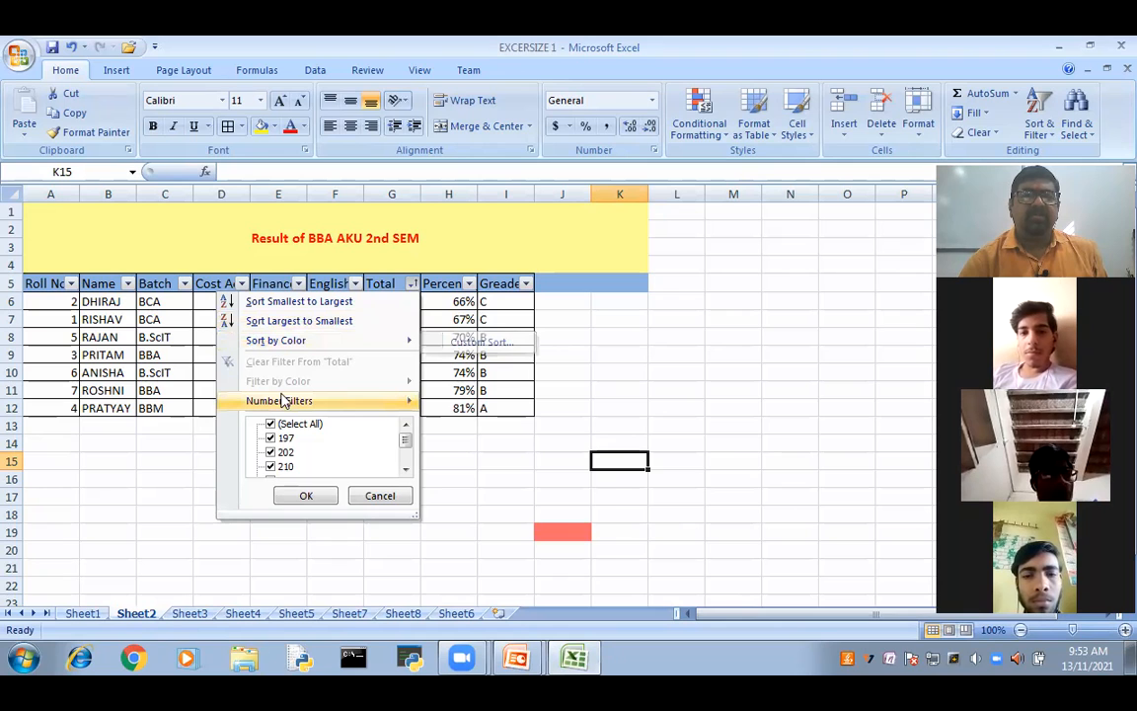
pyautogui.moveTo(290, 405)
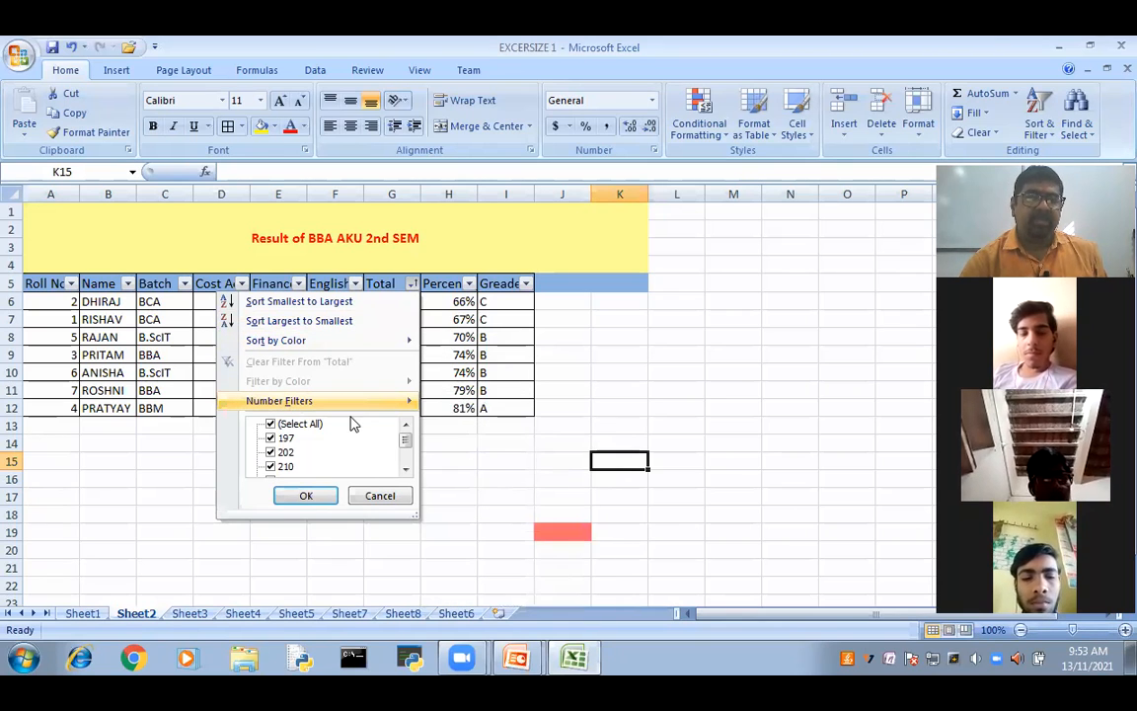
pyautogui.click(376, 500)
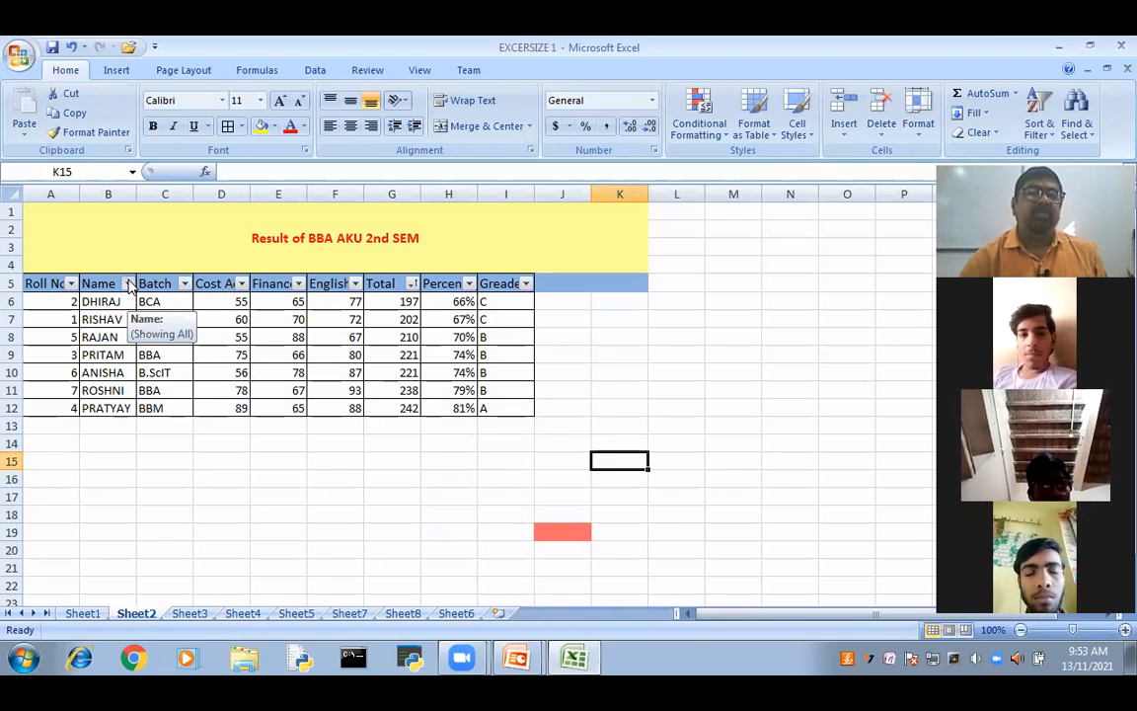
# Step: Sort the result table alphabetically by the Name column, from A to Z
pyautogui.click(128, 284)
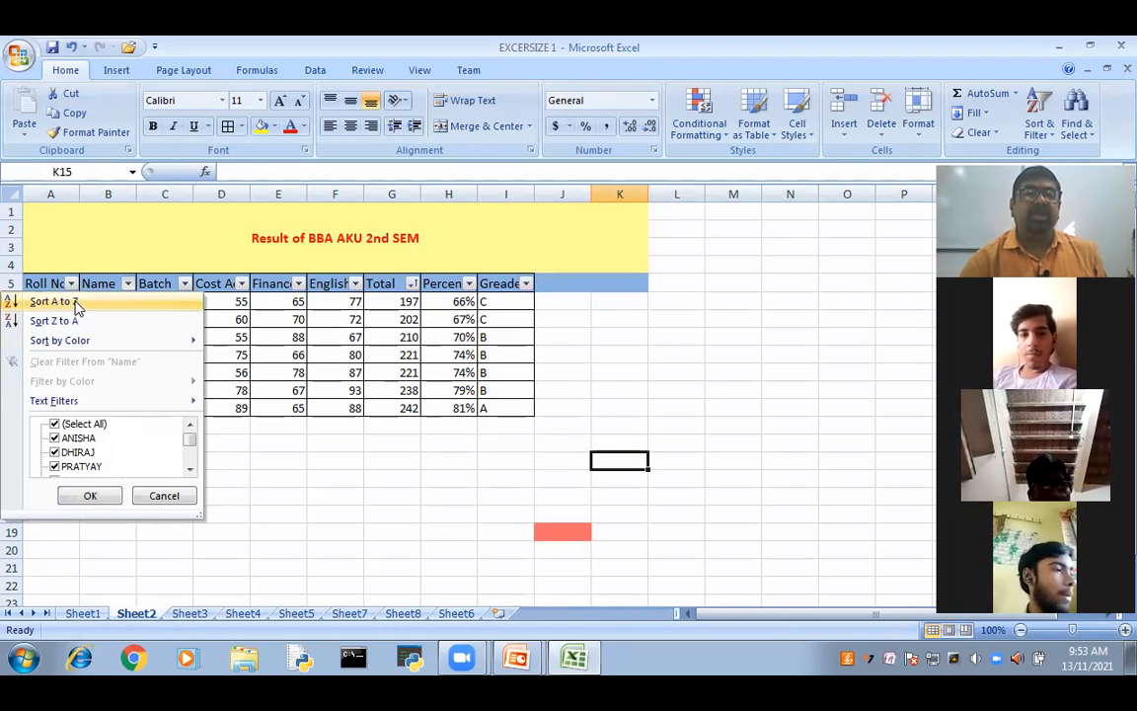
pyautogui.click(77, 304)
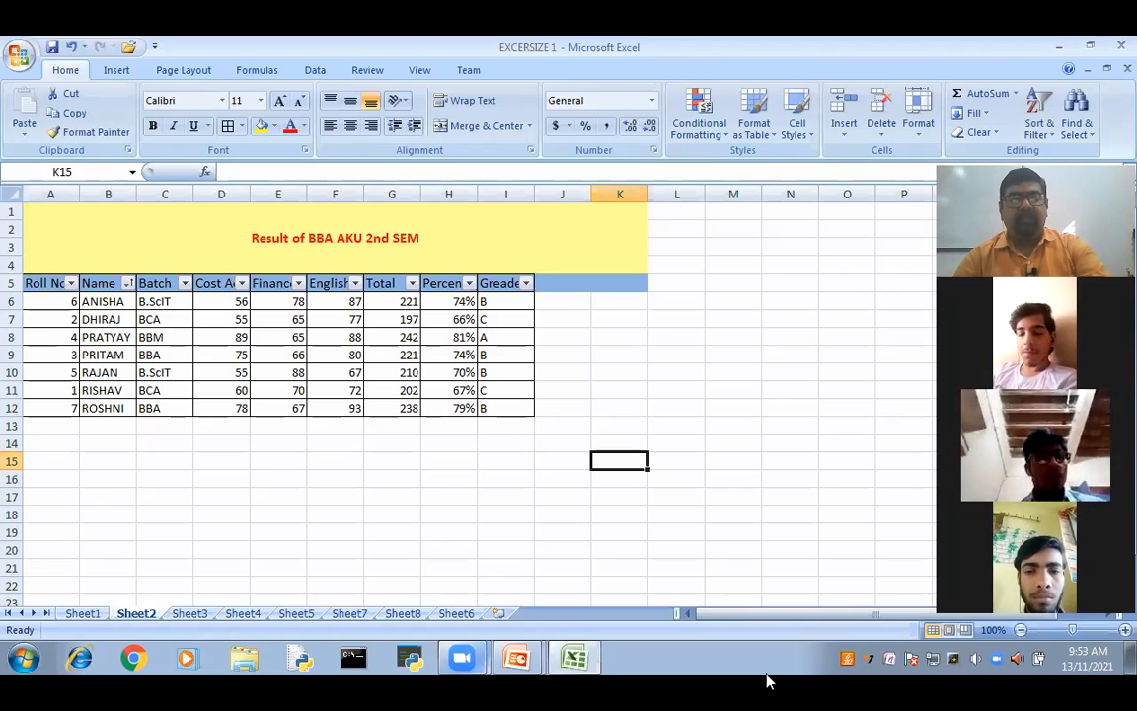
# Step: Switch to the PowerPoint slide show
pyautogui.hotkey('alt', 'Tab')
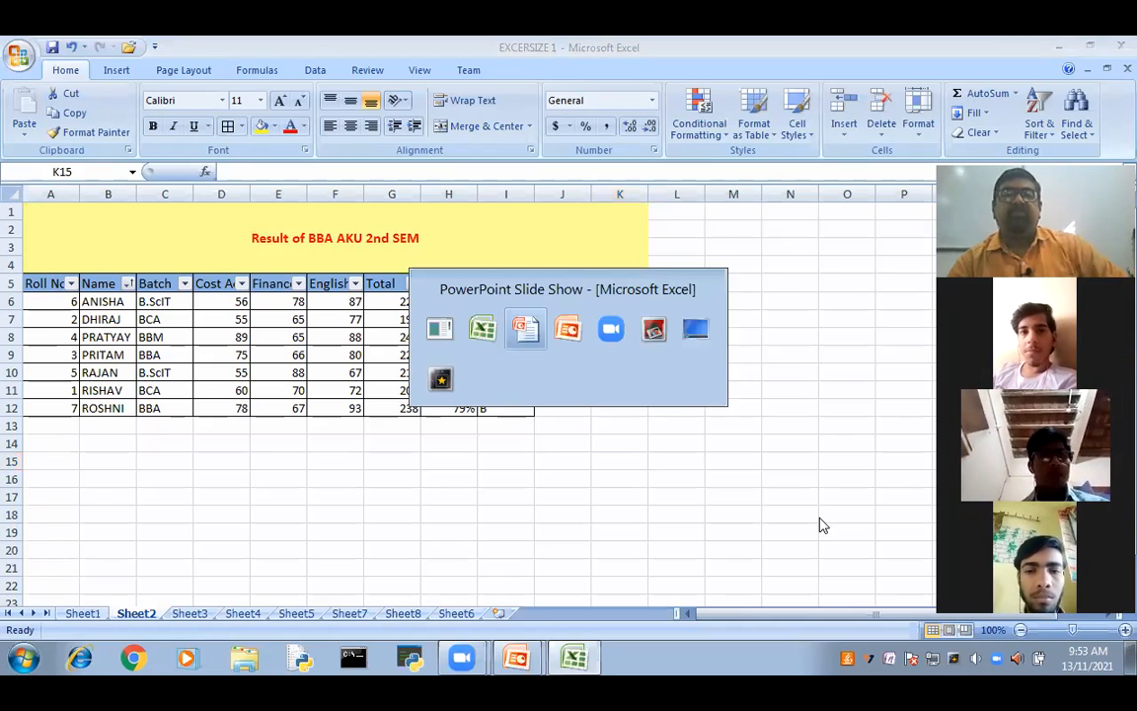